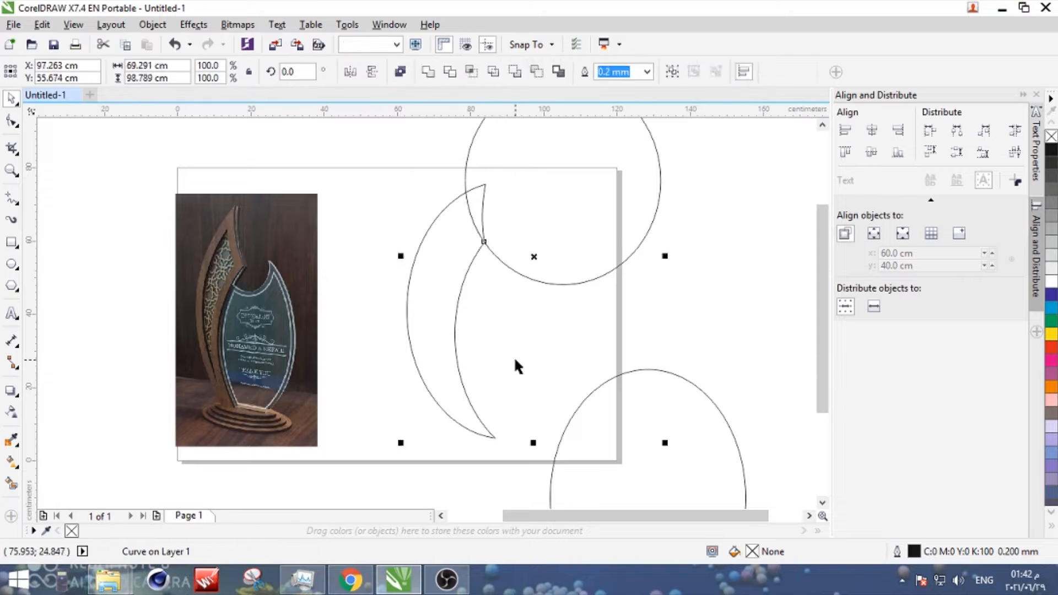
key(ctrl+z)
- Undo the last change, stretch the crescent vertically to about 80.5 cm tall, and shift it upward
click(437, 403)
drag(451, 442, 451, 483)
drag(445, 411, 443, 373)
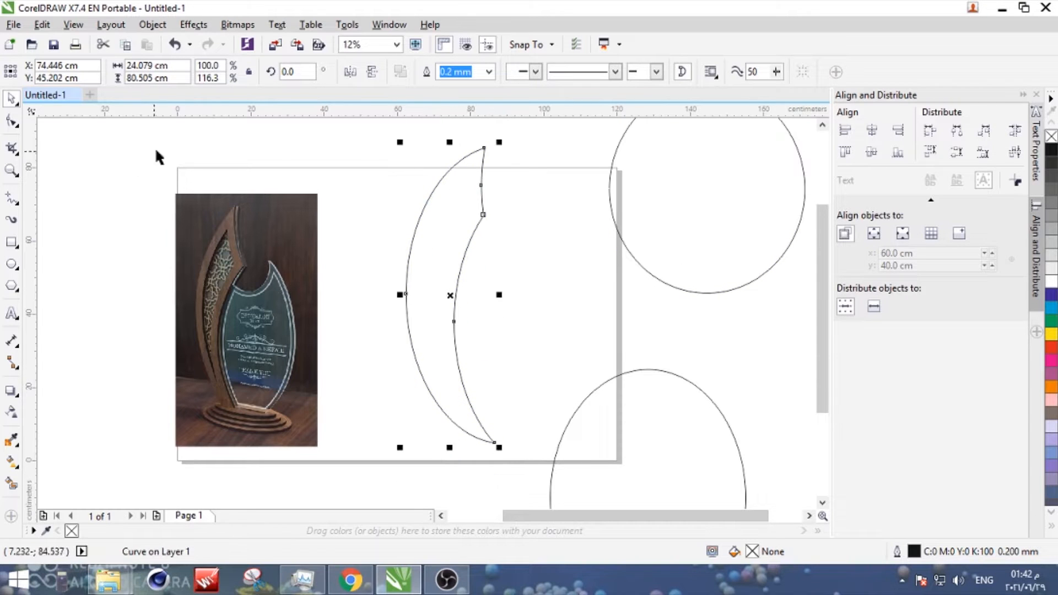
- Trace the wooden panel's outer edge on the trophy photo with Bezier curves, from the base up to the pointed tip
click(205, 355)
click(16, 202)
click(61, 231)
scroll(221, 415, up, 1)
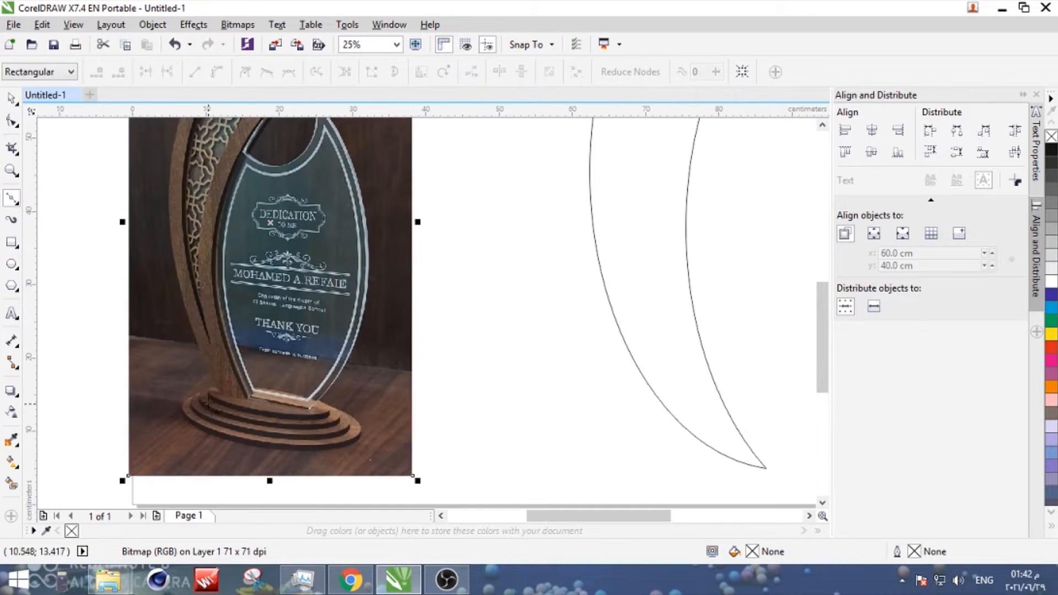
click(221, 395)
scroll(217, 375, down, 1)
scroll(209, 303, up, 1)
click(181, 240)
scroll(215, 268, up, 4)
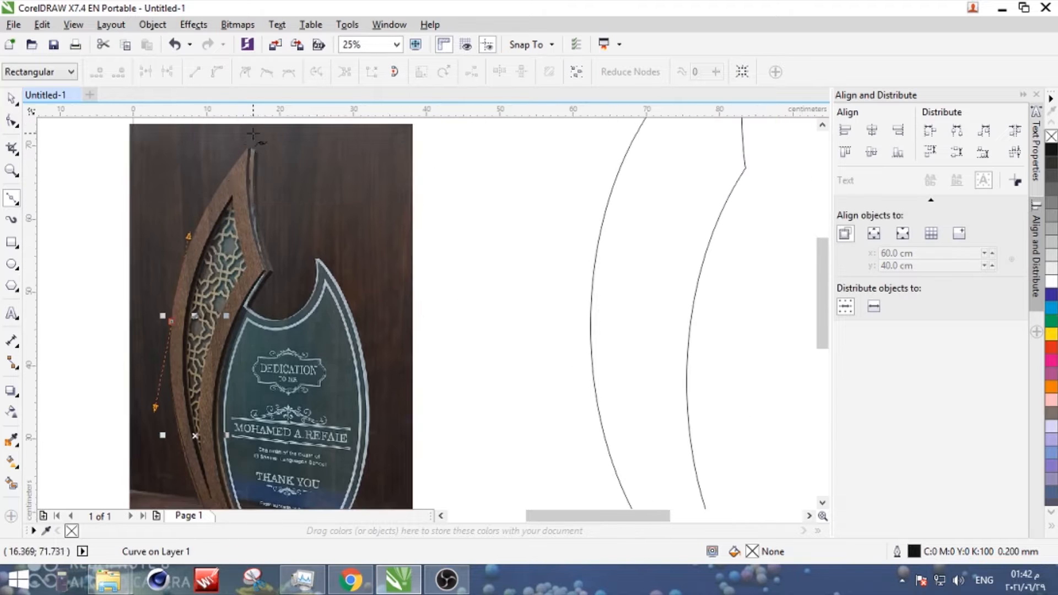
drag(250, 201, 279, 174)
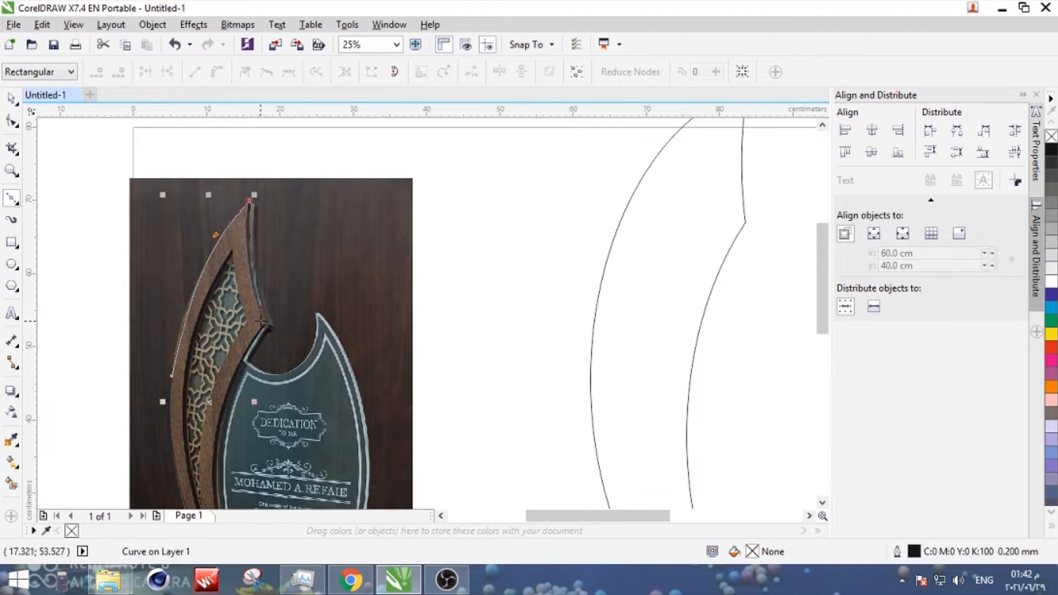
- Continue the Bezier trace through the notch corner and down the wooden panel's inner edge, closing the outline at the base
scroll(275, 389, up, 1)
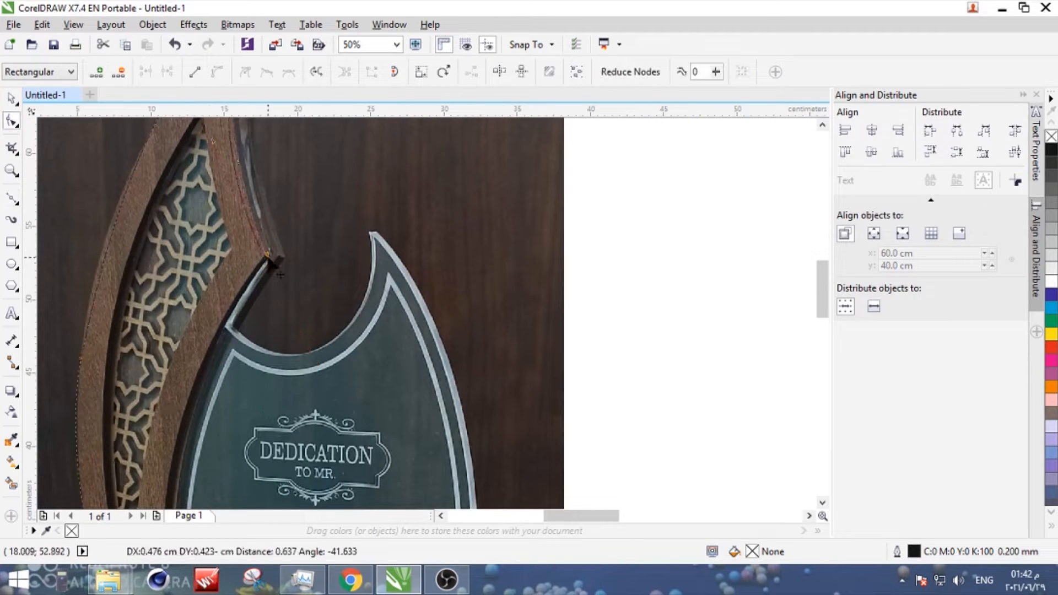
scroll(267, 255, down, 1)
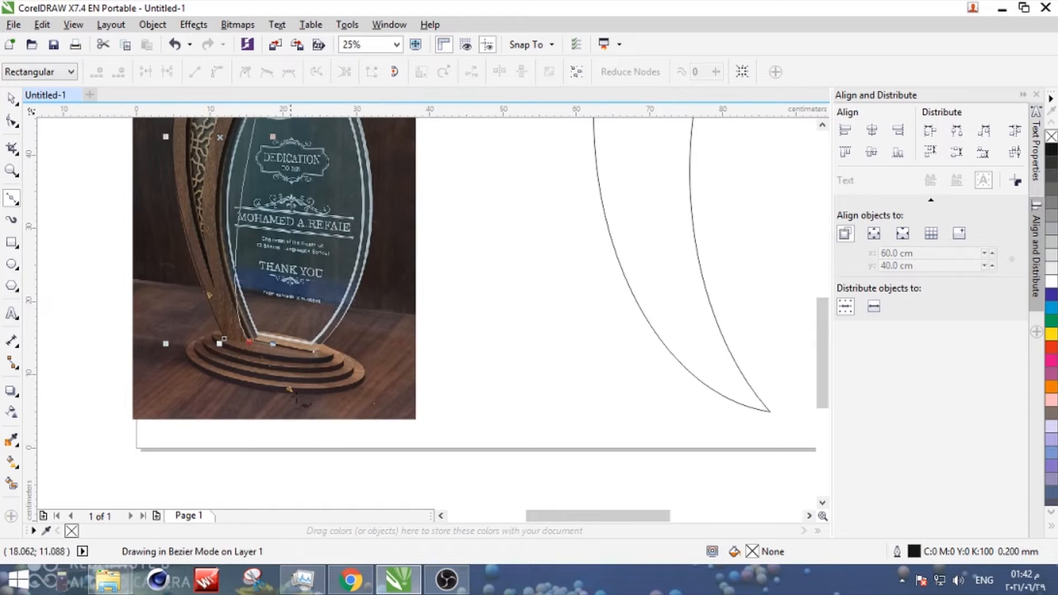
drag(297, 398, 337, 489)
key(ctrl+z)
click(12, 120)
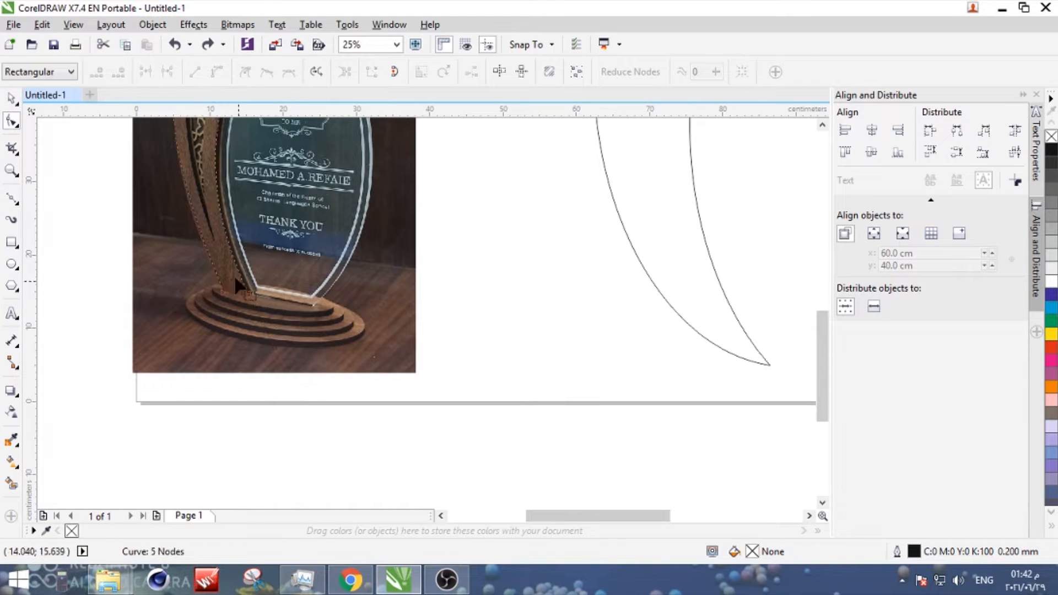
scroll(249, 292, up, 3)
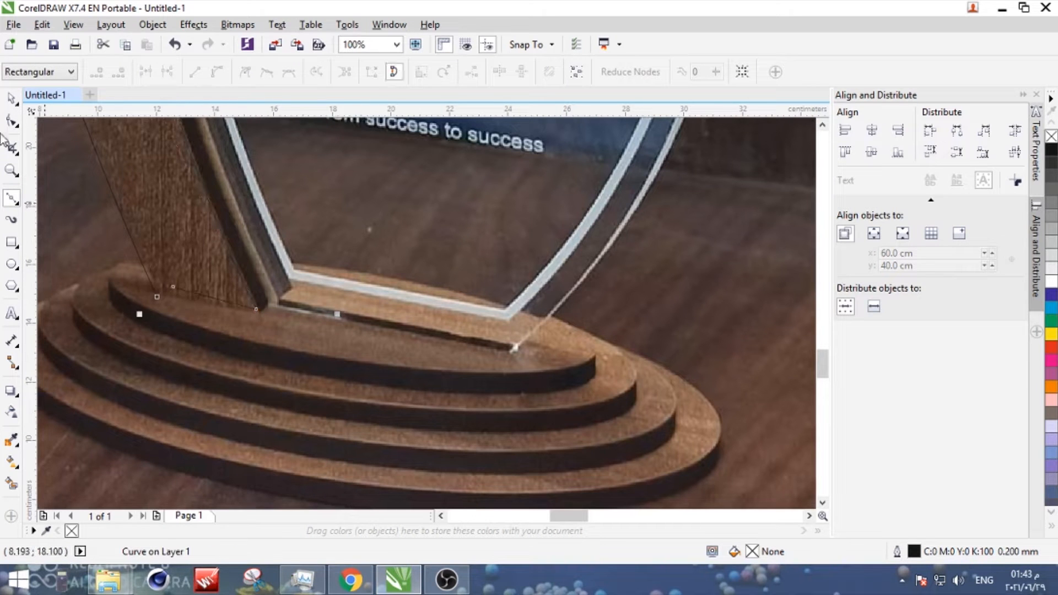
- Move the traced wooden outline to the blank area beyond the page, and move the upper circle over the large crescent's tip
click(11, 99)
scroll(228, 307, down, 4)
drag(220, 254, 539, 276)
scroll(555, 290, up, 1)
scroll(426, 279, down, 1)
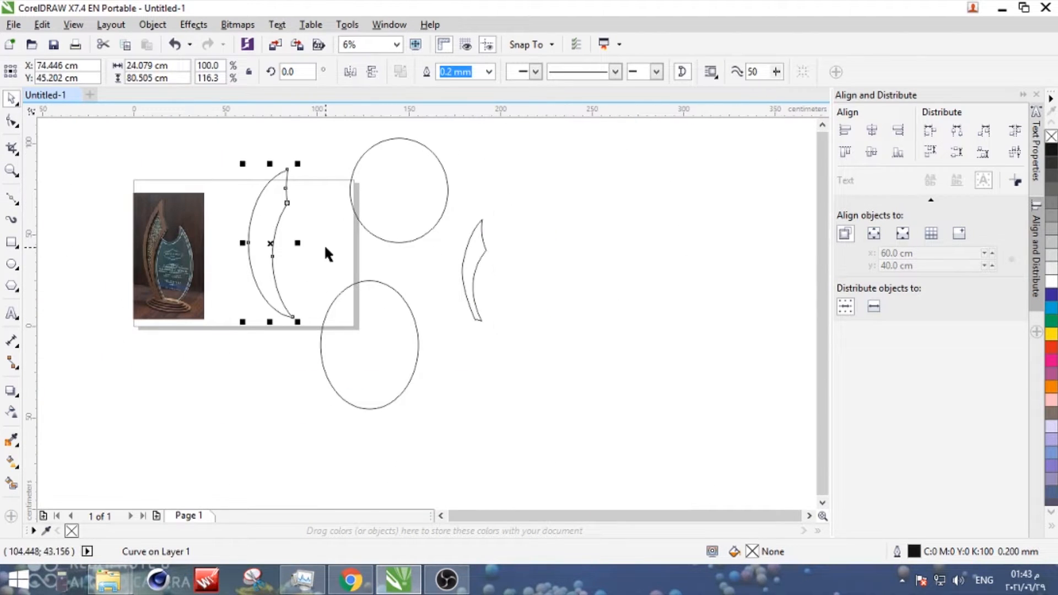
drag(368, 228, 322, 202)
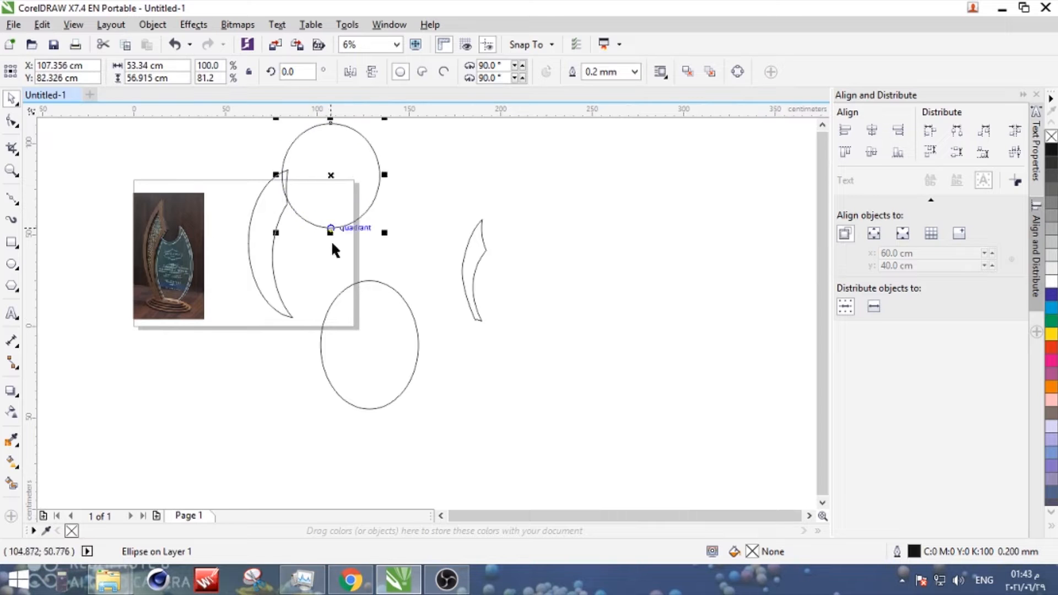
- Widen the traced wooden outline to about 17.4 cm, keeping its height
click(470, 270)
scroll(471, 270, up, 1)
click(11, 121)
scroll(497, 370, up, 2)
scroll(496, 369, up, 2)
scroll(355, 380, down, 4)
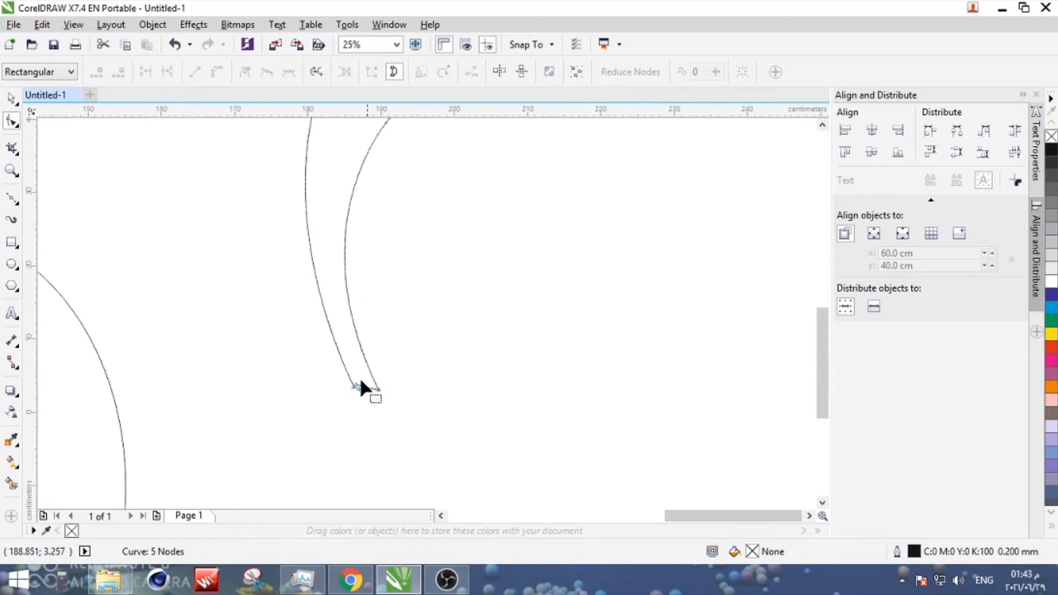
click(11, 99)
scroll(120, 249, up, 2)
scroll(388, 258, down, 2)
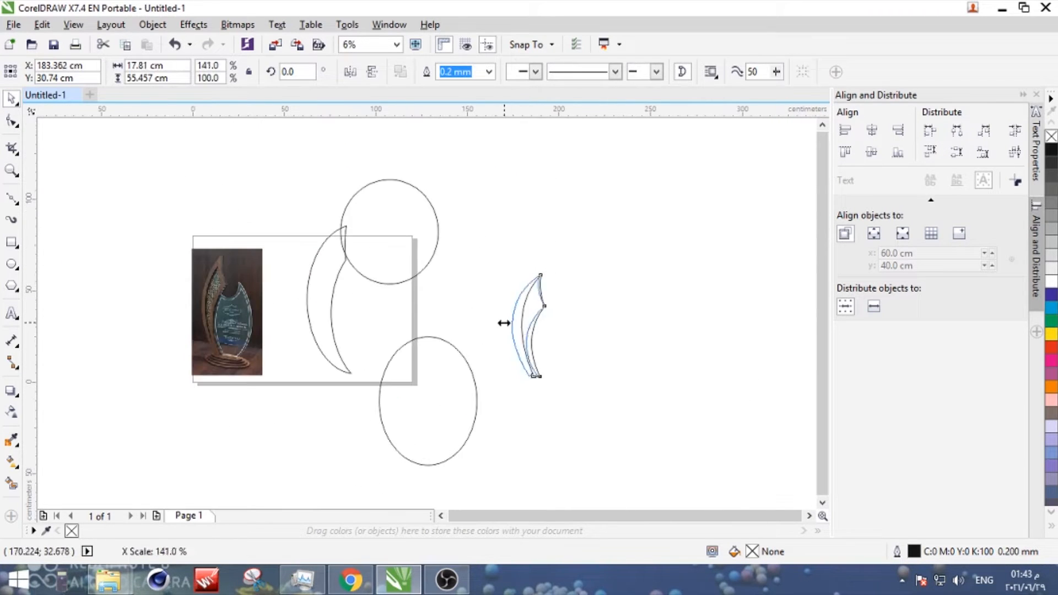
drag(504, 323, 503, 323)
- Draw a rectangle about 5.8 by 2.1 cm over the wooden outline's lower end and lower the base's middle node into it
scroll(503, 323, up, 1)
click(11, 242)
scroll(543, 429, up, 3)
drag(525, 408, 695, 471)
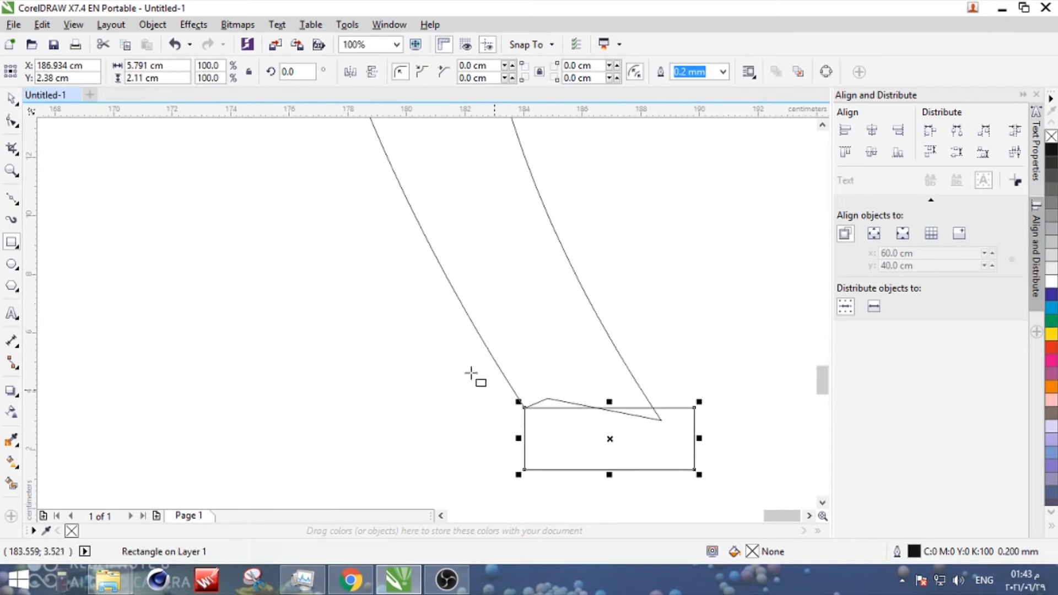
click(11, 99)
click(575, 404)
click(11, 122)
click(11, 99)
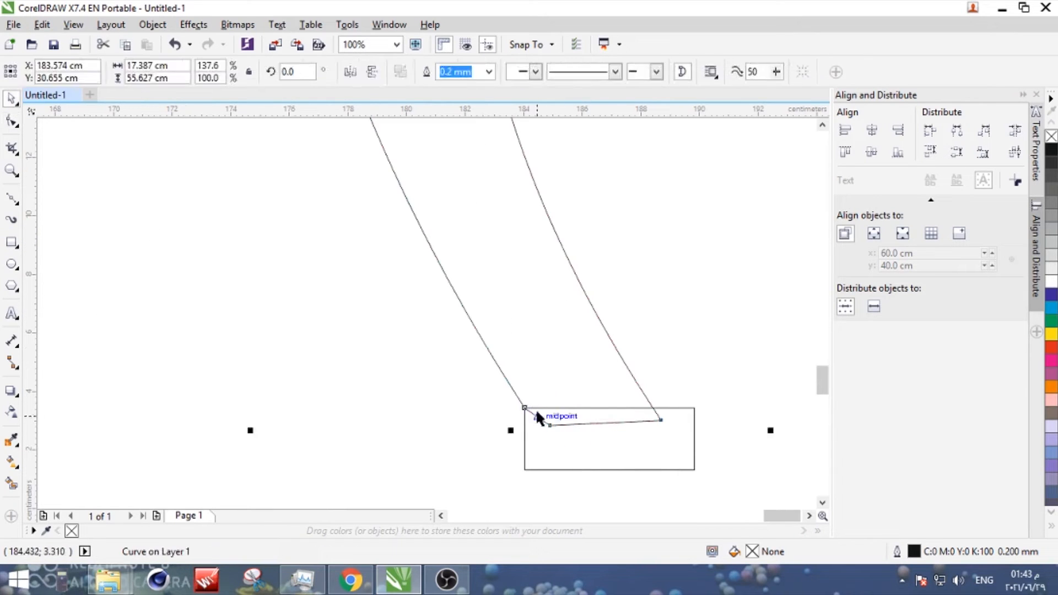
- Trim the wooden outline's base flat with the rectangle and delete the rectangle
click(598, 408)
shift+click(622, 354)
click(515, 72)
click(695, 434)
key(Delete)
- Compare the trimmed wooden outline with the photo and place it beyond the page at about X 177.9, Y 48 cm
scroll(498, 400, down, 3)
click(496, 393)
drag(494, 366, 471, 398)
scroll(496, 353, down, 1)
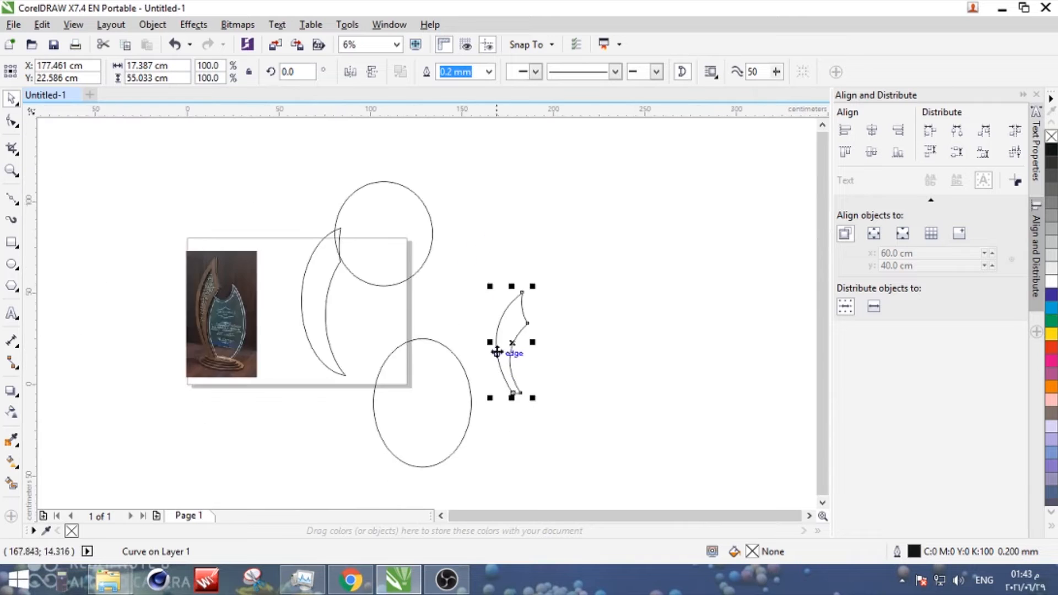
scroll(495, 344, up, 1)
scroll(518, 326, down, 1)
drag(518, 326, 217, 278)
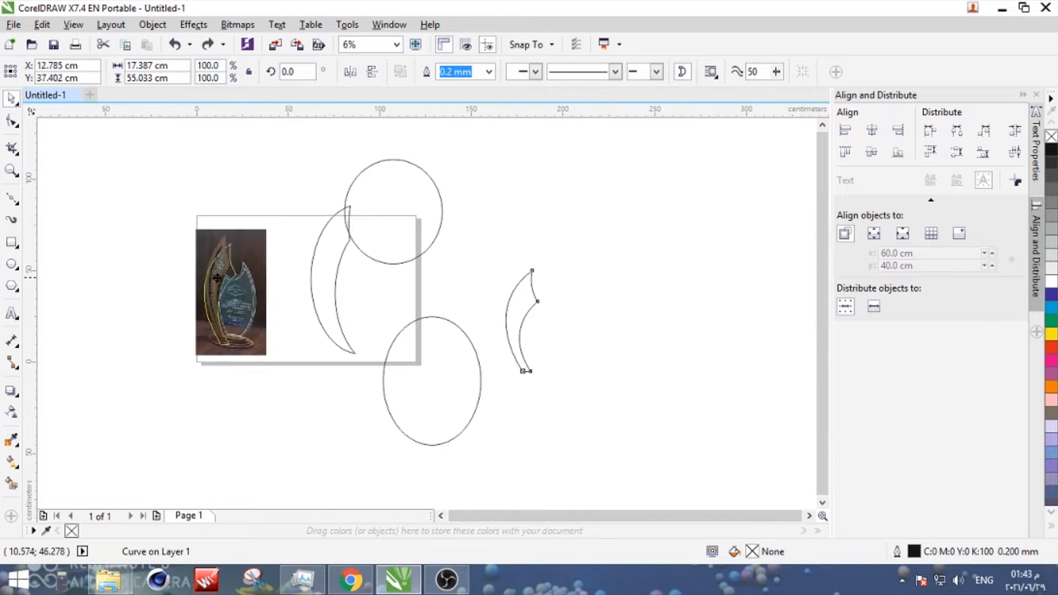
scroll(306, 273, up, 1)
scroll(229, 279, down, 1)
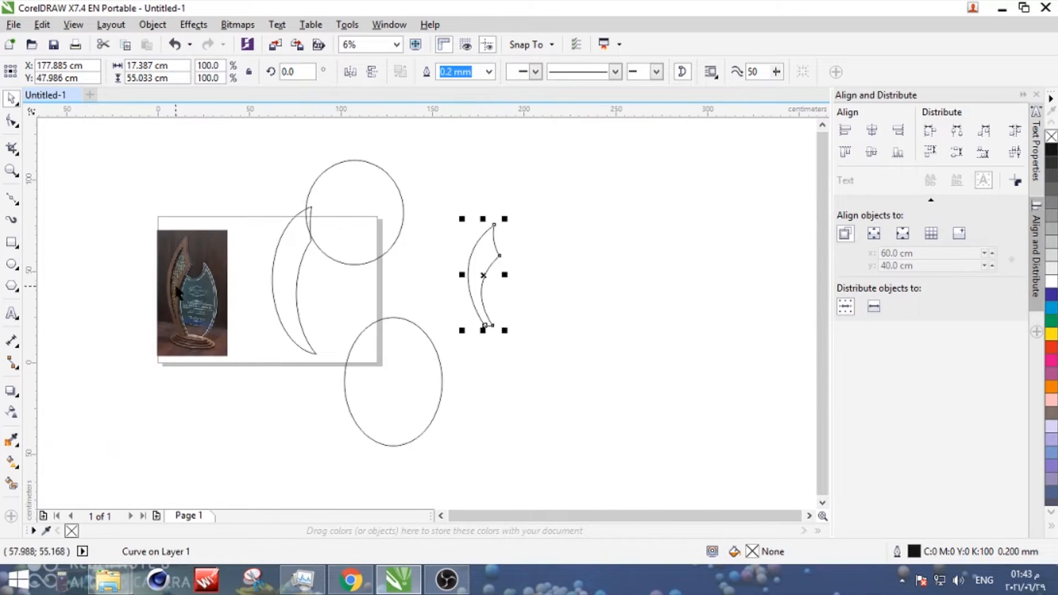
- Trace the glass panel's curved upper notch with Bezier curves, from the wooden edge to the glass panel's pointed tip
scroll(174, 283, up, 1)
click(11, 220)
scroll(326, 285, up, 2)
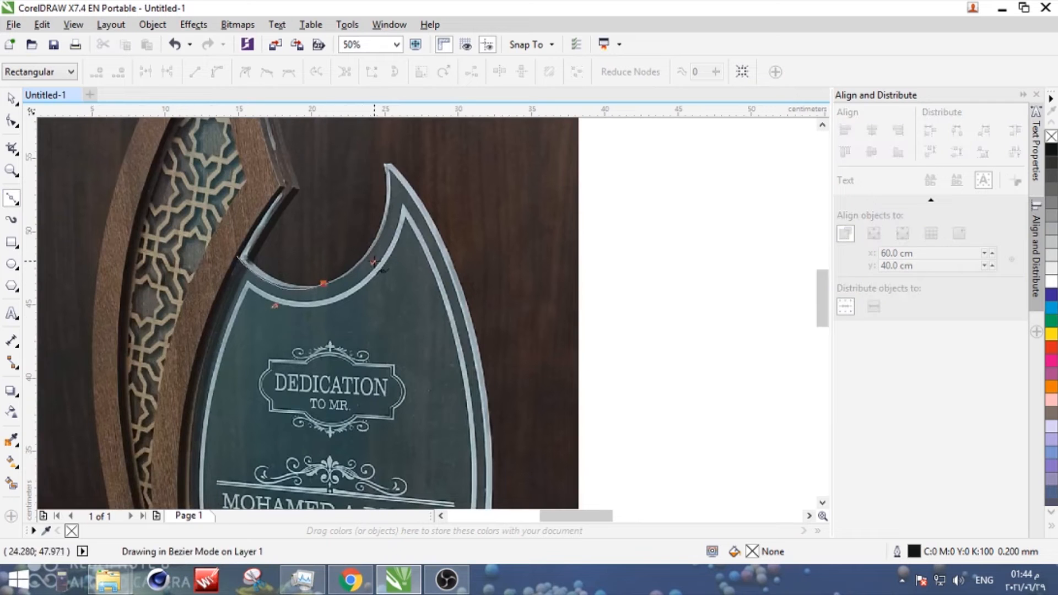
drag(375, 262, 375, 262)
drag(385, 164, 370, 144)
- Continue the trace down the glass panel's outer edge, across the base, and back up the wood-side edge to close it
scroll(380, 226, down, 2)
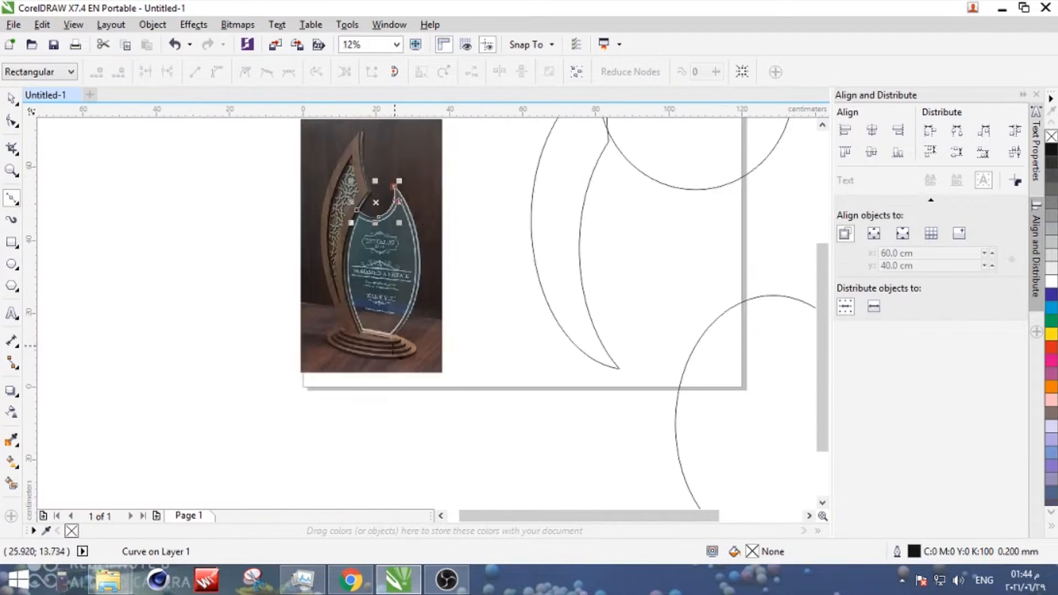
scroll(436, 218, up, 1)
scroll(439, 216, down, 1)
scroll(433, 279, up, 2)
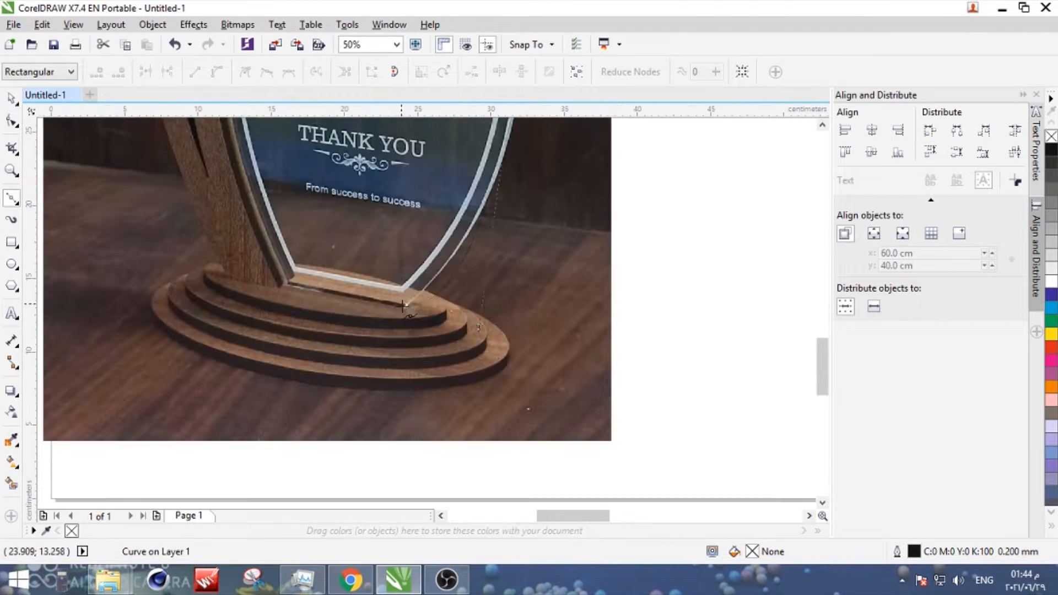
scroll(284, 287, down, 2)
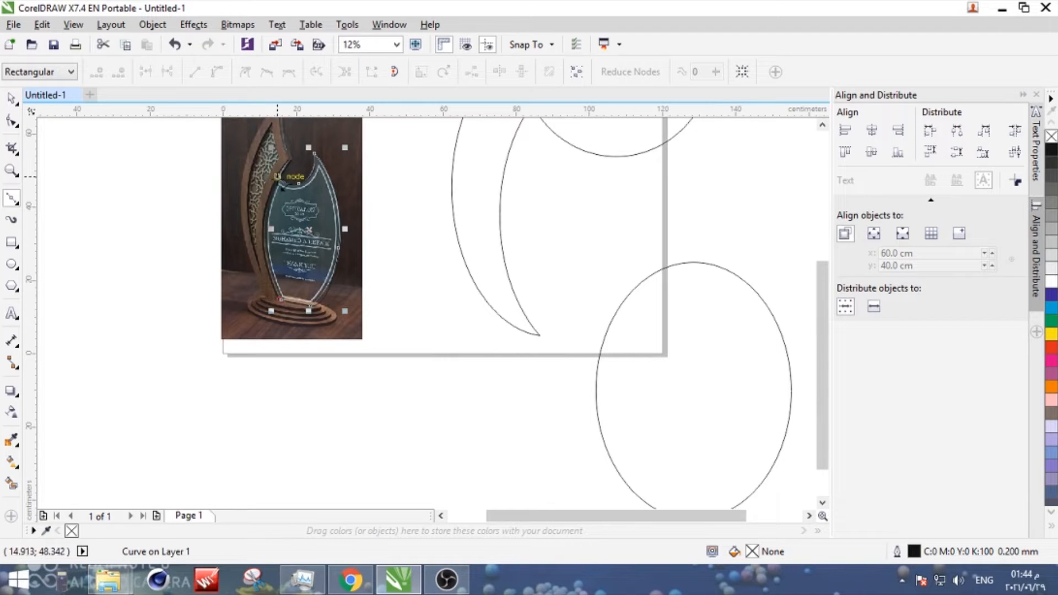
- Move the traced glass outline against the wooden outline, matching its notch start and base corner to the wooden inner edge
click(12, 99)
scroll(296, 229, down, 1)
drag(296, 229, 604, 221)
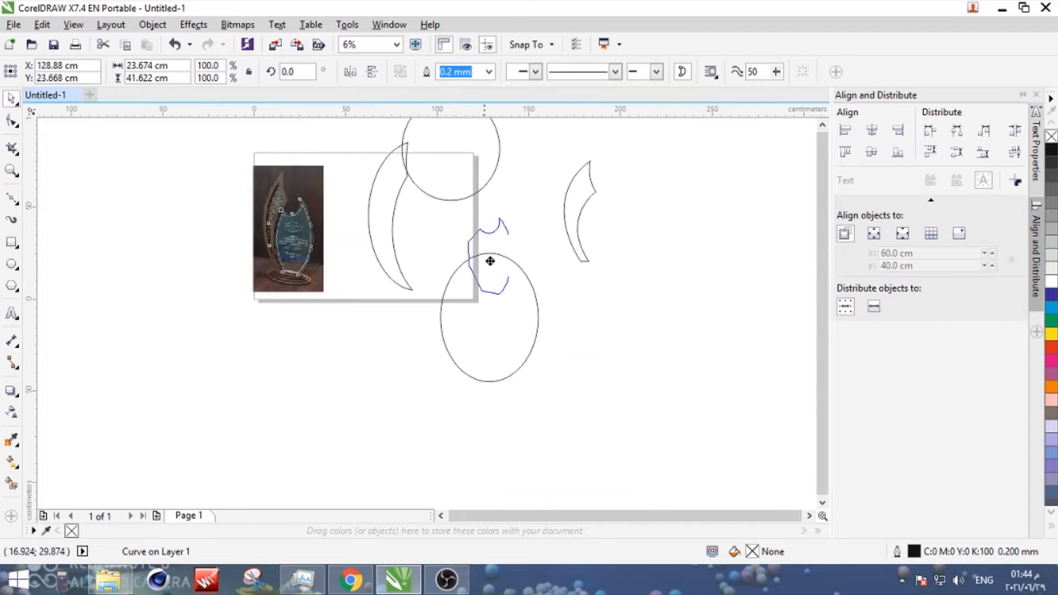
scroll(602, 201, up, 2)
scroll(581, 188, up, 1)
drag(555, 167, 561, 186)
scroll(561, 187, down, 2)
scroll(564, 303, up, 2)
drag(569, 337, 548, 350)
scroll(500, 360, down, 2)
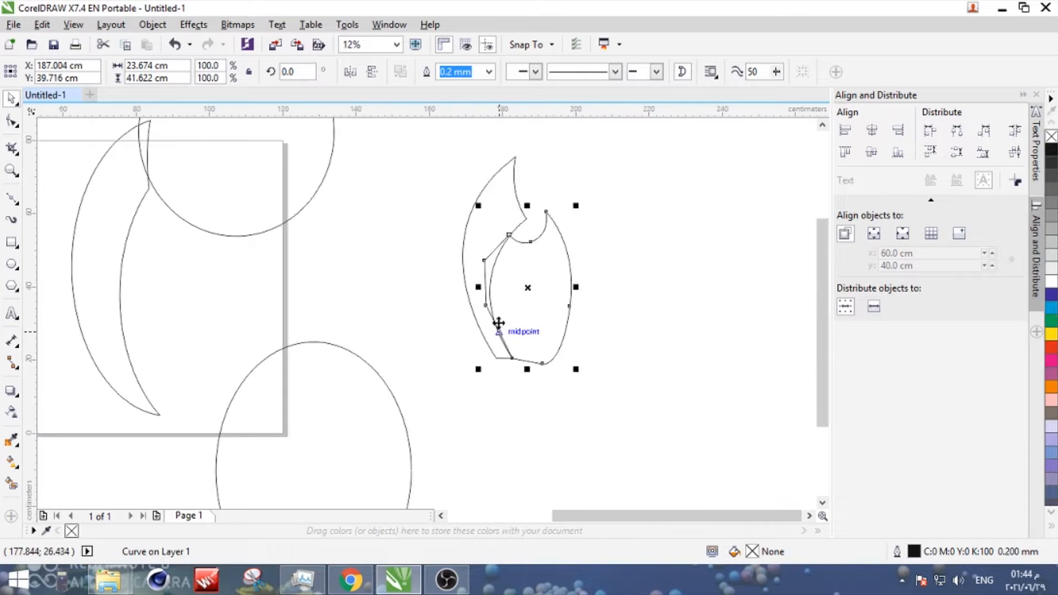
scroll(515, 249, up, 2)
scroll(489, 279, down, 2)
scroll(481, 349, down, 1)
scroll(493, 347, up, 1)
- Reshape the glass outline's outer edge into one smooth arc ending in a sharp base corner, removing the extra node
click(12, 121)
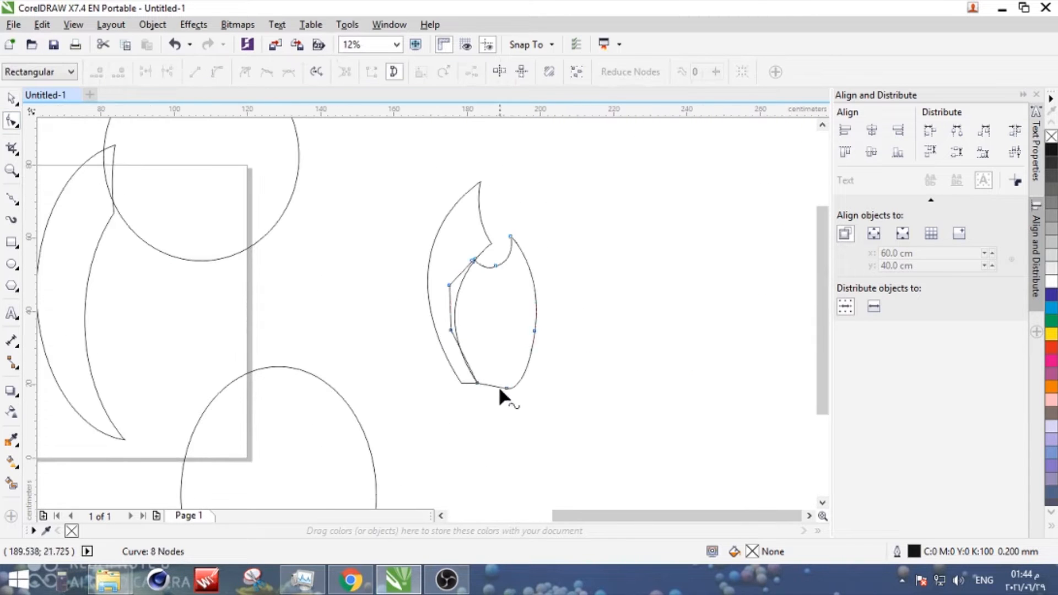
scroll(507, 390, up, 2)
right_click(506, 385)
click(547, 201)
scroll(529, 346, down, 2)
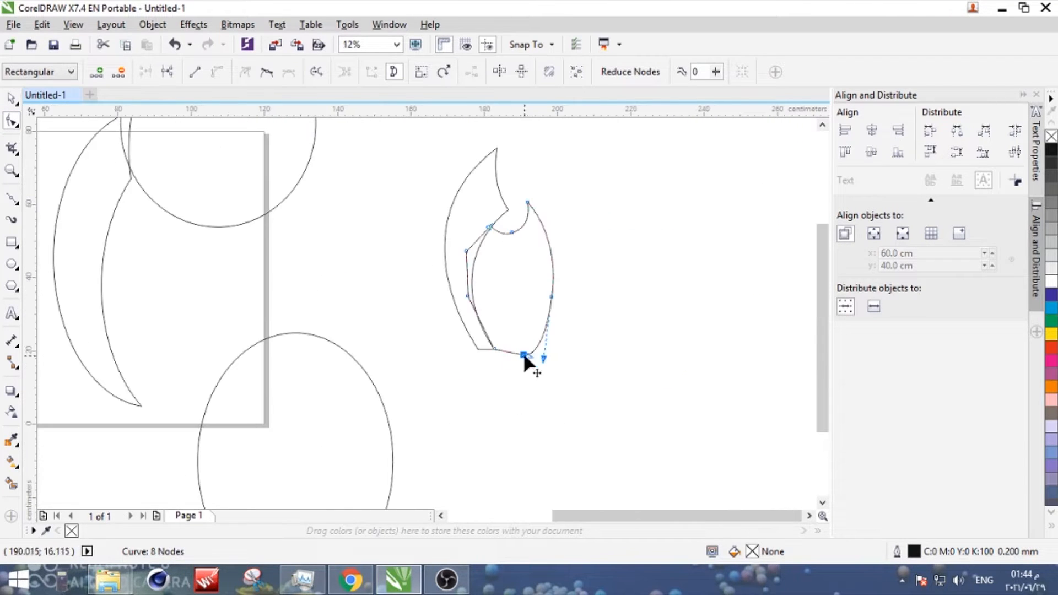
scroll(554, 286, up, 2)
scroll(560, 298, down, 2)
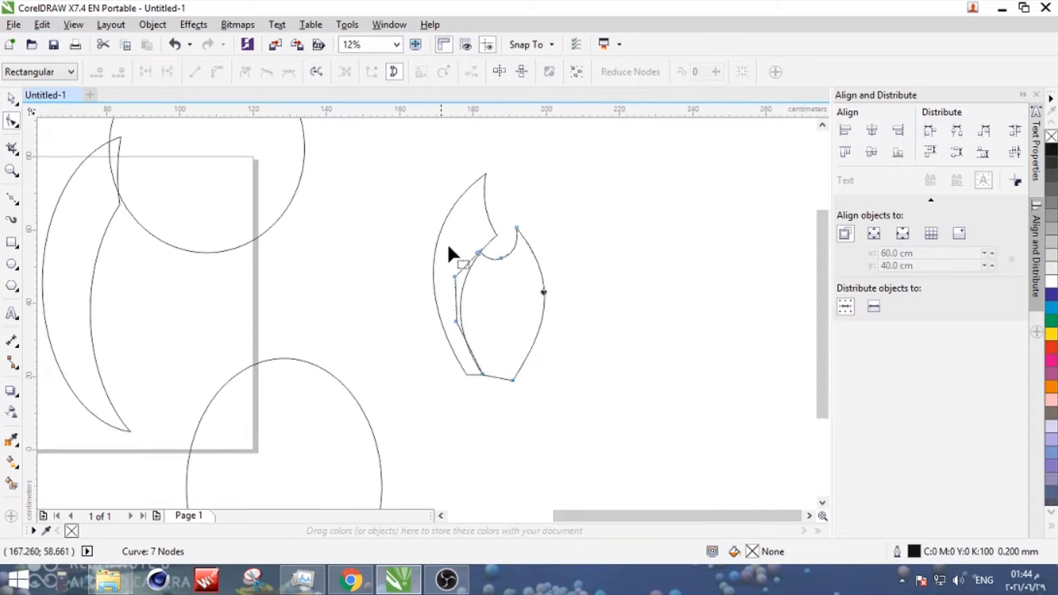
- Add a node to the glass outline's lower wood-side edge and trim that edge with the wooden outline
scroll(480, 353, up, 1)
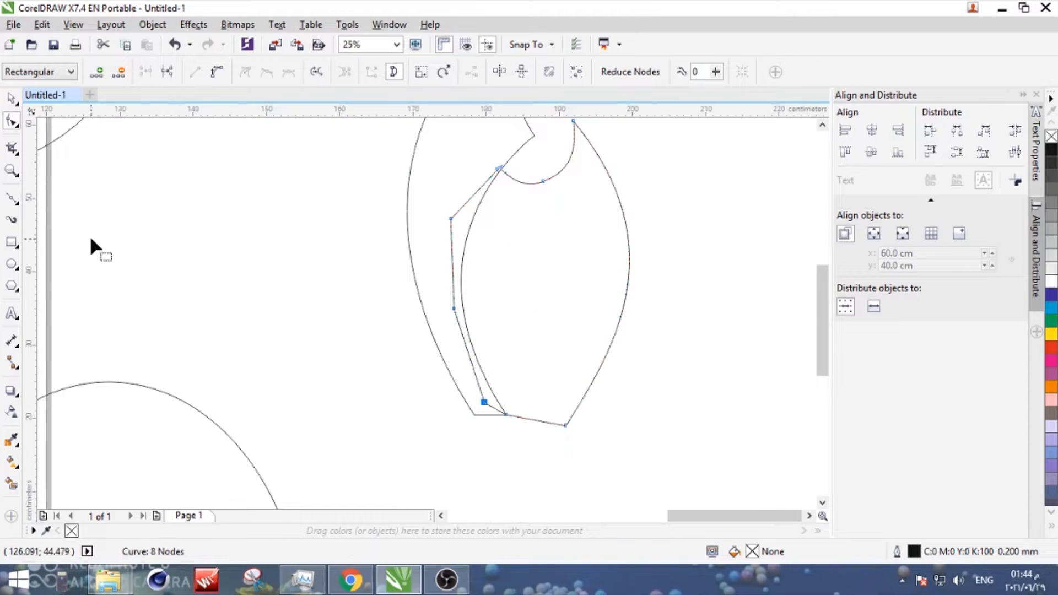
click(11, 98)
click(434, 209)
shift+click(498, 213)
click(474, 71)
click(310, 427)
scroll(444, 365, down, 1)
- Draw a rectangle below the wooden outline's base line and use it to trim the glass outline's bottom flat
click(507, 286)
click(11, 242)
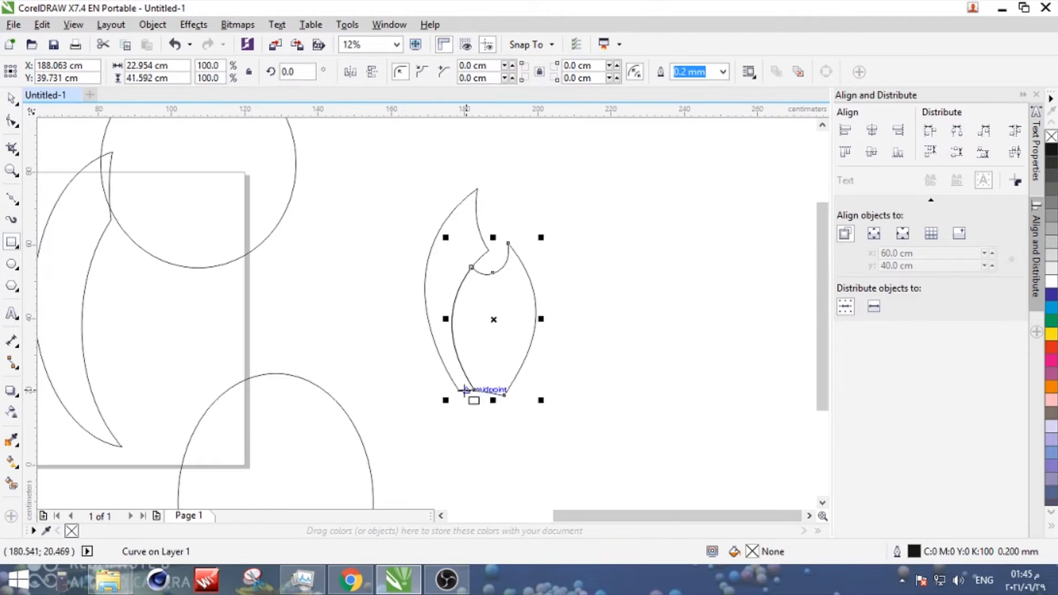
drag(458, 390, 567, 427)
click(12, 98)
shift+click(521, 268)
click(472, 71)
click(380, 314)
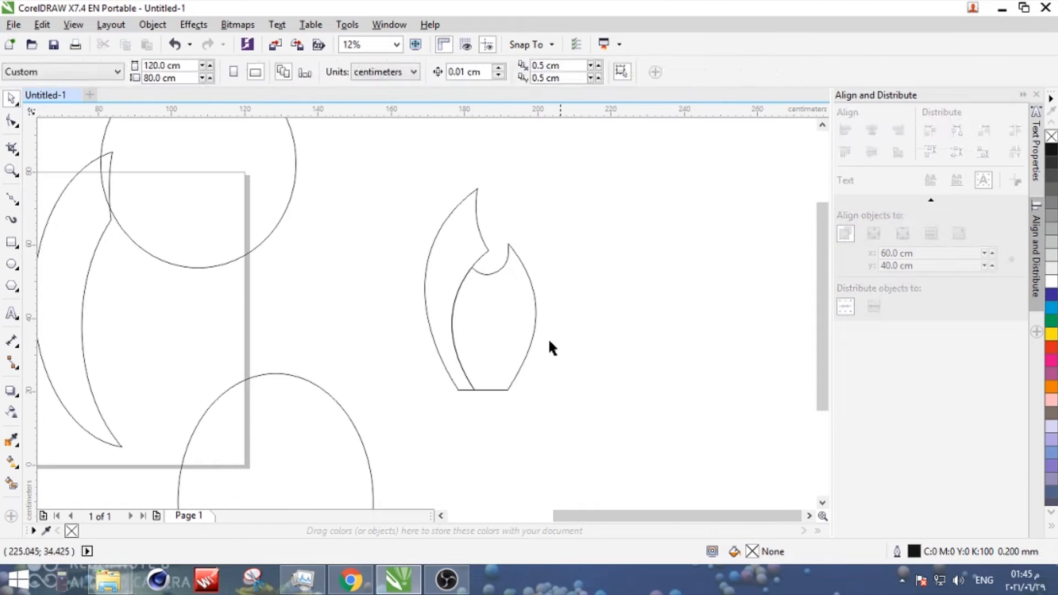
click(535, 328)
scroll(513, 331, down, 1)
scroll(548, 310, up, 2)
drag(567, 299, 569, 299)
scroll(479, 330, down, 1)
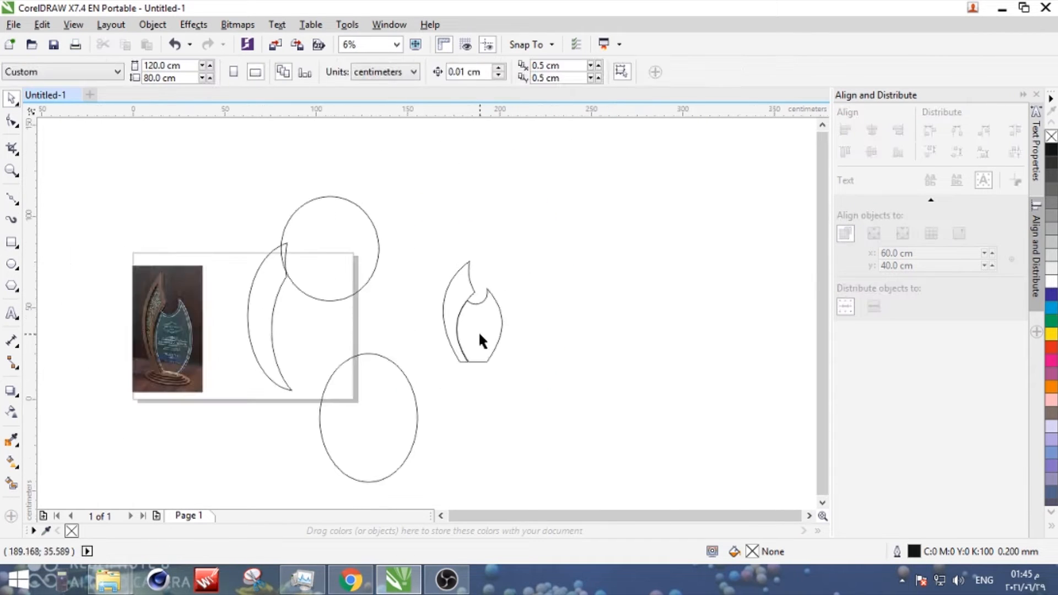
scroll(474, 313, up, 2)
click(411, 346)
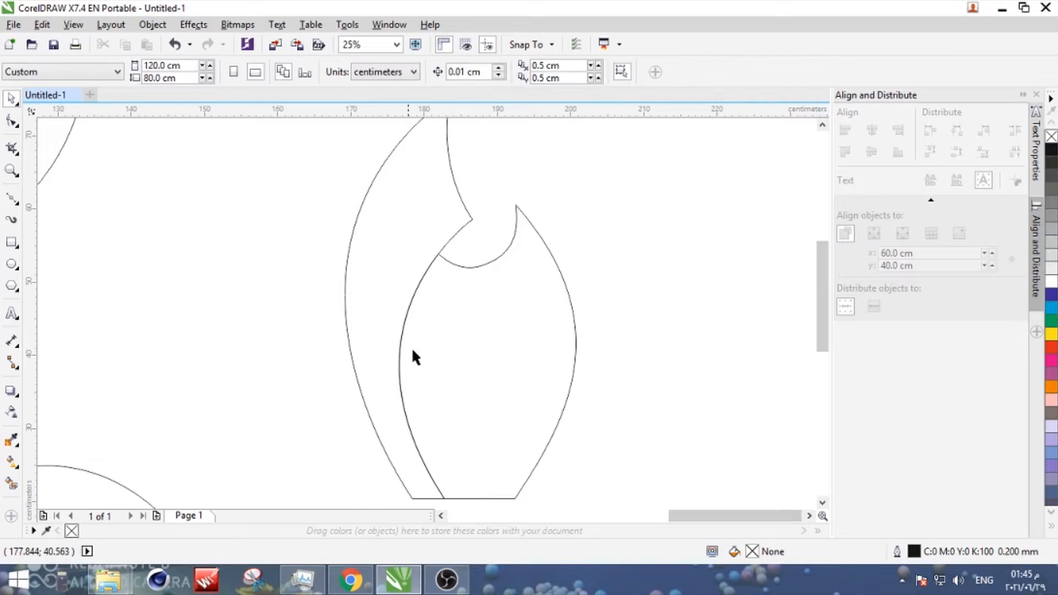
click(584, 338)
scroll(586, 337, down, 2)
scroll(545, 300, up, 1)
- Reshape the wooden outline's outer curve by adjusting the curve handle of its tip node
click(528, 337)
scroll(527, 338, down, 2)
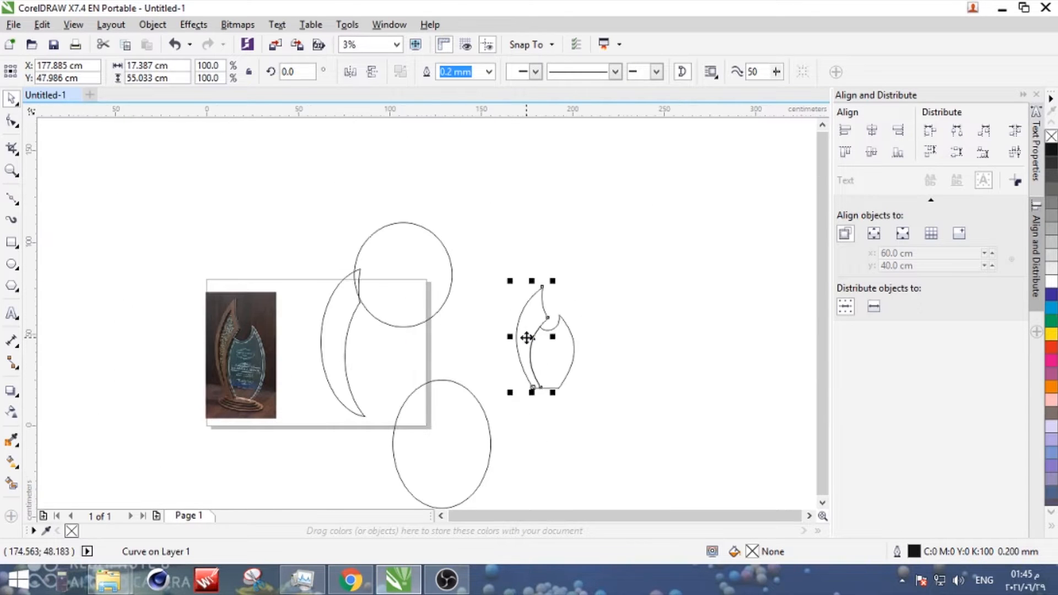
click(11, 122)
click(541, 287)
scroll(522, 331, up, 1)
drag(492, 298, 491, 309)
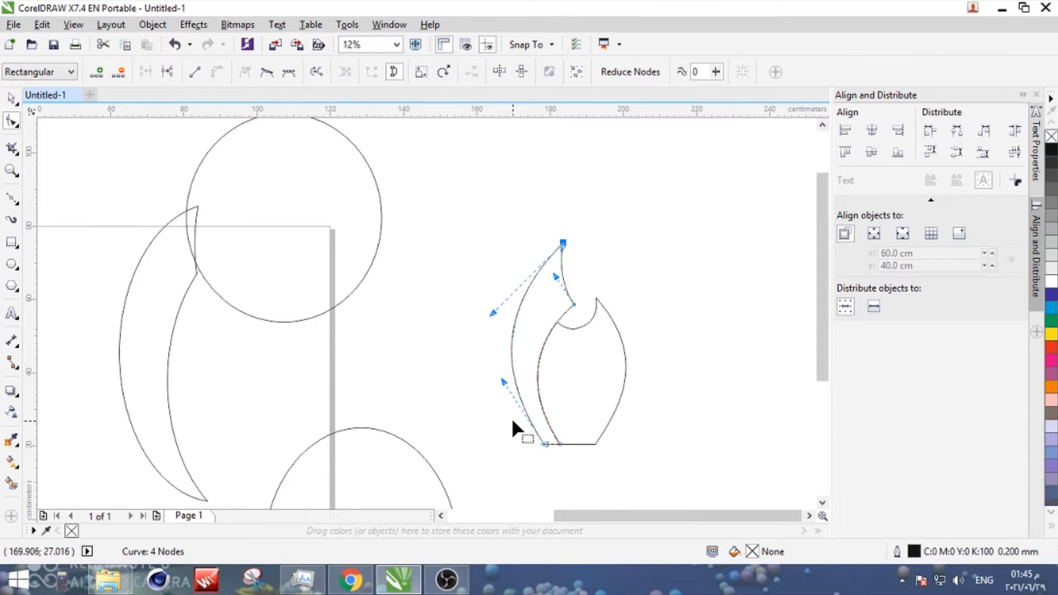
click(575, 329)
click(574, 305)
- Draw a circle over the glass outline's upper notch and scale it to about 12.8 cm in diameter
scroll(575, 298, up, 1)
click(583, 359)
click(11, 265)
drag(291, 255, 388, 351)
click(11, 98)
drag(552, 327, 553, 328)
scroll(568, 307, up, 2)
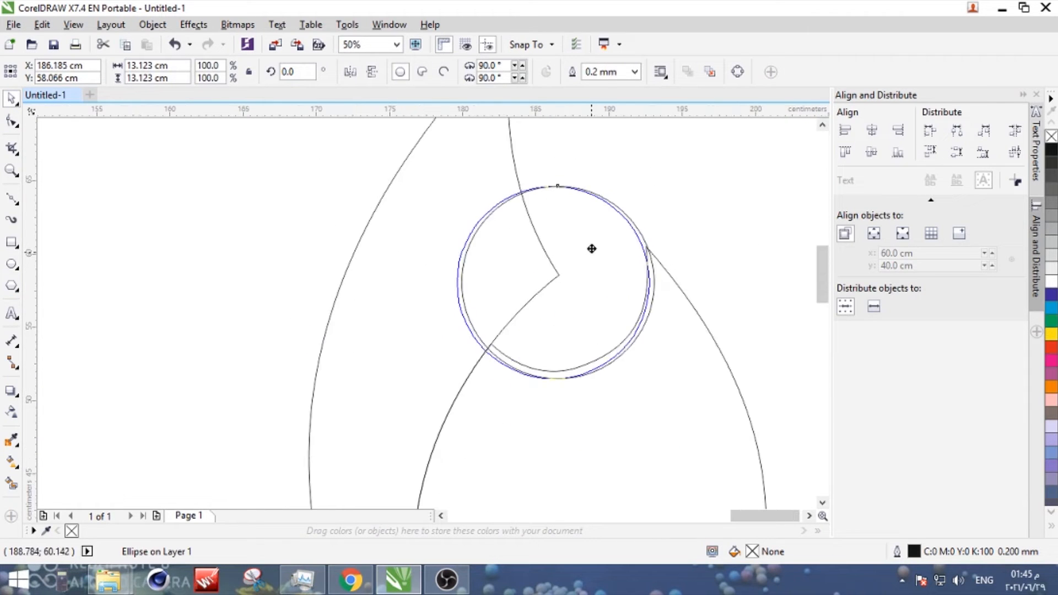
scroll(321, 261, down, 1)
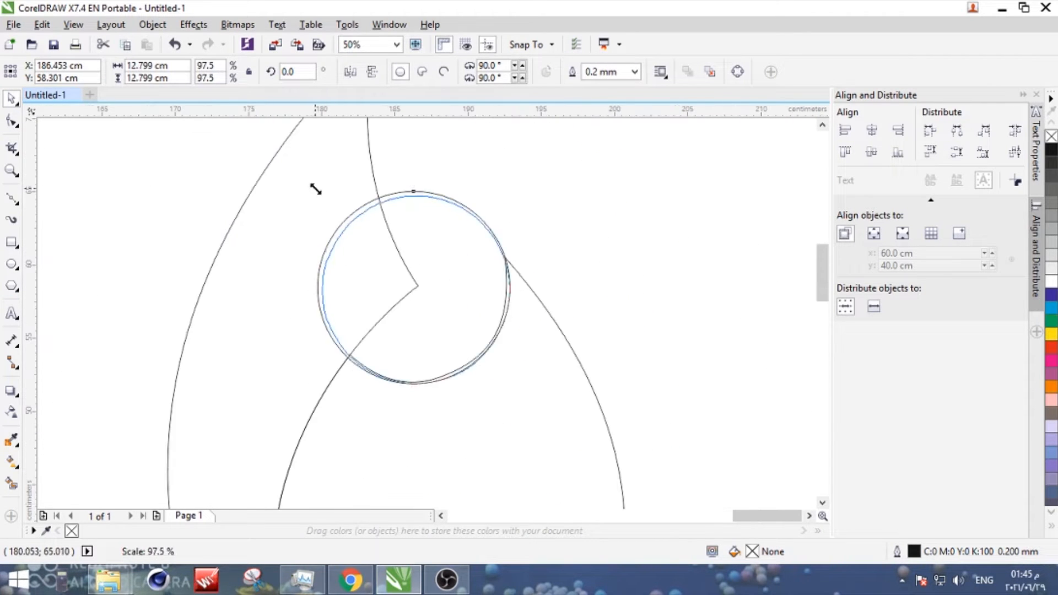
drag(315, 189, 316, 189)
- Nudge the circle onto the glass outline's tip, recut the notch with it, and delete the circle
scroll(408, 270, up, 2)
scroll(449, 265, down, 1)
scroll(645, 254, up, 2)
drag(633, 245, 638, 244)
scroll(617, 259, down, 2)
click(479, 380)
key(Delete)
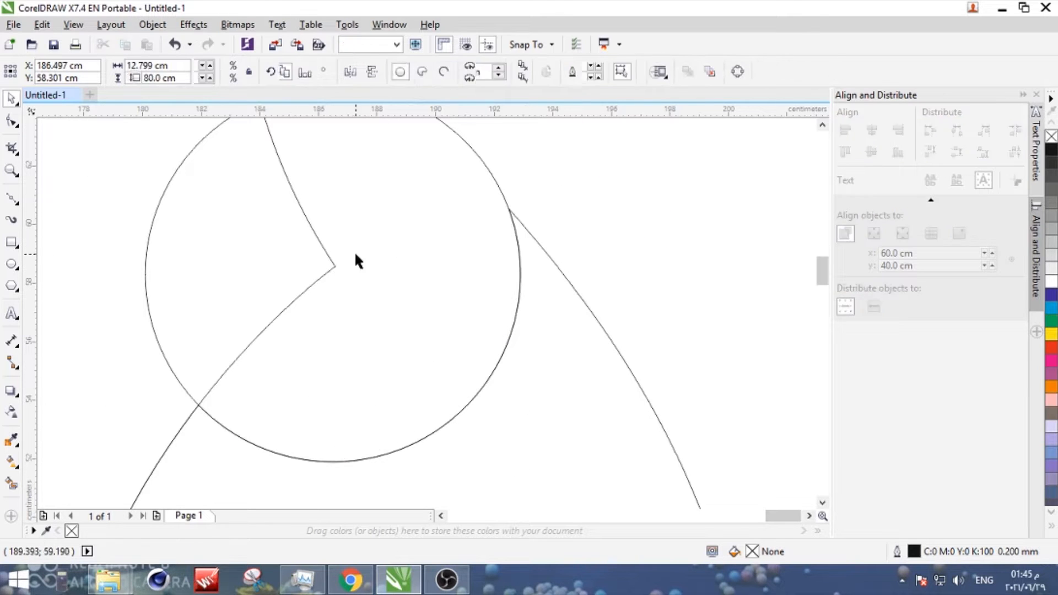
key(Delete)
- Examine the nodes at the glass outline's upper tip and compare the outlines with the trophy photo
scroll(533, 286, down, 2)
click(533, 272)
scroll(532, 270, up, 5)
click(12, 120)
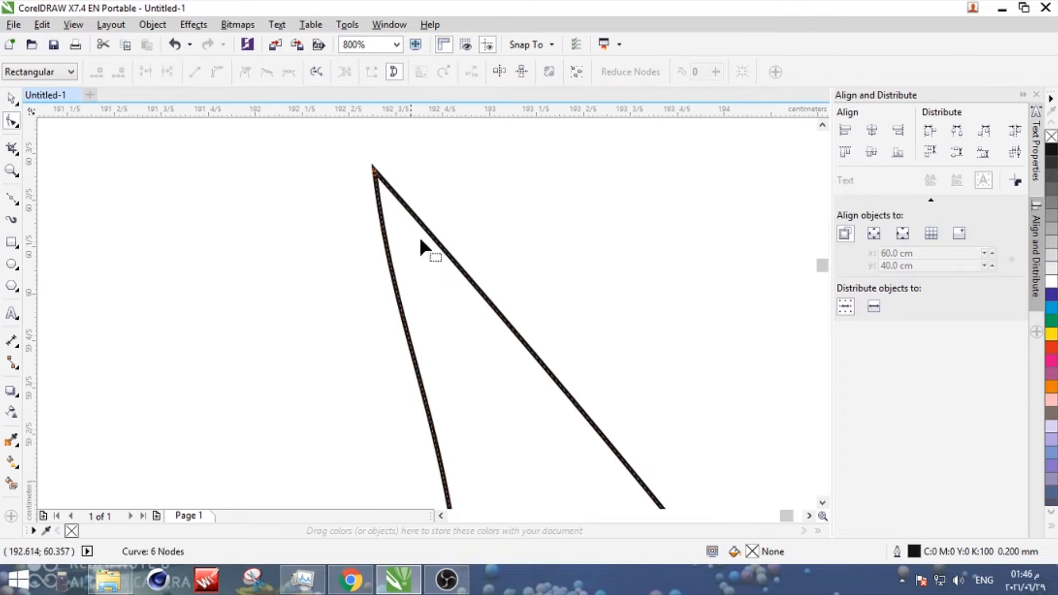
key(ctrl+z)
scroll(454, 242, down, 4)
scroll(473, 259, up, 2)
scroll(441, 298, down, 1)
click(12, 98)
scroll(364, 221, down, 3)
click(309, 218)
scroll(160, 212, up, 3)
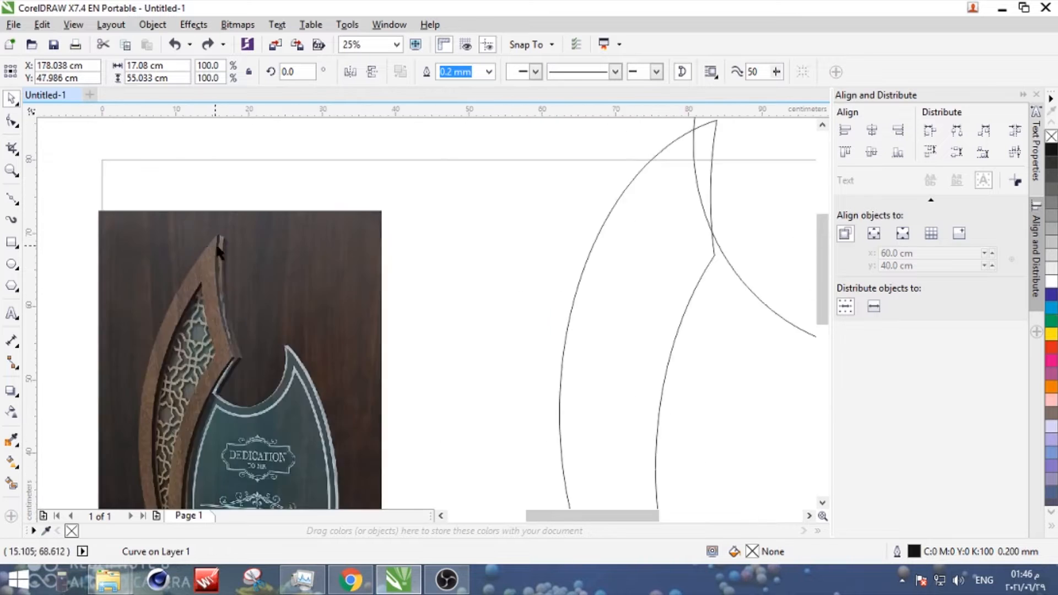
scroll(216, 247, down, 2)
scroll(558, 295, up, 1)
click(599, 358)
scroll(600, 361, down, 1)
- Move the two trophy outlines further away from the page and delete the leftover construction circles and crescent
drag(603, 251, 488, 394)
drag(563, 348, 621, 310)
click(469, 290)
scroll(442, 291, down, 1)
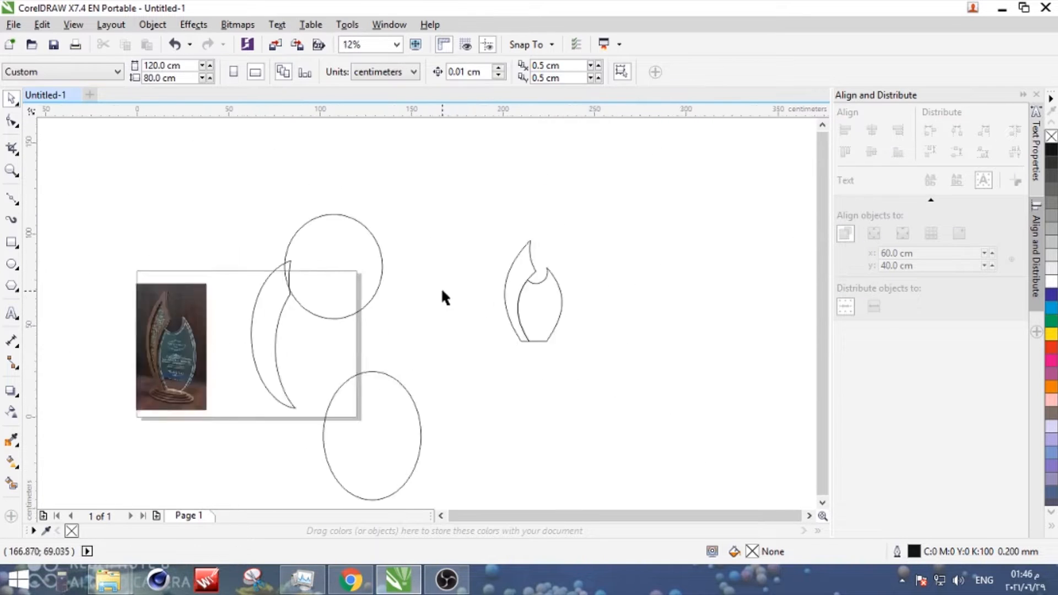
scroll(443, 291, down, 2)
drag(457, 256, 391, 378)
key(Delete)
- Move the wooden and glass outlines together onto the page beside the trophy photo
scroll(484, 292, up, 3)
drag(430, 165, 262, 408)
scroll(337, 360, down, 2)
drag(341, 344, 213, 373)
scroll(149, 397, up, 2)
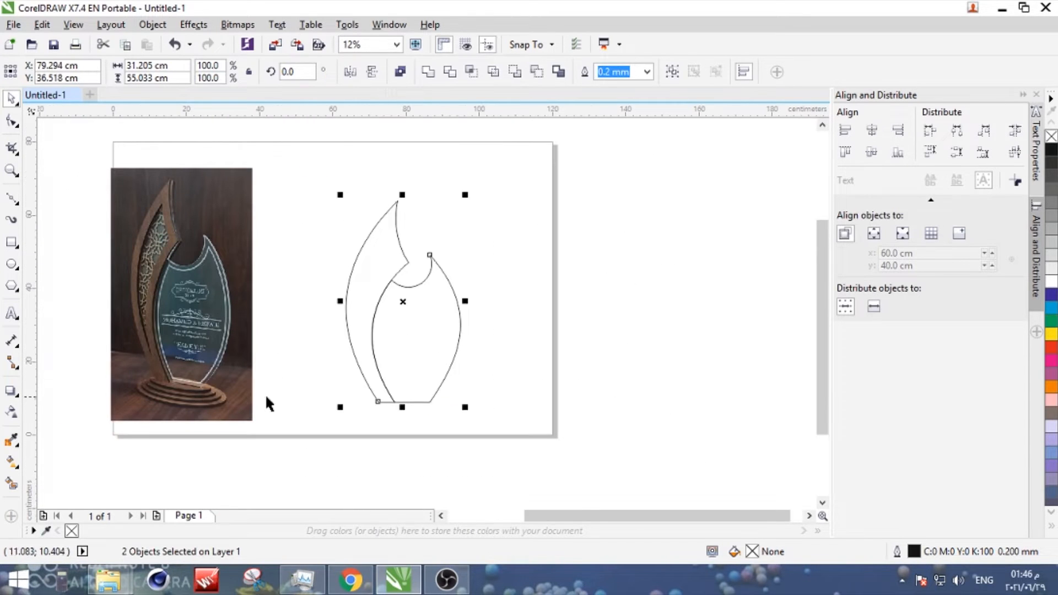
- Draw a rectangle along the base line of both trophy outlines, about 14 cm wide, and set its height to 0.5 cm
click(18, 119)
click(9, 95)
click(362, 289)
scroll(383, 369, down, 1)
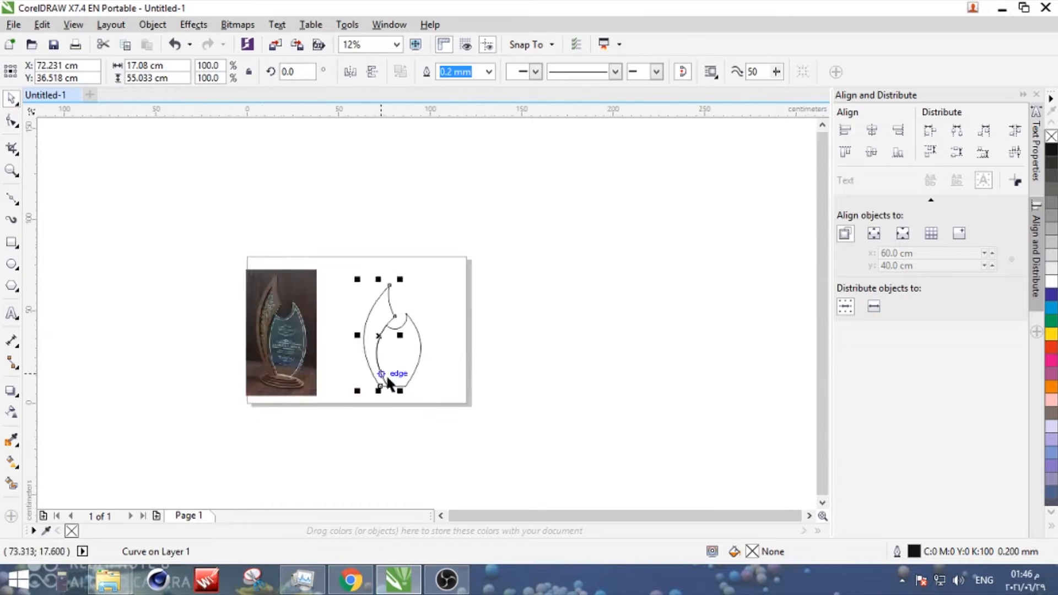
scroll(398, 406, up, 2)
click(12, 123)
click(10, 240)
scroll(354, 348, up, 1)
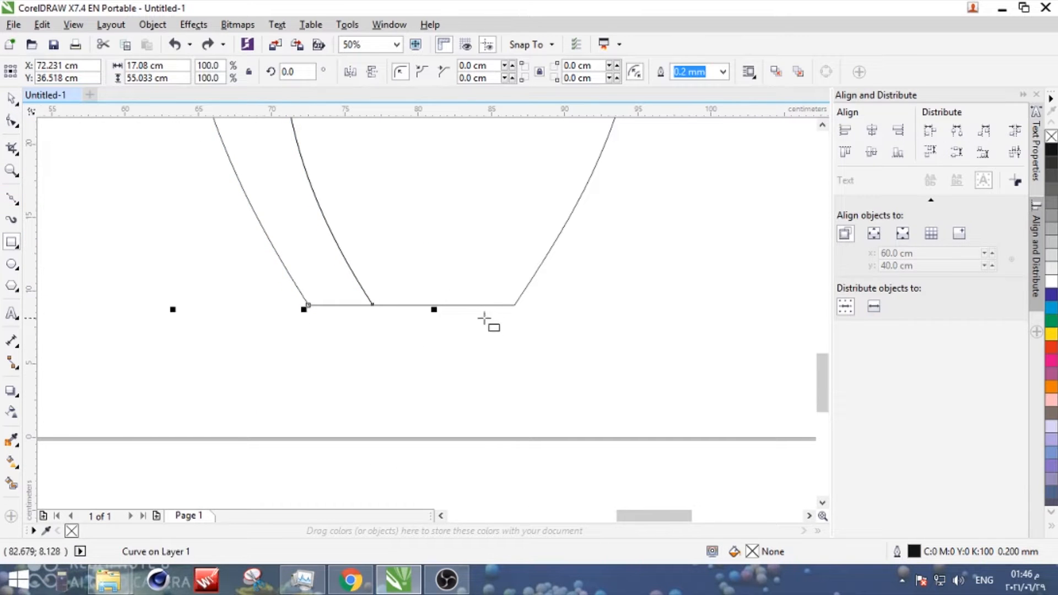
drag(514, 305, 307, 320)
scroll(330, 320, up, 2)
key(space)
scroll(271, 349, down, 1)
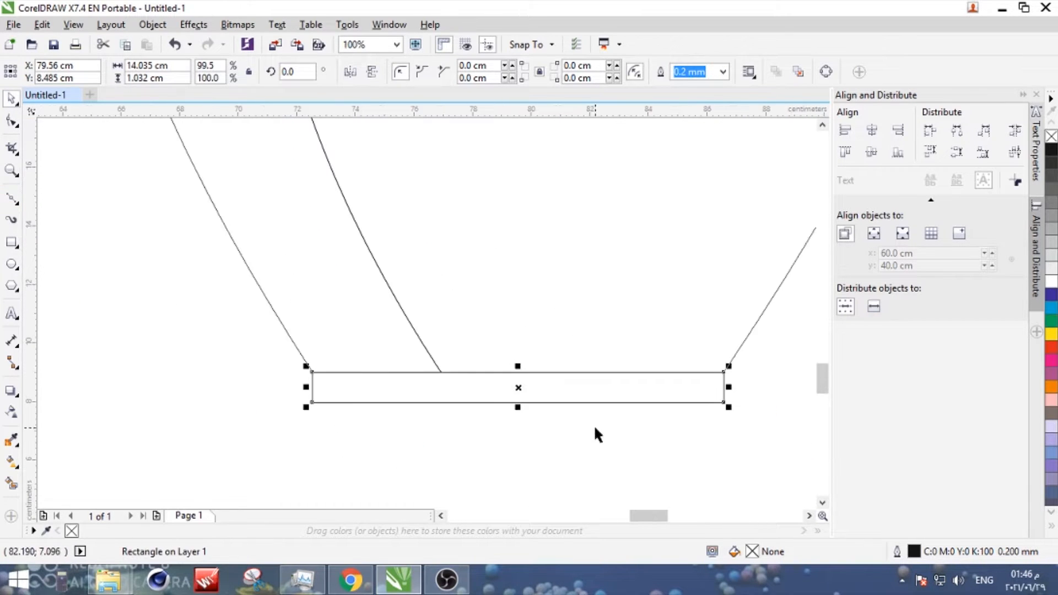
text(0.5)
key(Return)
click(260, 284)
scroll(148, 270, down, 2)
scroll(248, 331, down, 2)
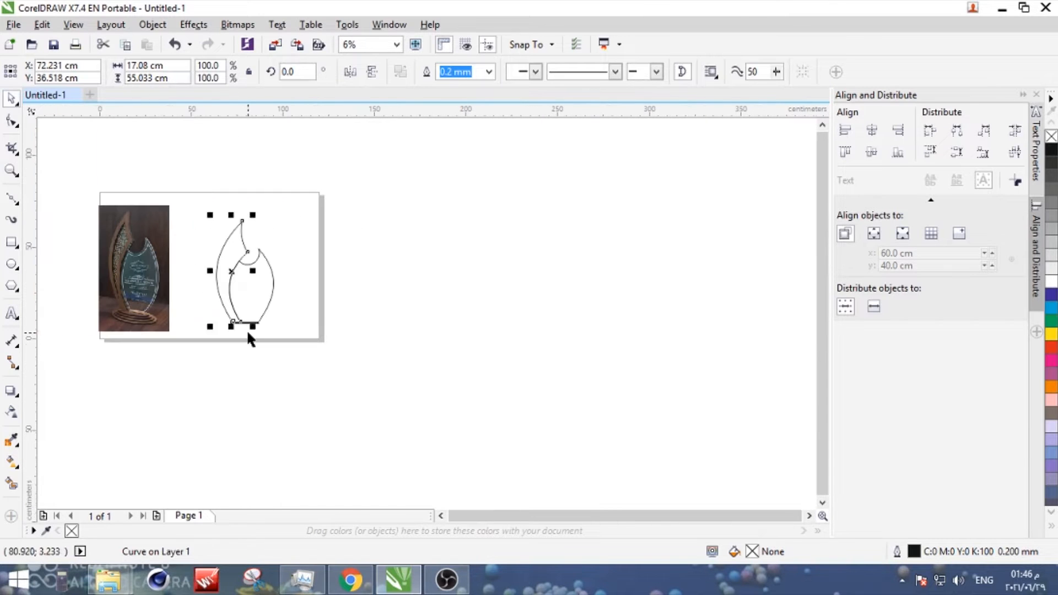
- Scale the wooden outline, glass outline and base strip together to a height of 24 cm, keeping their proportions
drag(292, 331, 293, 331)
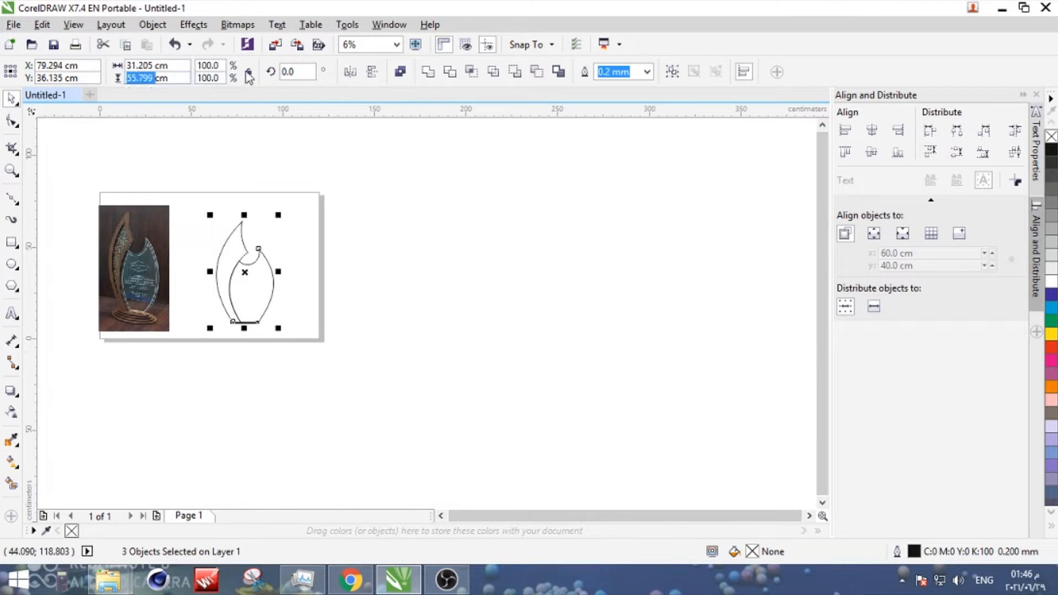
scroll(207, 274, up, 3)
drag(511, 297, 414, 336)
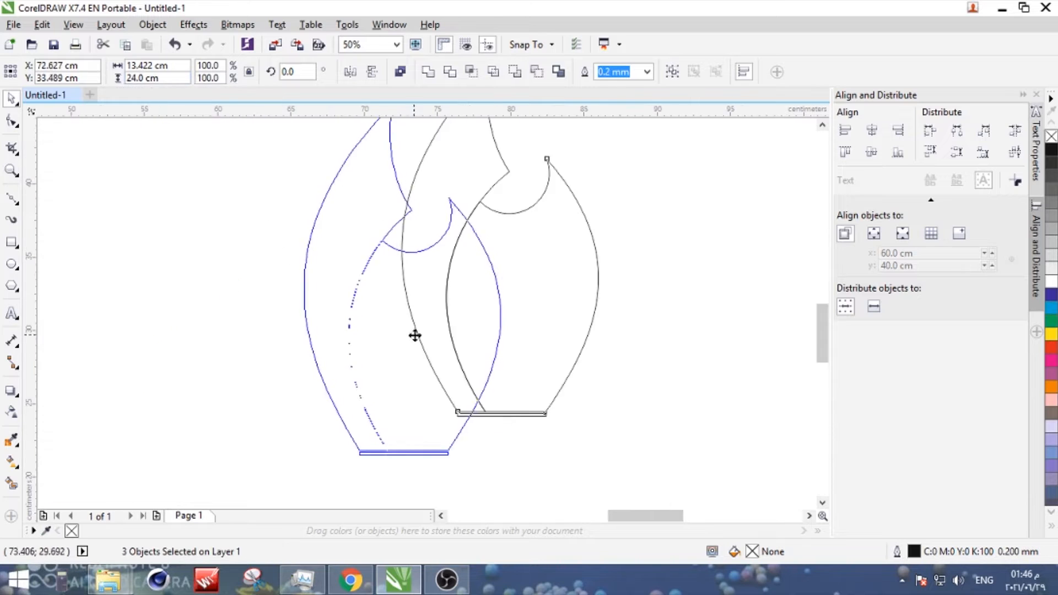
- Round the base strip's two bottom corners to a 0.01 cm radius and move the strip up against the base line
click(442, 451)
scroll(443, 451, up, 3)
scroll(478, 79, up, 1)
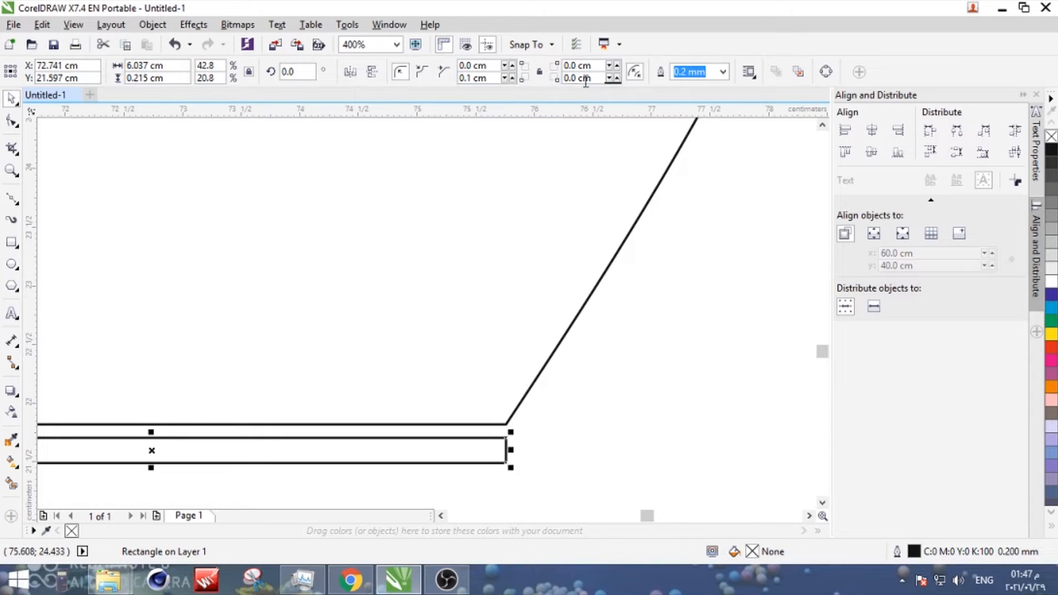
scroll(574, 79, up, 1)
scroll(573, 79, down, 1)
scroll(469, 79, down, 1)
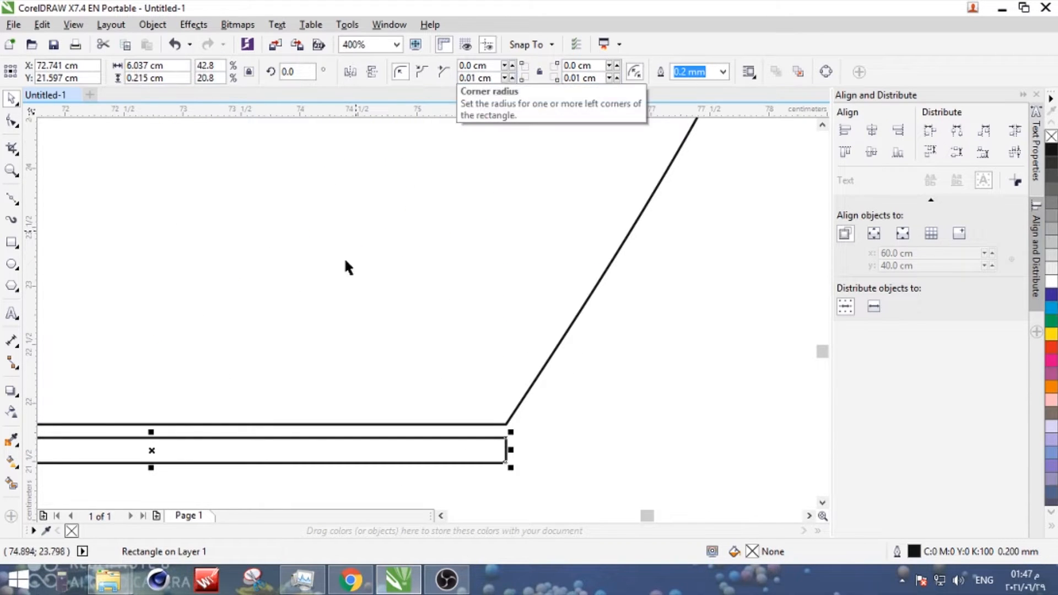
drag(506, 438, 506, 425)
click(571, 396)
- Place a duplicate of the three trophy shapes outside the page on its far side from the photo
scroll(571, 397, down, 3)
scroll(598, 381, down, 1)
drag(480, 185, 634, 411)
scroll(548, 397, down, 2)
drag(555, 380, 673, 362)
right_click(673, 362)
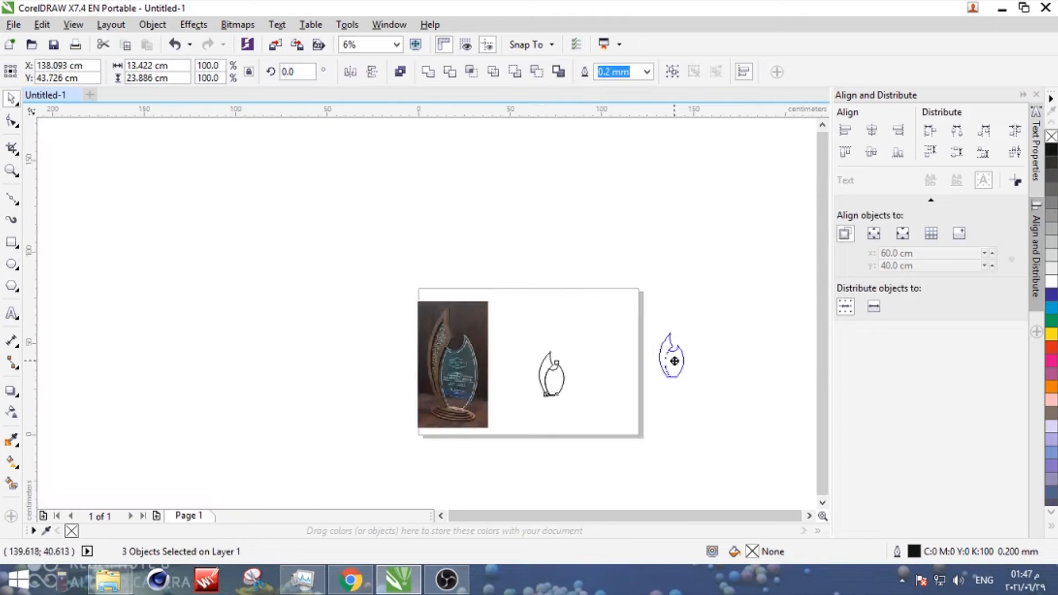
scroll(563, 399, up, 3)
click(478, 337)
scroll(479, 336, up, 2)
scroll(478, 336, down, 4)
drag(361, 193, 481, 297)
click(481, 296)
scroll(251, 252, up, 1)
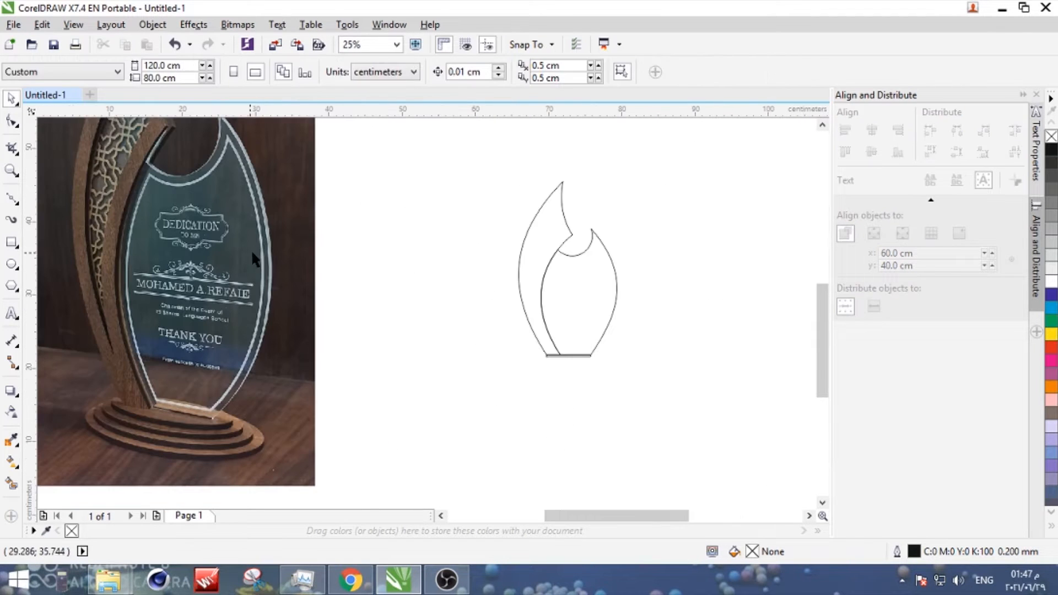
- Add a one-step inside contour to the glass outline with a 0.4 cm offset and break the contour apart
click(558, 291)
click(16, 393)
click(58, 407)
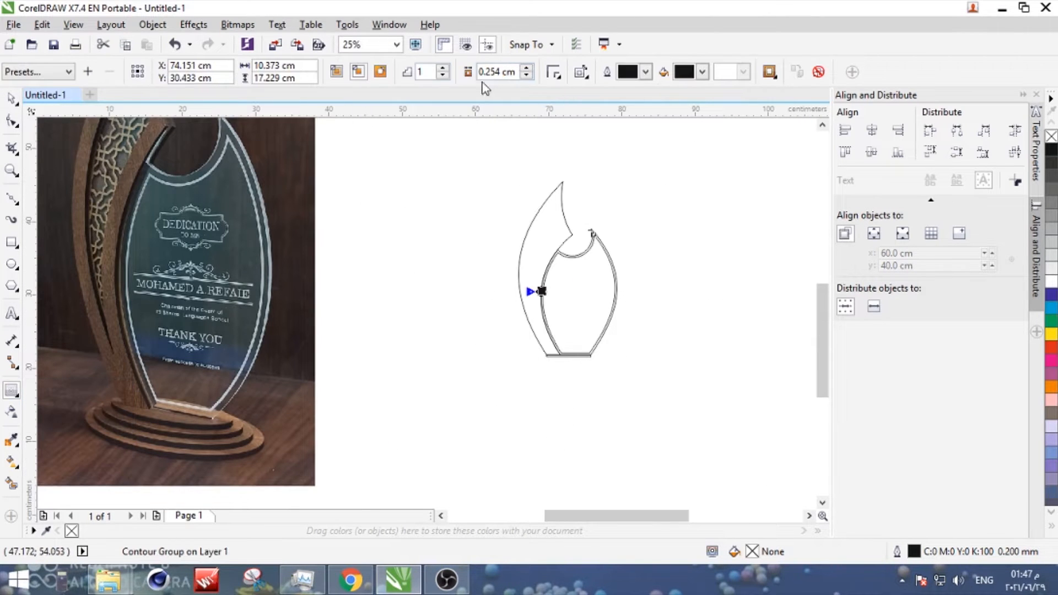
scroll(613, 231, up, 1)
double_click(499, 74)
text(0.4)
key(Return)
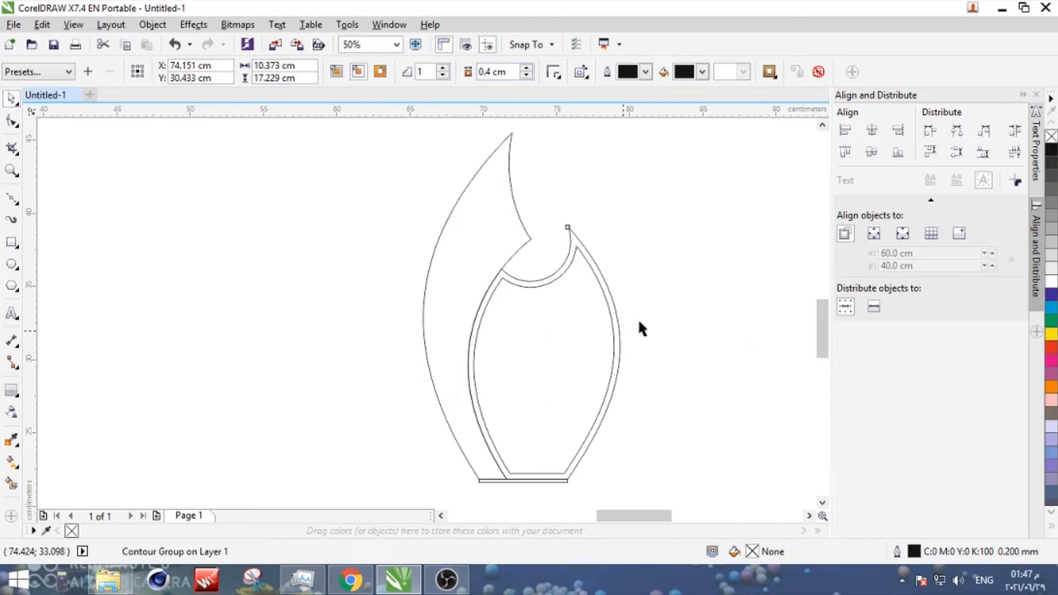
key(ctrl+k)
- Add an inside contour with a 0.1 cm offset to the inner glass line and break it apart
click(594, 277)
click(11, 391)
double_click(487, 74)
text(0.1)
key(Return)
click(11, 98)
scroll(374, 303, down, 2)
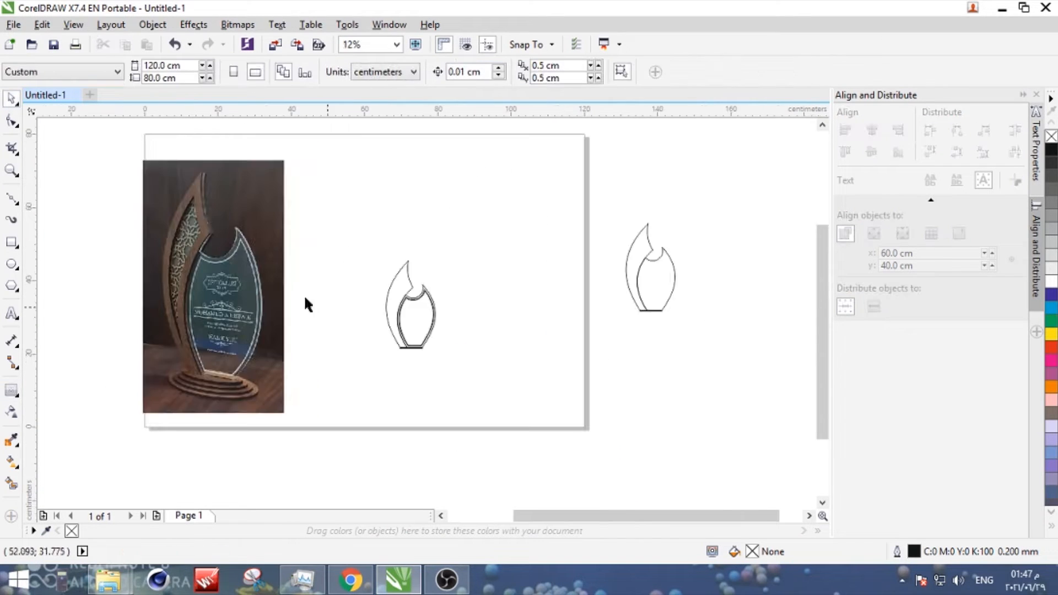
scroll(374, 291, up, 2)
click(610, 347)
key(ctrl+k)
- Combine the two inner glass lines into one frame curve and give it a 60% black outline
scroll(603, 316, up, 1)
click(559, 270)
shift+click(565, 254)
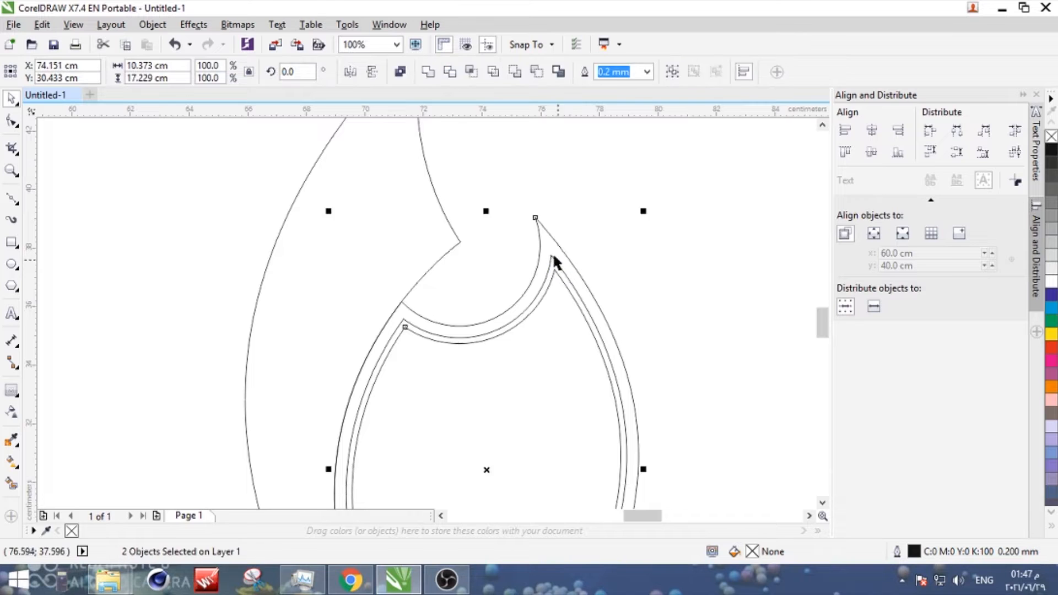
click(553, 256)
shift+click(556, 270)
click(401, 72)
scroll(387, 373, down, 2)
right_click(1052, 202)
click(641, 237)
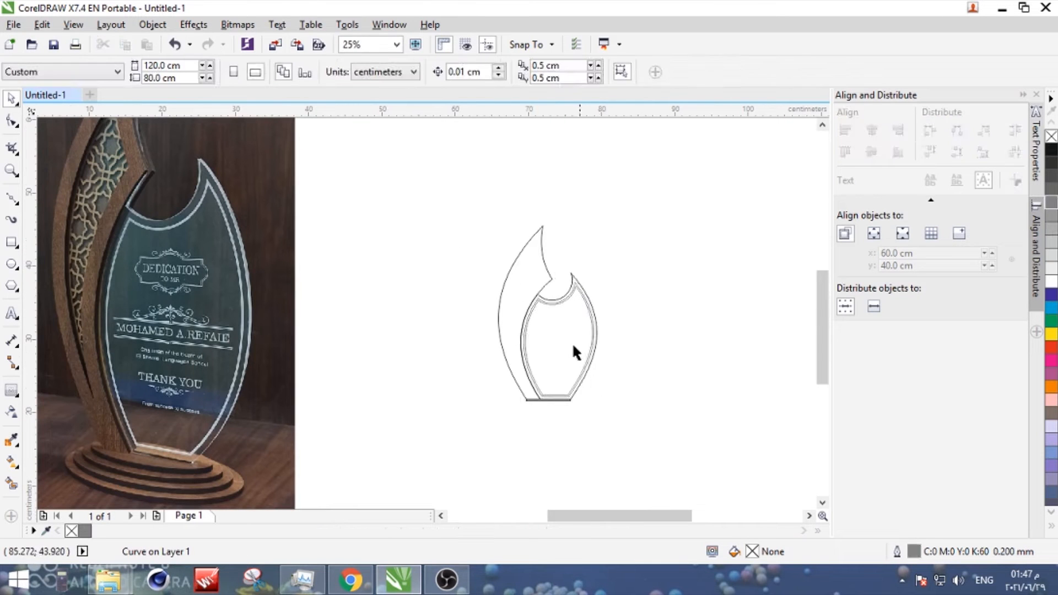
scroll(567, 351, down, 1)
scroll(524, 370, up, 1)
drag(657, 189, 524, 395)
double_click(539, 284)
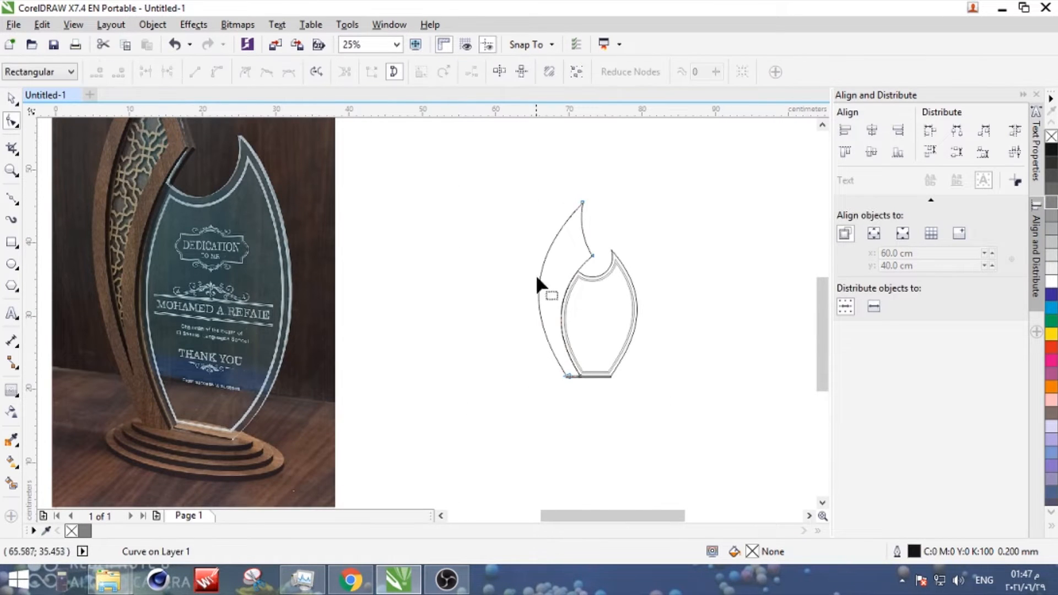
key(space)
drag(560, 262, 570, 395)
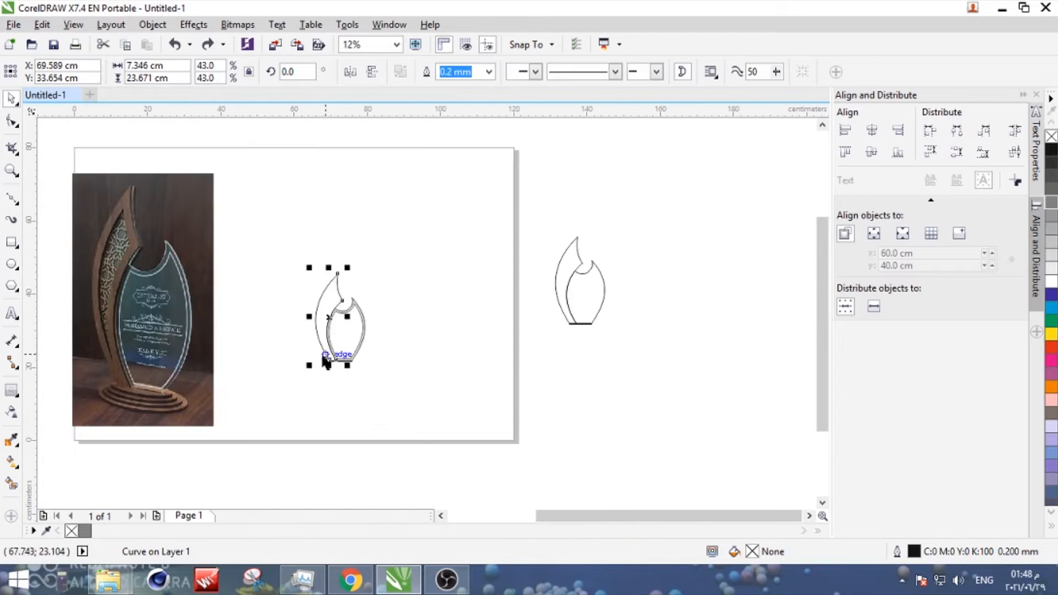
- Add an inside contour to the wooden crescent, trying an offset of 0.5 cm and then 1 cm
click(6, 390)
double_click(488, 73)
text(0.5)
key(Return)
double_click(485, 74)
text(1)
key(Return)
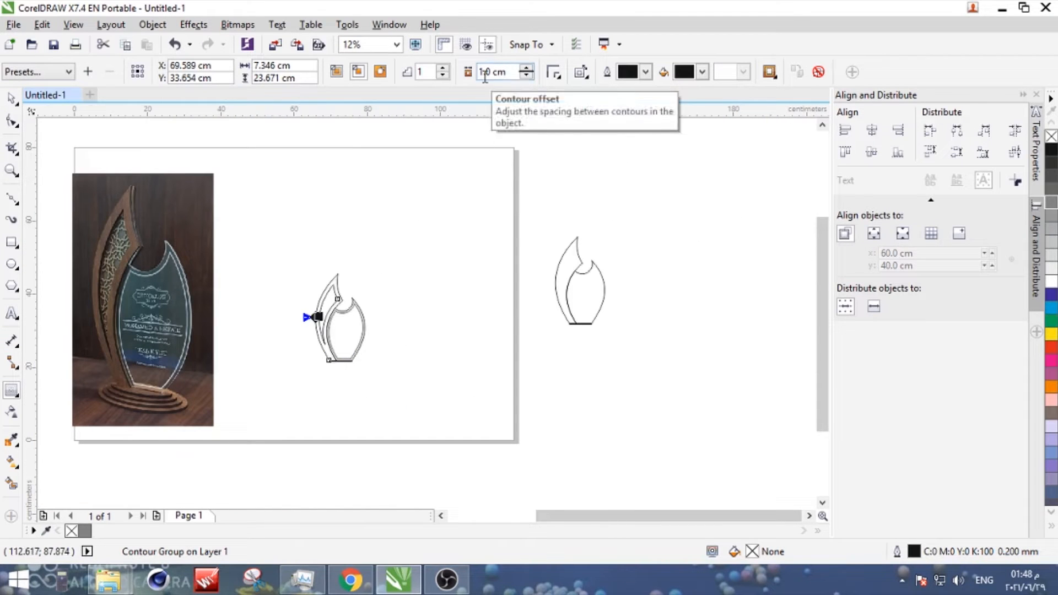
- Set the wooden crescent's contour offset to 0.9 cm and break the contour apart
click(7, 96)
scroll(310, 322, up, 2)
double_click(488, 73)
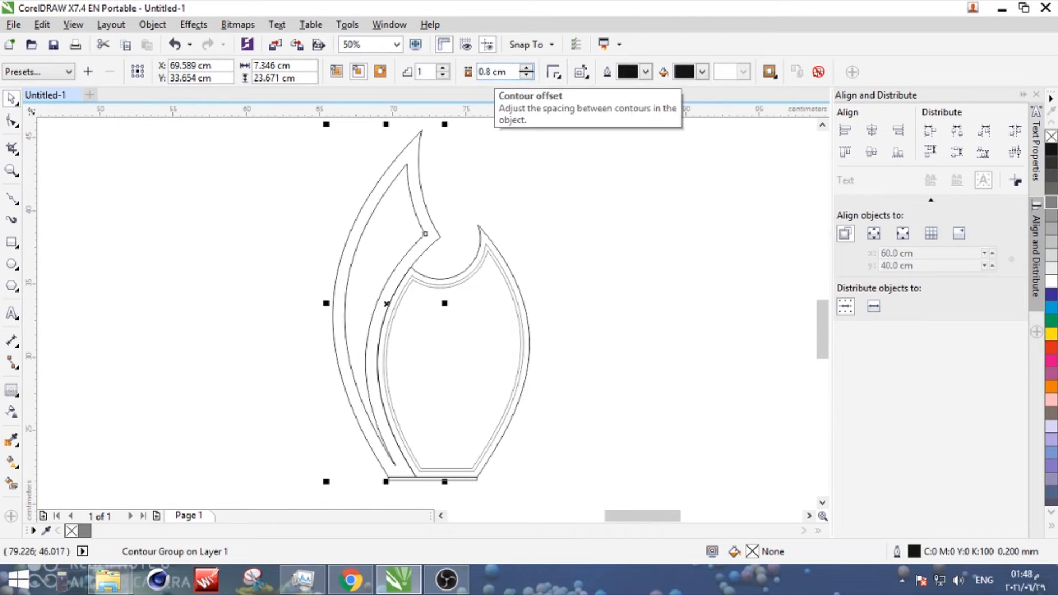
double_click(488, 73)
text(0.9)
key(Return)
click(8, 94)
key(ctrl+k)
- Duplicate the wooden crescent's outer and inner curves beside the trophy and give the copies a red outline
click(543, 173)
click(410, 200)
scroll(397, 206, down, 2)
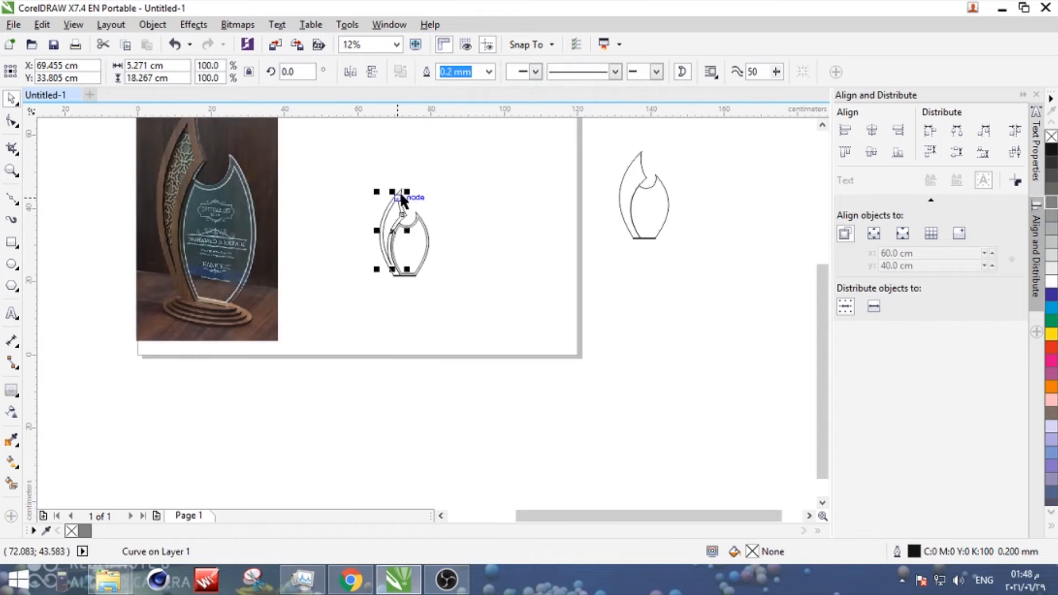
scroll(398, 194, up, 2)
shift+click(415, 209)
scroll(442, 228, down, 2)
drag(415, 221, 527, 245)
scroll(548, 198, up, 1)
right_click(1053, 346)
click(623, 237)
key(ctrl+z)
- Combine the red crescent curves into a single shape and place a duplicate of it alongside
shift+click(541, 244)
click(400, 72)
scroll(481, 284, down, 2)
scroll(499, 280, up, 1)
drag(501, 280, 457, 309)
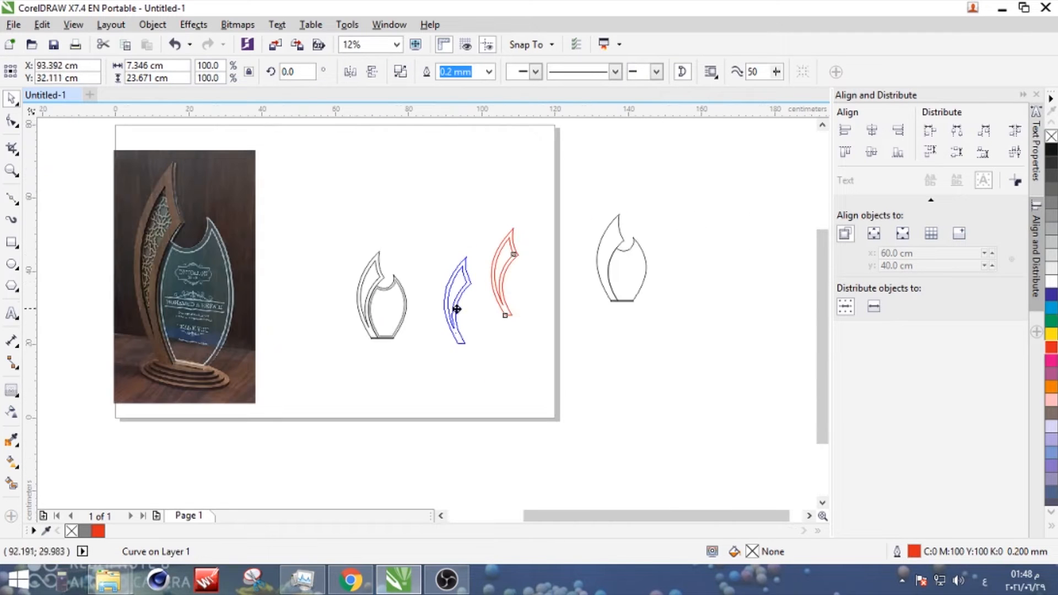
- Examine the engraved text and ornaments on the glass panel in the trophy photo
click(210, 267)
scroll(134, 213, up, 2)
scroll(134, 213, down, 1)
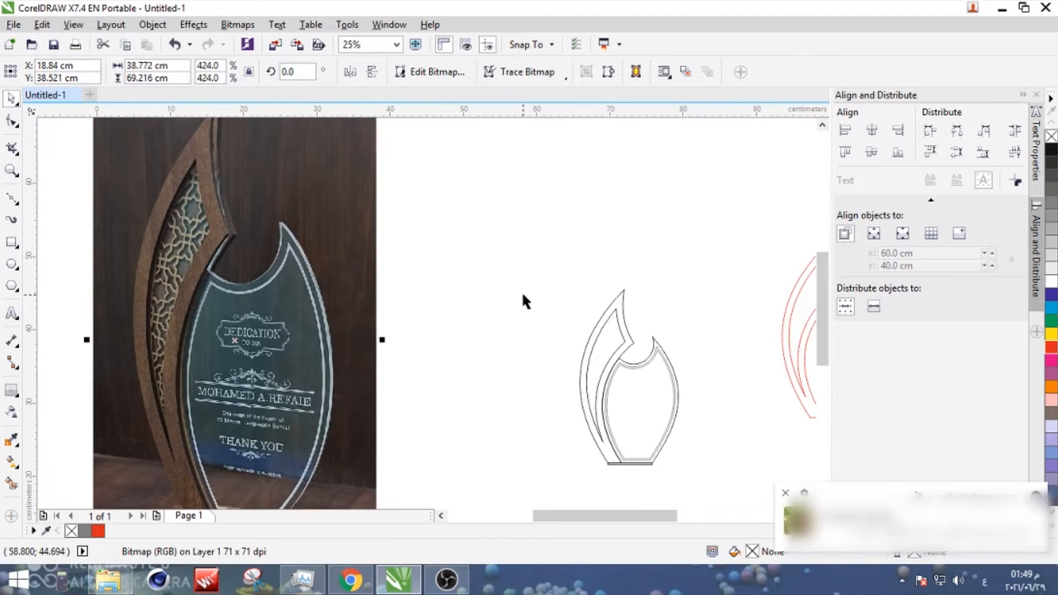
scroll(524, 301, down, 1)
scroll(386, 309, up, 1)
scroll(386, 325, up, 1)
key(Escape)
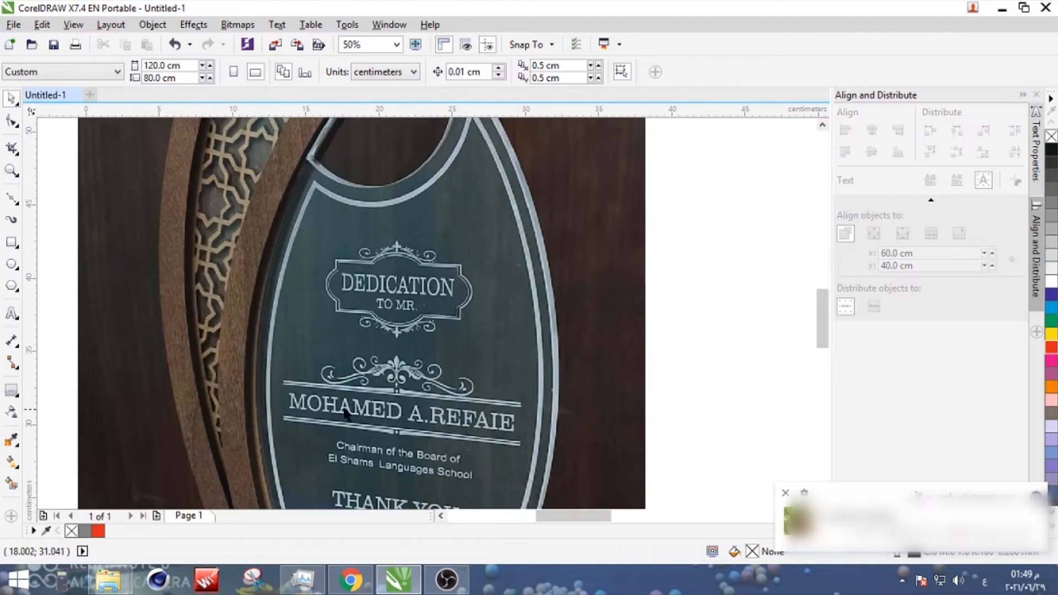
- Examine the name, title and thank-you lines engraved on the lower part of the glass panel in the photo
scroll(494, 325, down, 2)
scroll(768, 312, up, 1)
click(739, 300)
click(674, 282)
scroll(167, 443, up, 2)
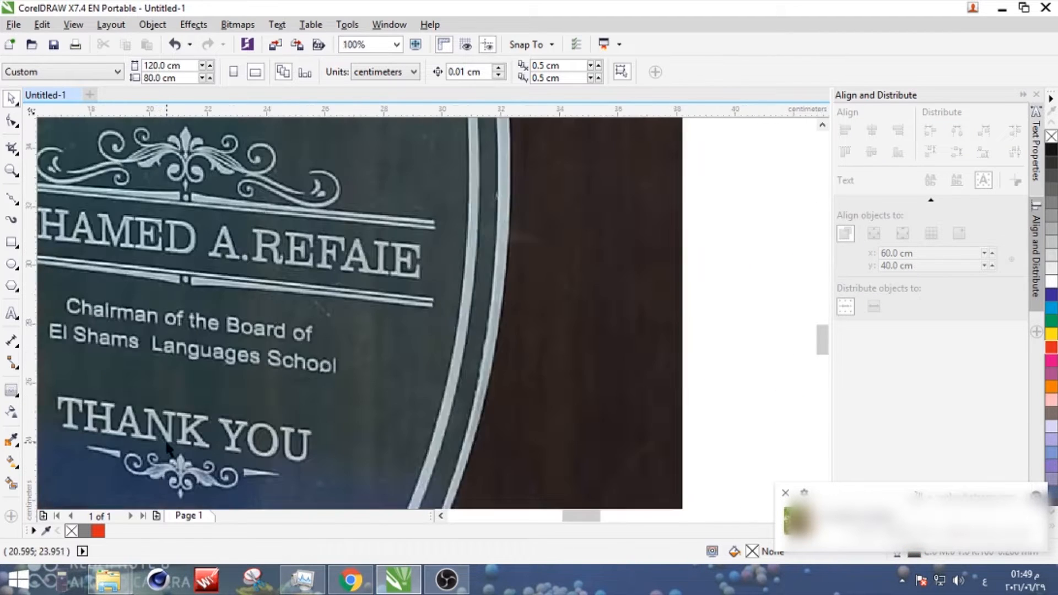
scroll(167, 448, down, 2)
scroll(169, 485, up, 2)
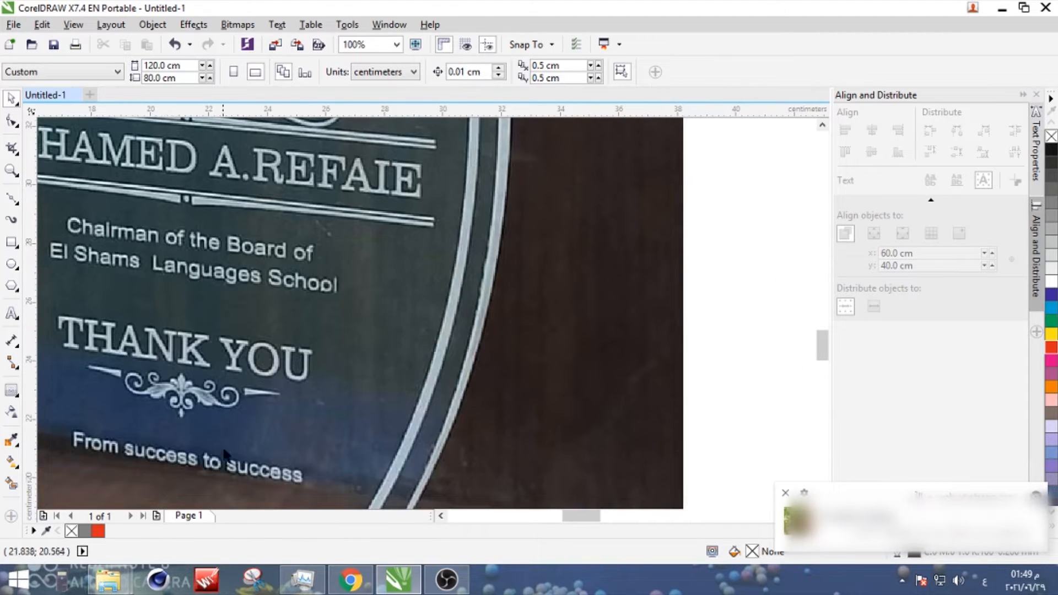
scroll(225, 453, down, 2)
scroll(455, 299, down, 1)
scroll(679, 345, up, 1)
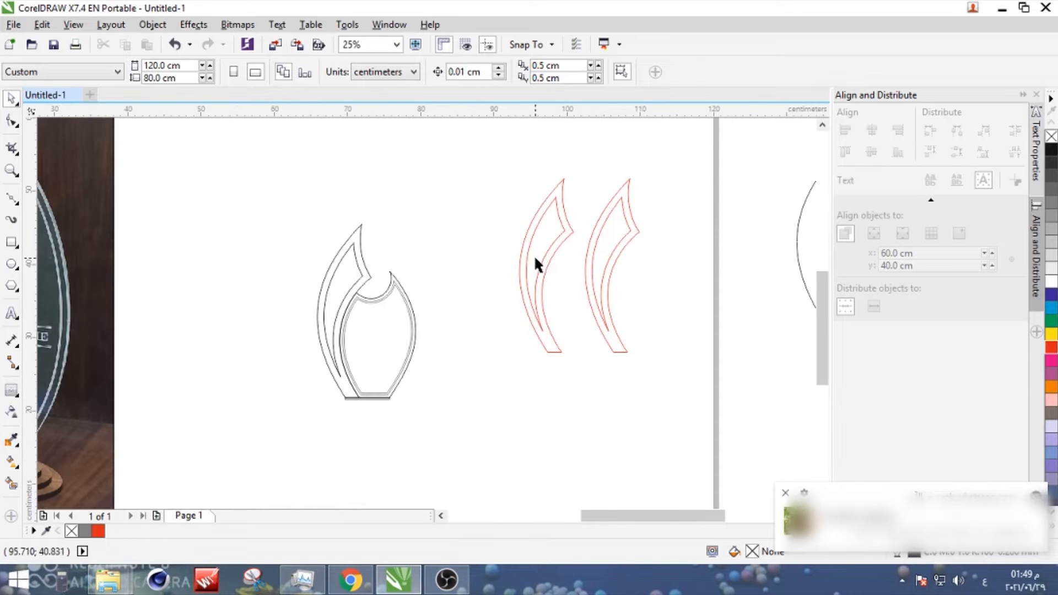
- Compare the drawn crescents and glass panel with the photo, looking at the lattice inside the wooden crescent
click(536, 256)
click(785, 493)
drag(564, 224, 538, 226)
click(551, 265)
scroll(551, 265, down, 1)
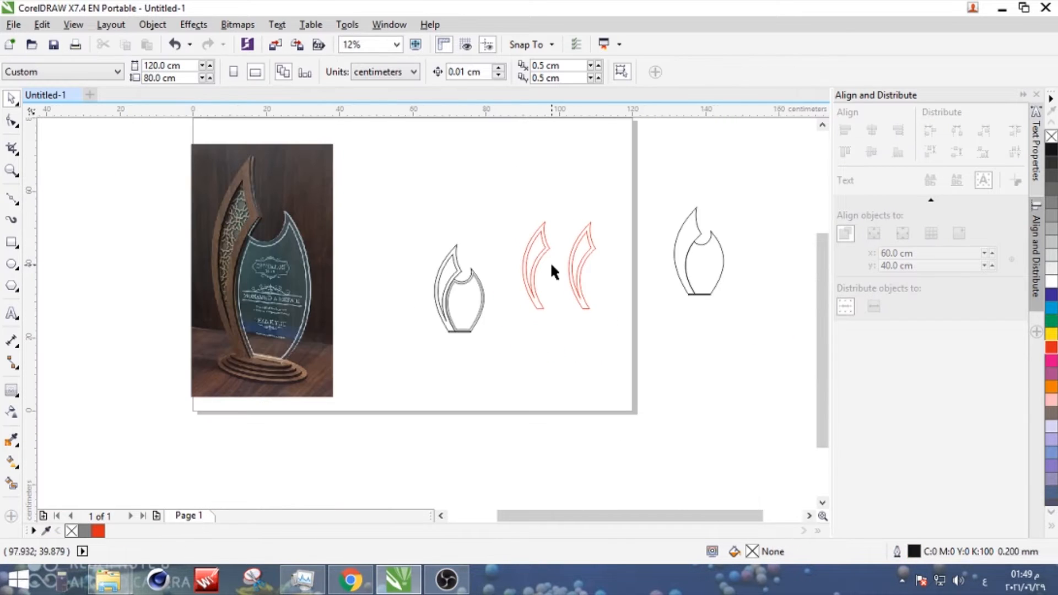
scroll(459, 275, up, 3)
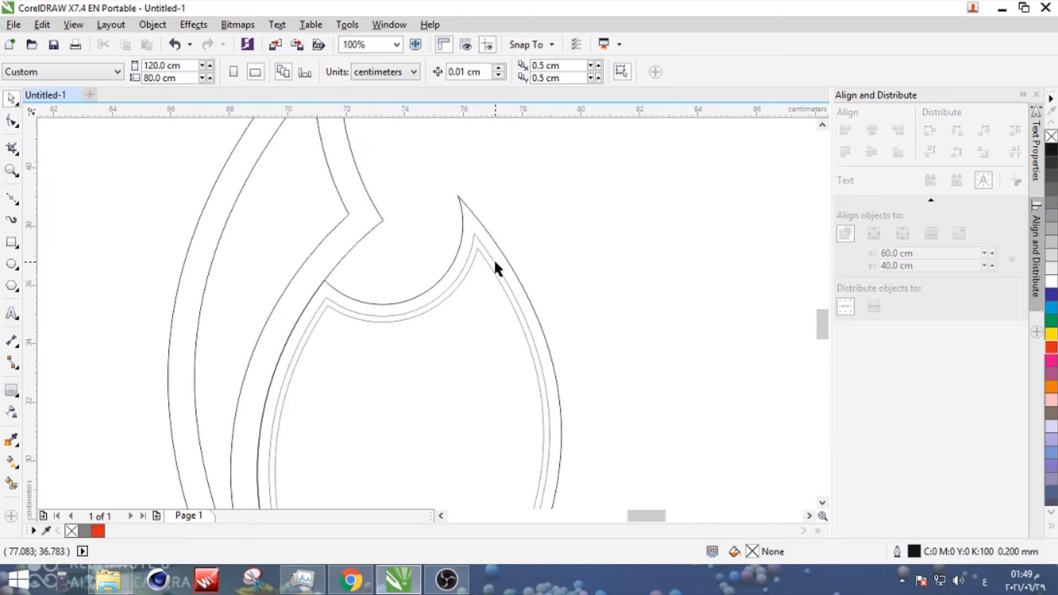
click(494, 262)
scroll(559, 260, down, 2)
click(560, 260)
scroll(103, 214, down, 1)
scroll(81, 180, up, 2)
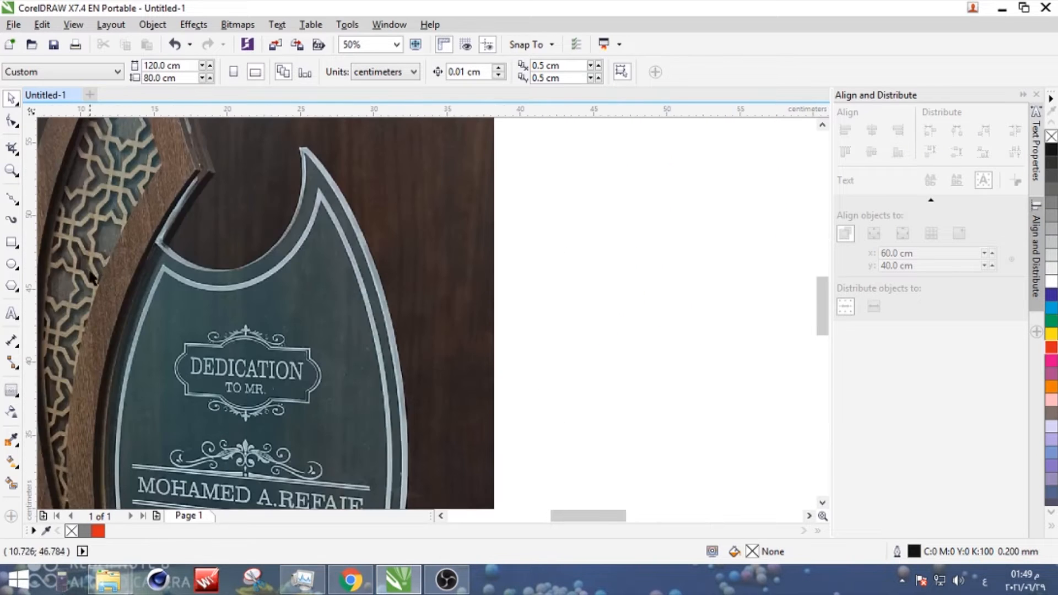
- Switch to Chrome and search Google Images for "simple islamic pattern vector"
key(alt+Tab)
text(islamic pattern)
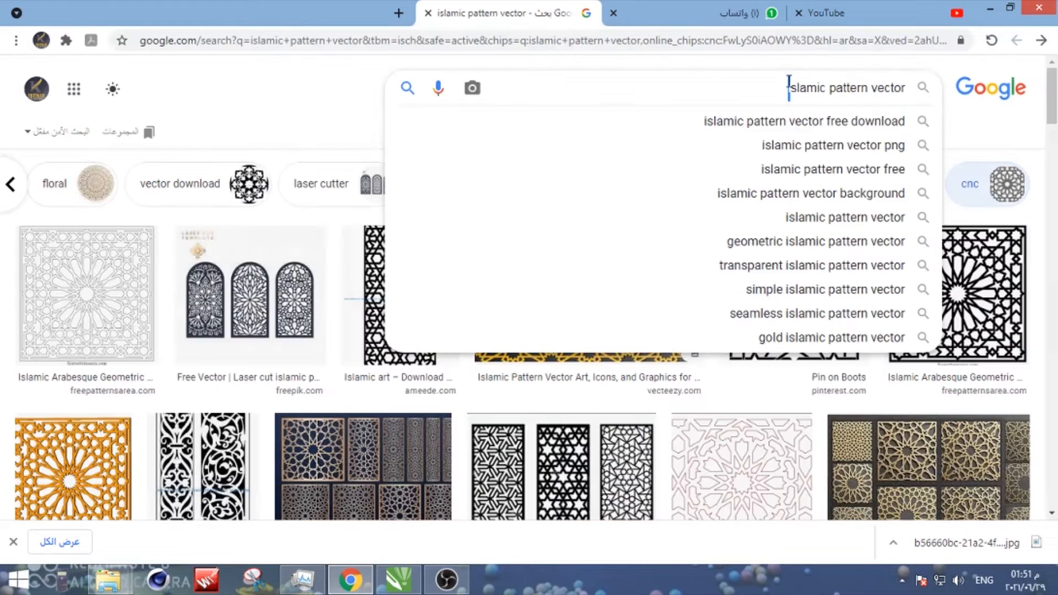
text(simple islamic pattern vector)
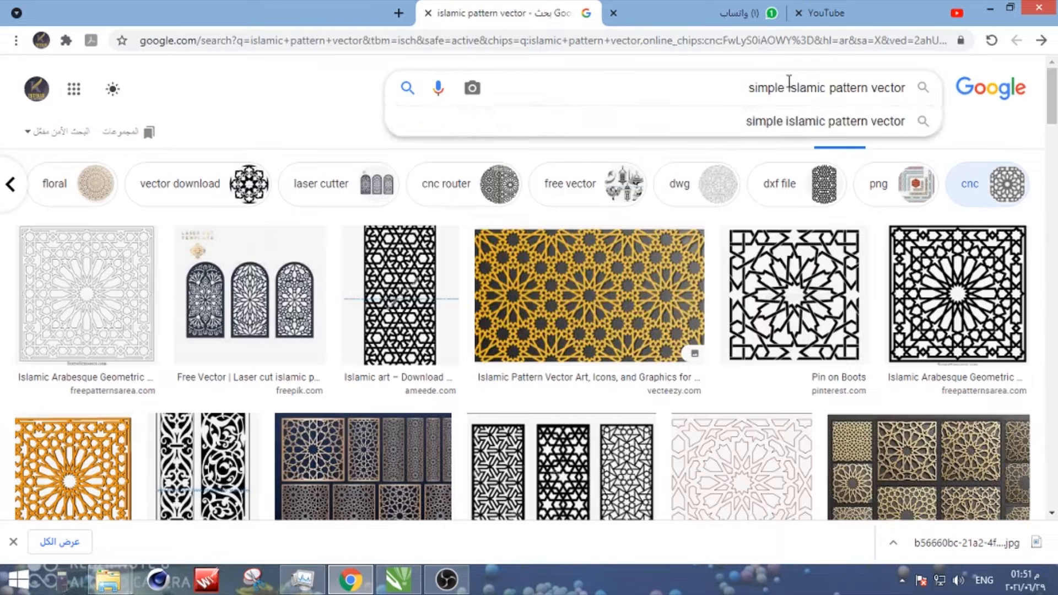
key(Return)
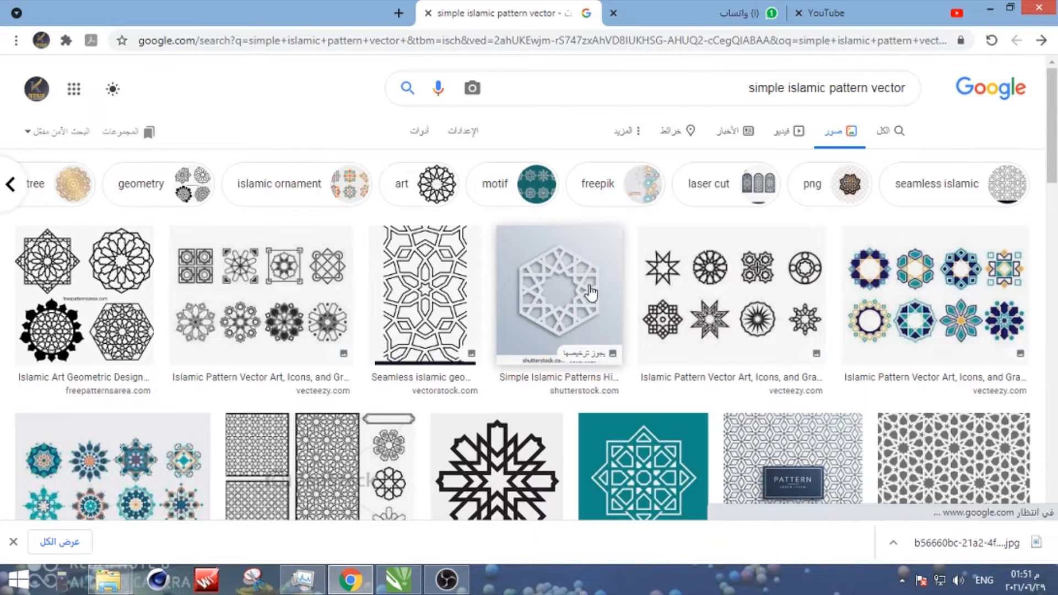
- Browse the image results for a simple geometric lattice resembling the one in the wooden crescent
scroll(591, 292, down, 5)
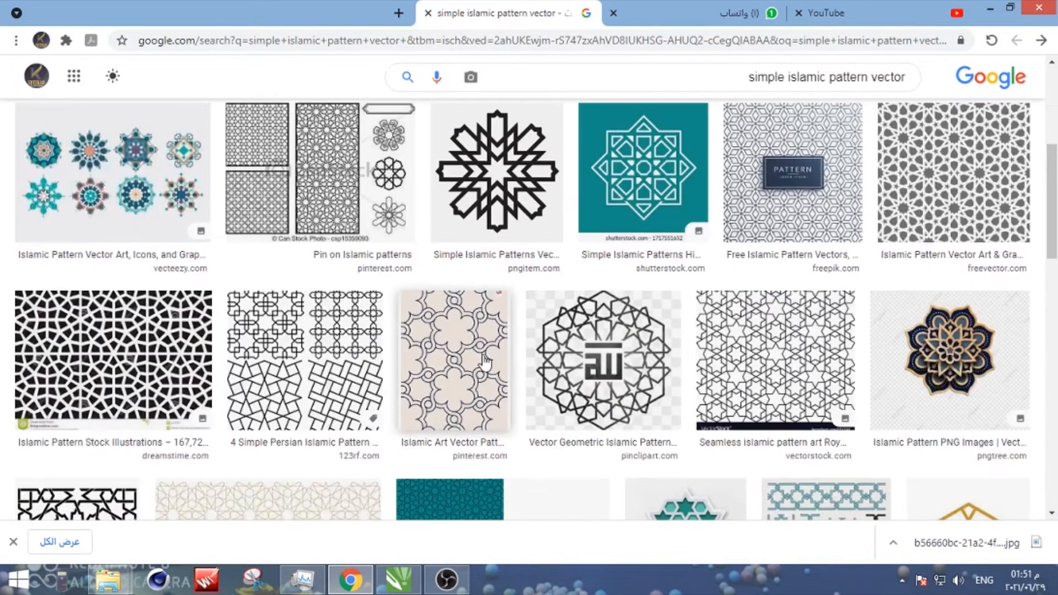
scroll(780, 276, up, 1)
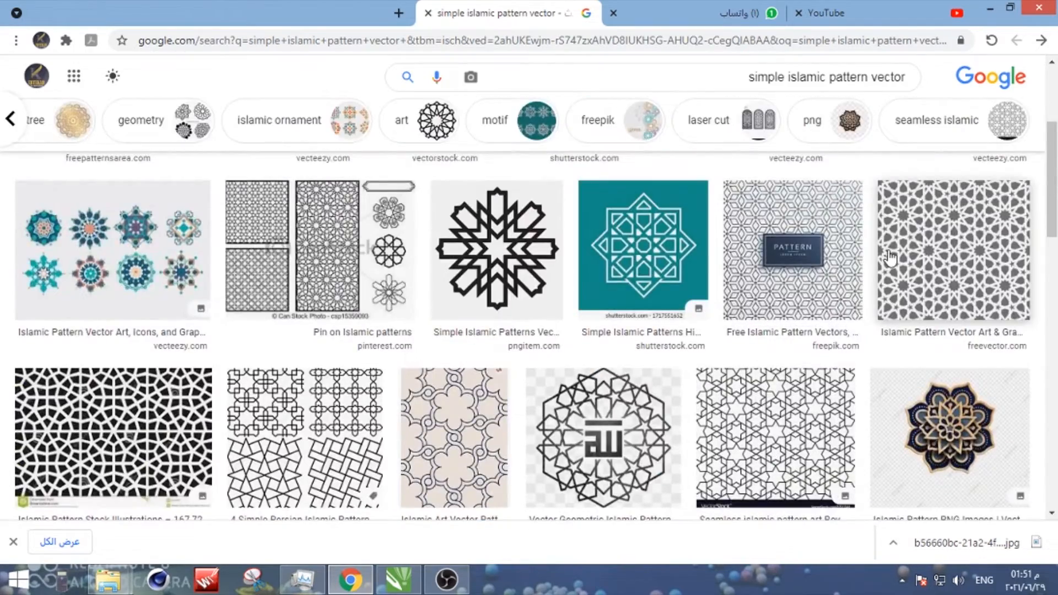
scroll(341, 335, down, 4)
scroll(340, 334, down, 3)
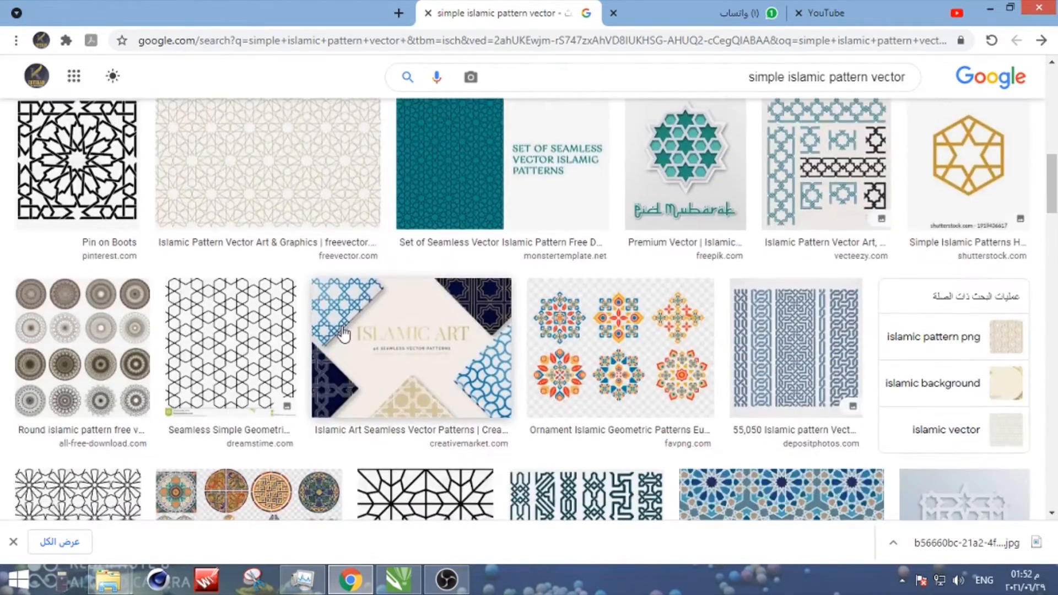
scroll(343, 334, down, 4)
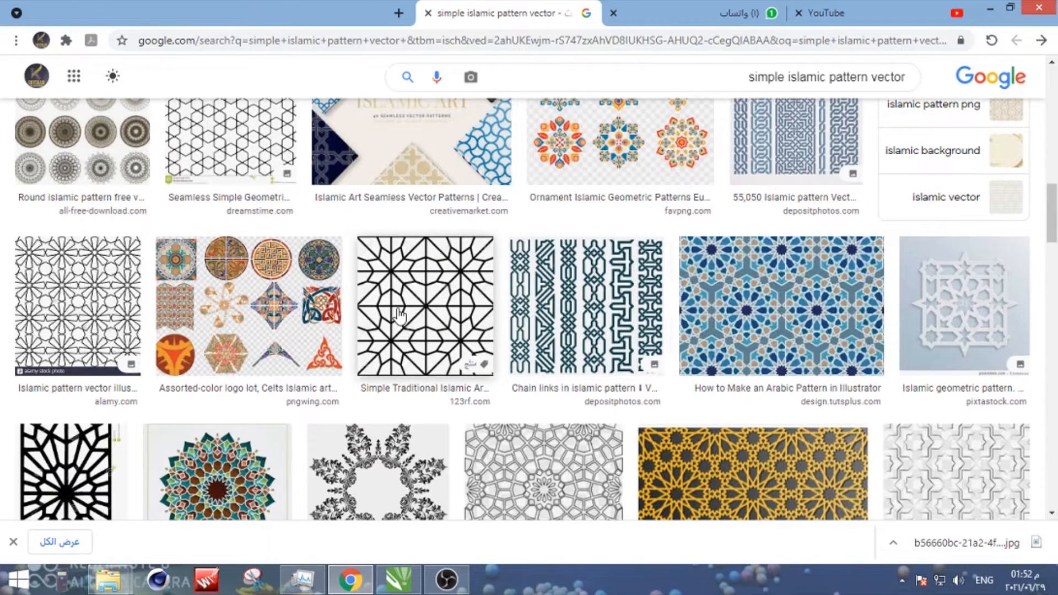
scroll(400, 316, down, 7)
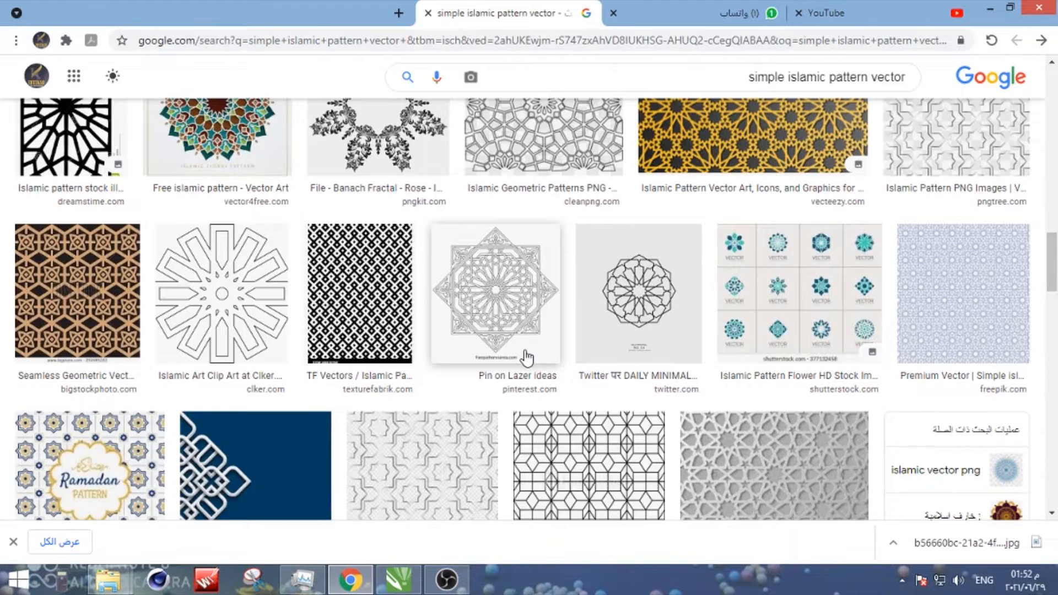
scroll(526, 359, down, 4)
scroll(373, 359, down, 4)
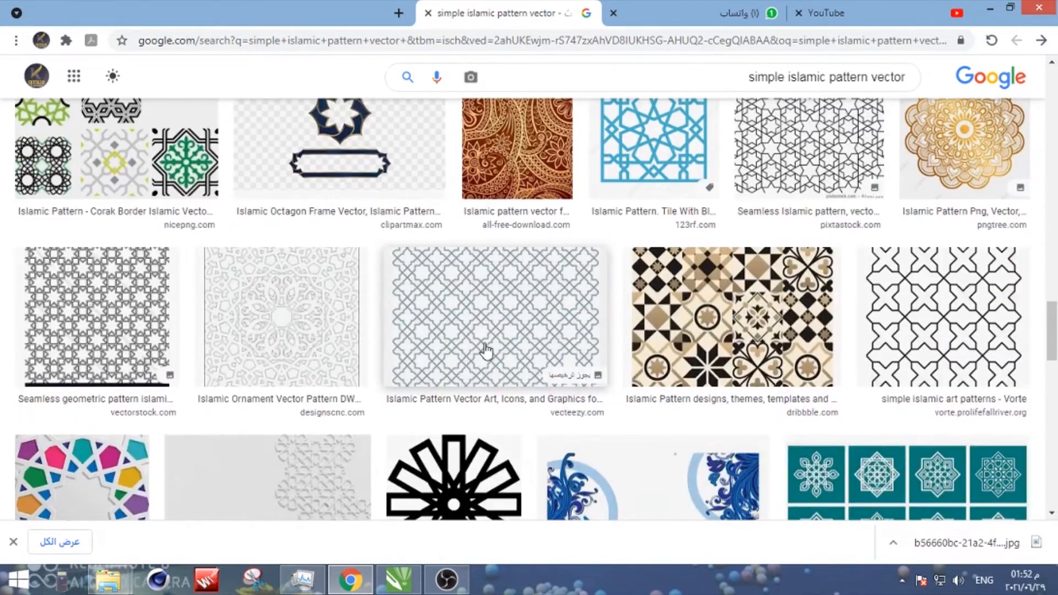
- Open the Vecteezy Islamic pattern page and the Islamic Pattern-01 page in new tabs, and show the Vecteezy one
click(485, 355)
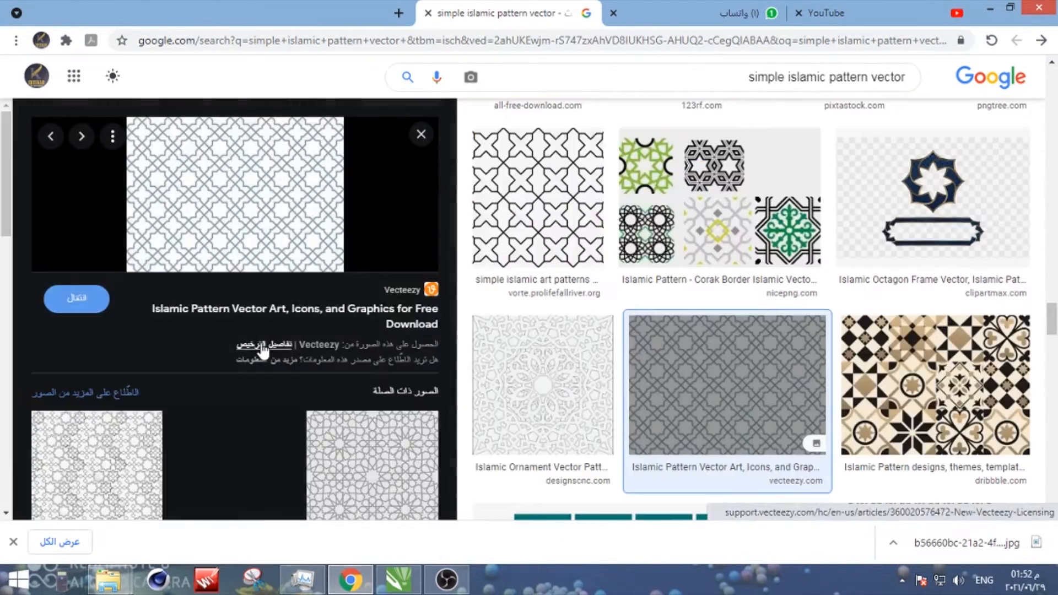
click(324, 314)
scroll(389, 336, down, 5)
click(389, 338)
scroll(225, 296, down, 4)
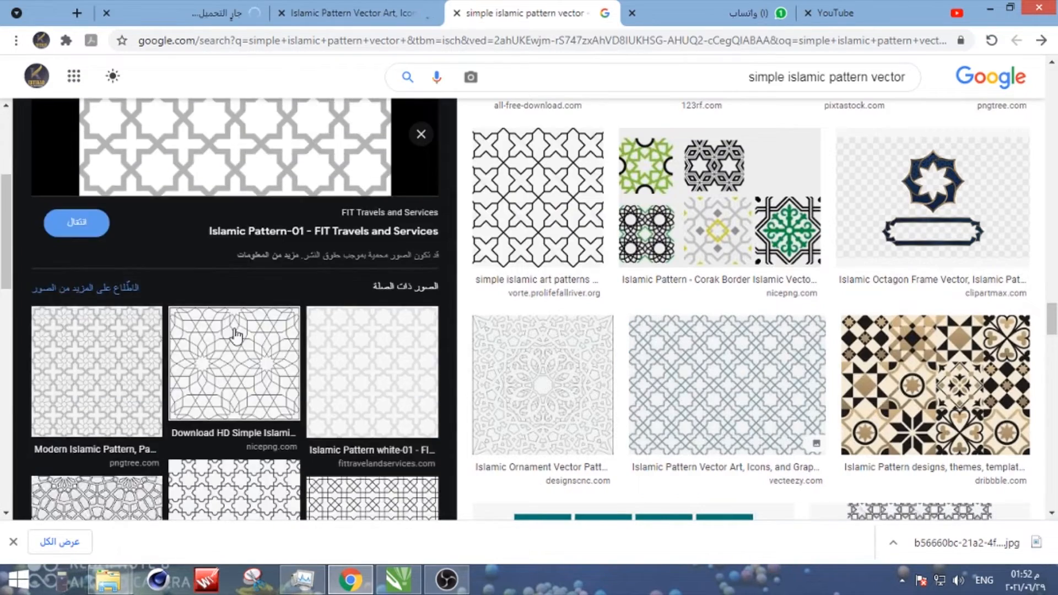
click(232, 333)
key(ctrl+Tab)
key(ctrl+Tab)
key(ctrl+shift+Tab)
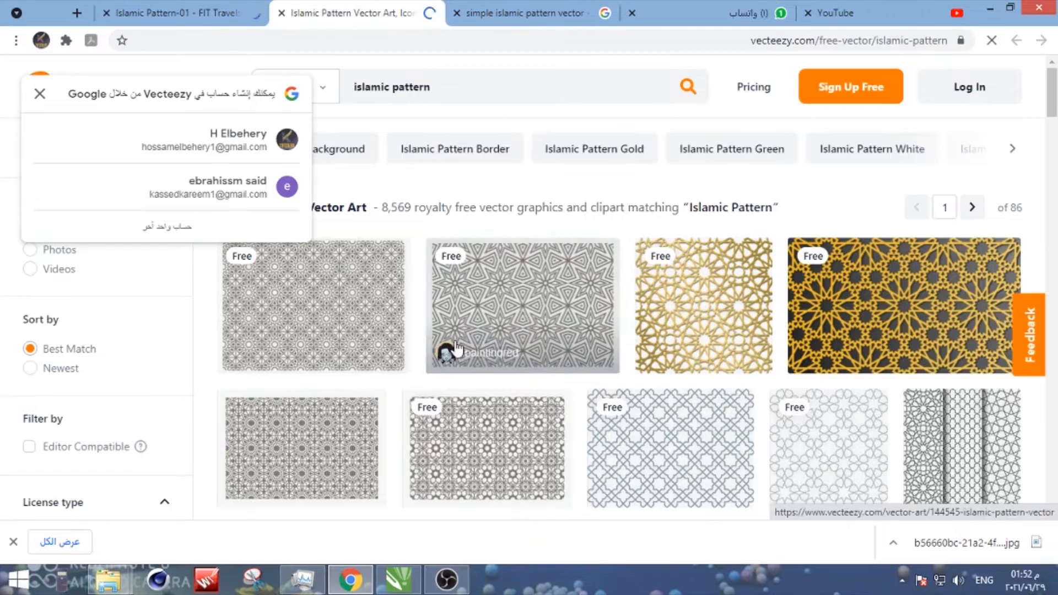
- Download the blue-grey damask vintage seamless pattern from Vecteezy under the Free License
scroll(669, 396, down, 2)
click(682, 392)
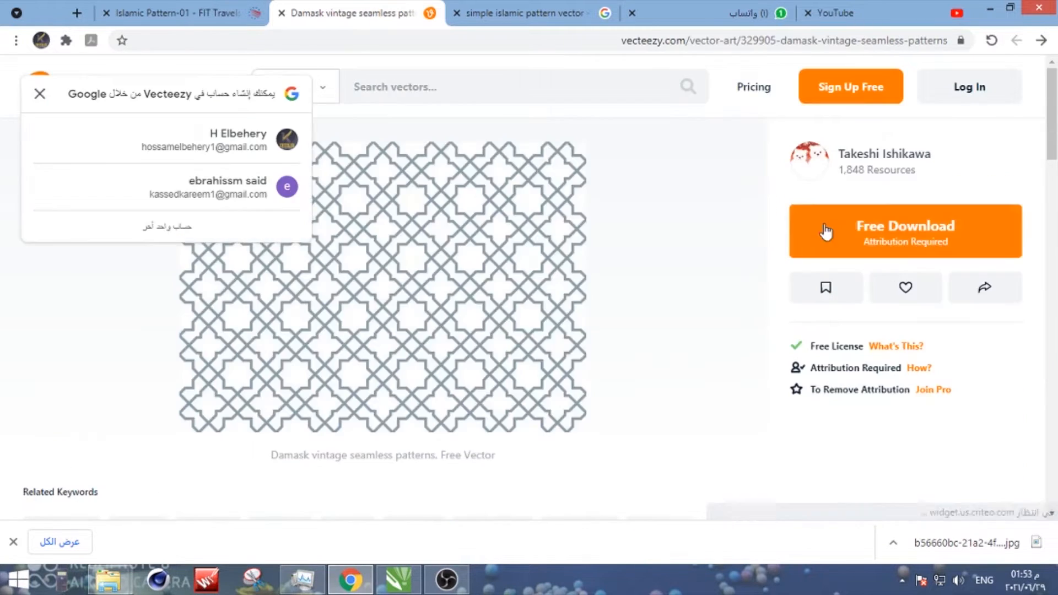
click(826, 231)
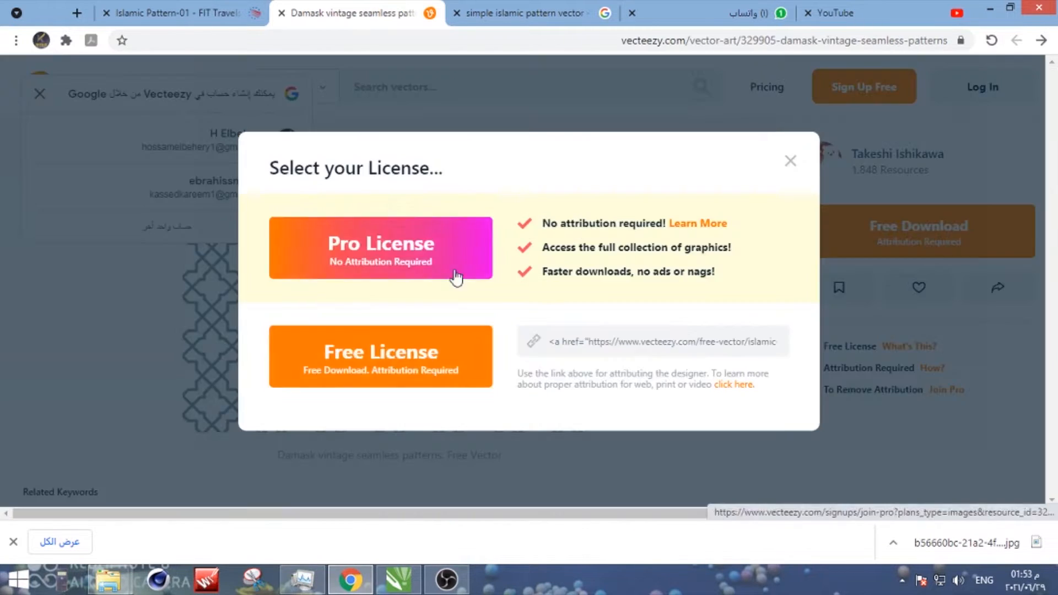
click(408, 358)
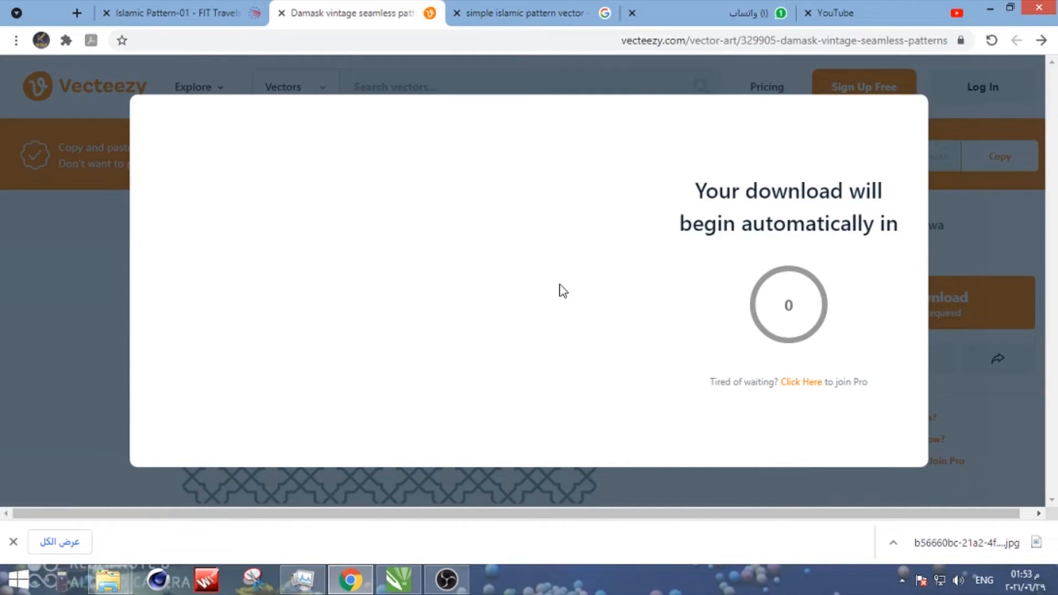
- Place the downloaded pattern zip in the products\droo3\29-6-2021 folder and extract it there
click(894, 543)
click(816, 489)
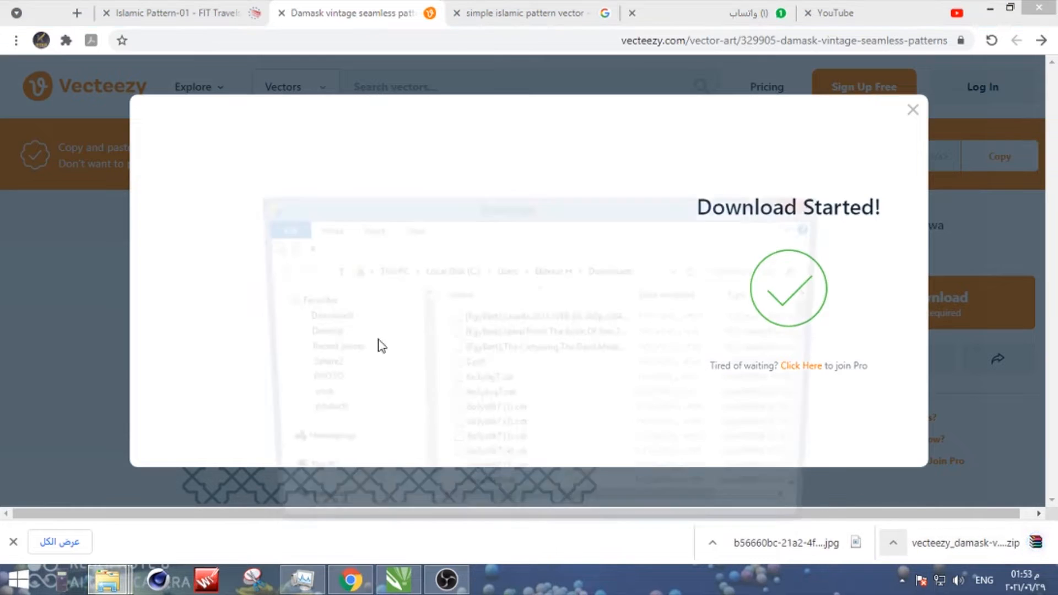
scroll(302, 489, up, 5)
click(313, 414)
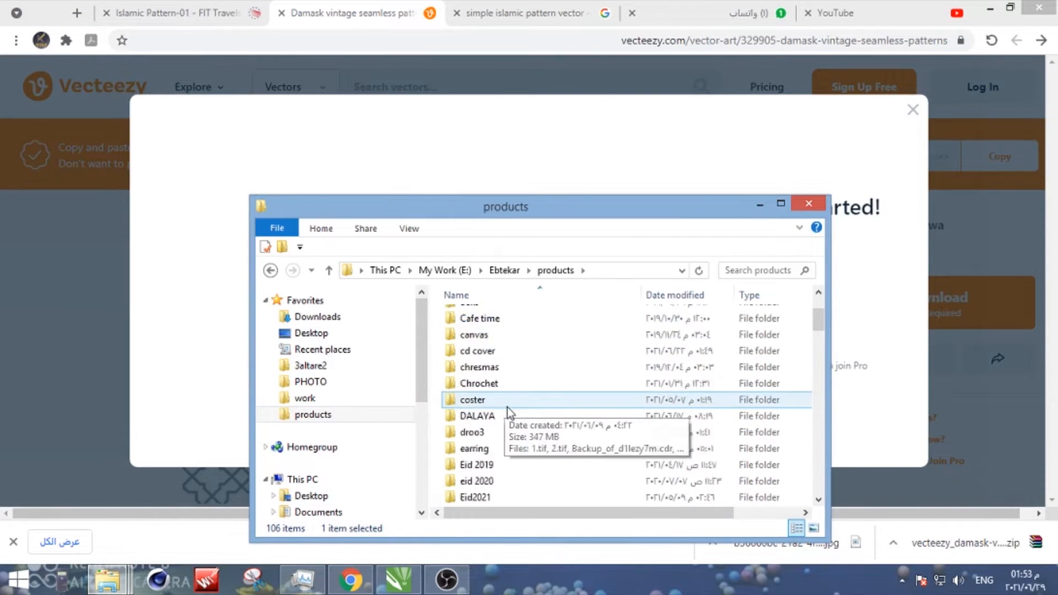
scroll(507, 413, down, 13)
scroll(503, 386, up, 14)
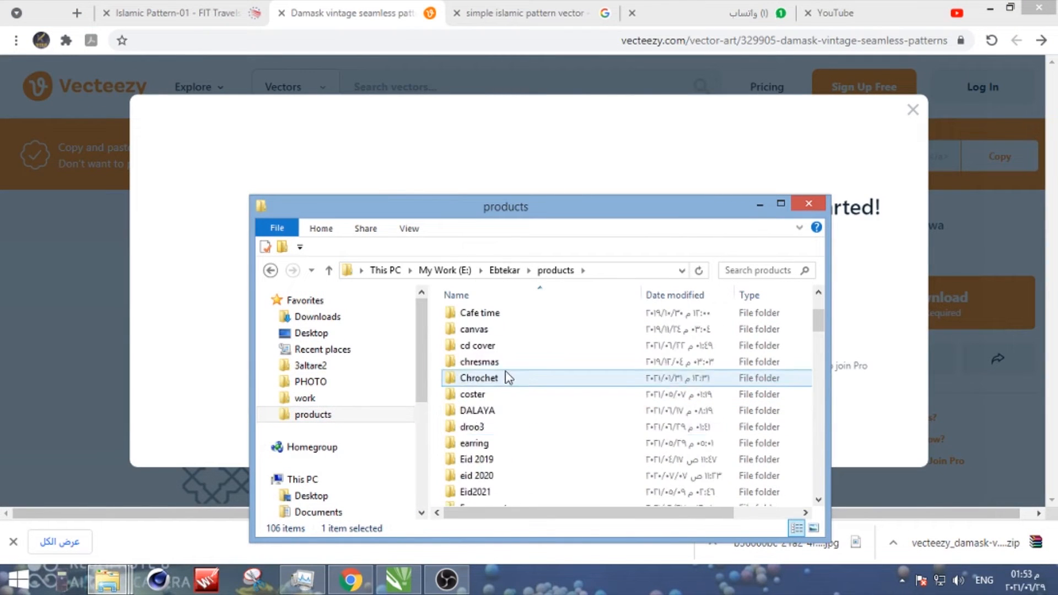
double_click(499, 429)
double_click(481, 329)
key(ctrl+v)
right_click(574, 344)
click(636, 151)
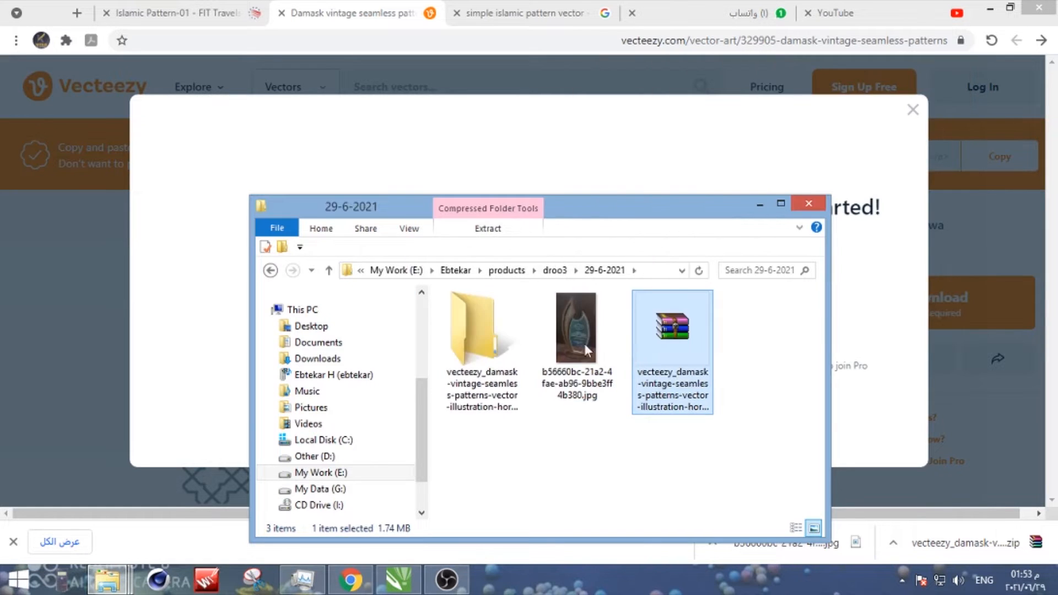
- Import the extracted EPS pattern into the CorelDRAW drawing as editable, with its text as curves
double_click(484, 338)
click(489, 335)
drag(482, 349, 523, 369)
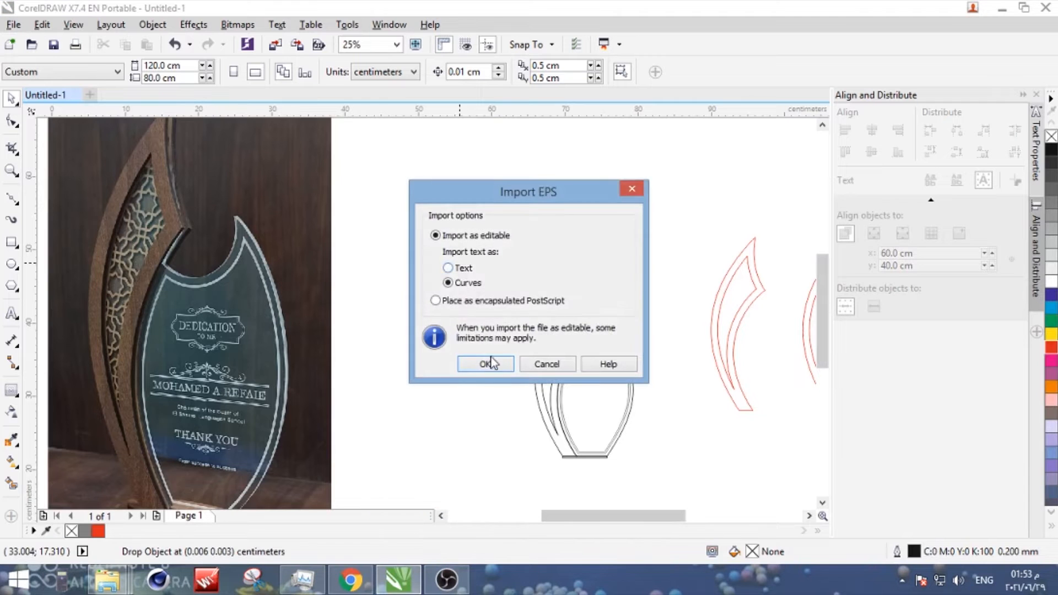
click(492, 363)
scroll(410, 298, down, 1)
scroll(451, 288, up, 2)
- Delete the surplus part of the imported pattern and place the star lattice curve above the traced trophy
click(515, 74)
click(561, 145)
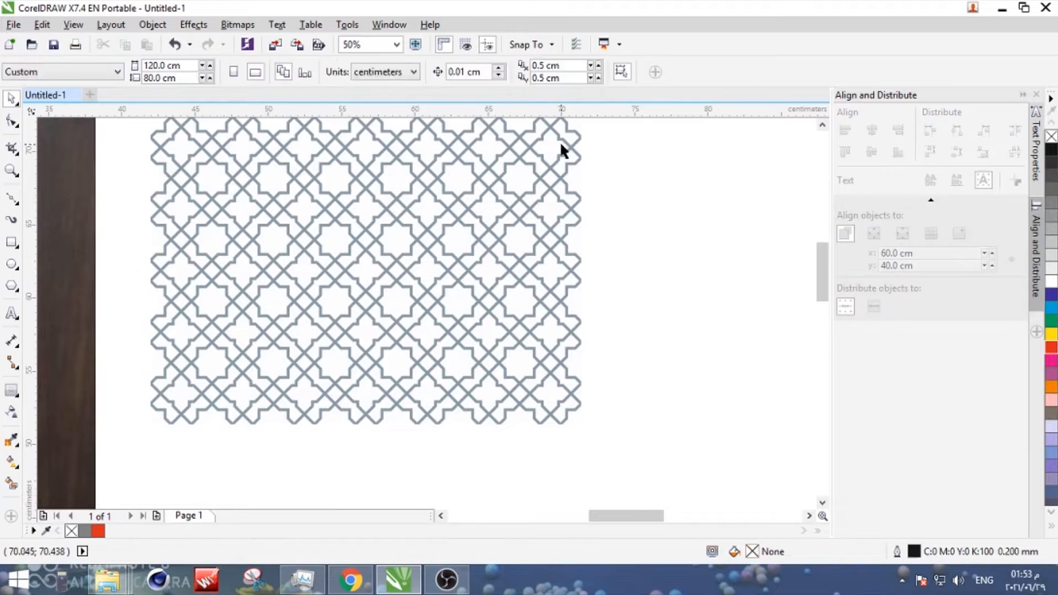
drag(548, 232, 543, 260)
scroll(543, 261, down, 1)
key(Delete)
drag(528, 215, 684, 197)
click(591, 406)
scroll(583, 243, down, 1)
click(583, 243)
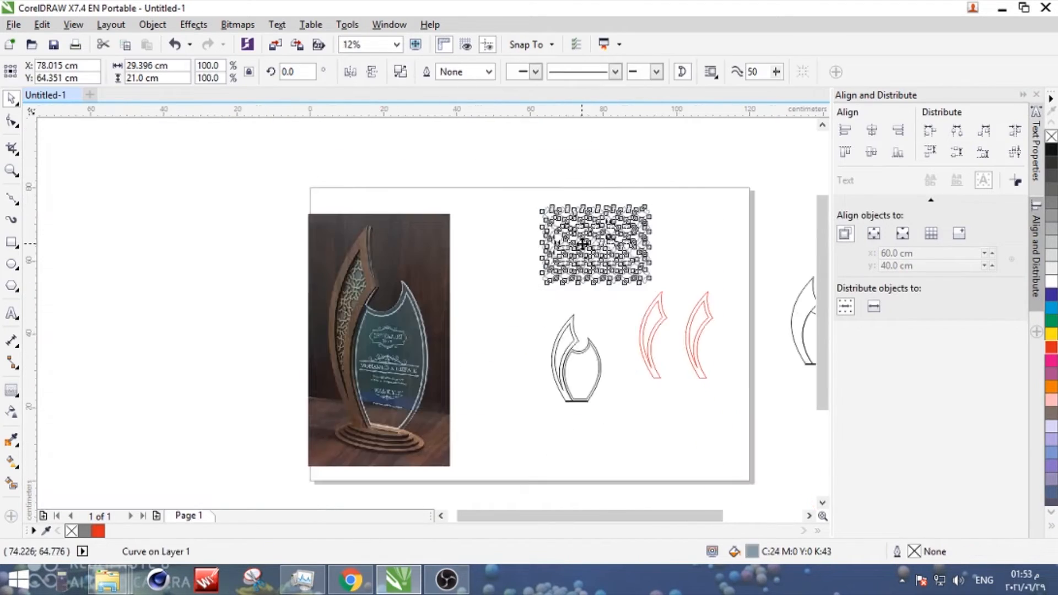
- Move the lattice over the first red crescent, rotate it to 270 degrees and scale it to 82.9%
drag(583, 243, 621, 333)
scroll(664, 330, up, 2)
click(642, 194)
click(649, 213)
drag(685, 233, 704, 239)
drag(785, 195, 683, 469)
click(722, 237)
click(672, 247)
drag(673, 244, 713, 237)
scroll(655, 220, up, 2)
click(590, 197)
key(Escape)
scroll(511, 233, down, 2)
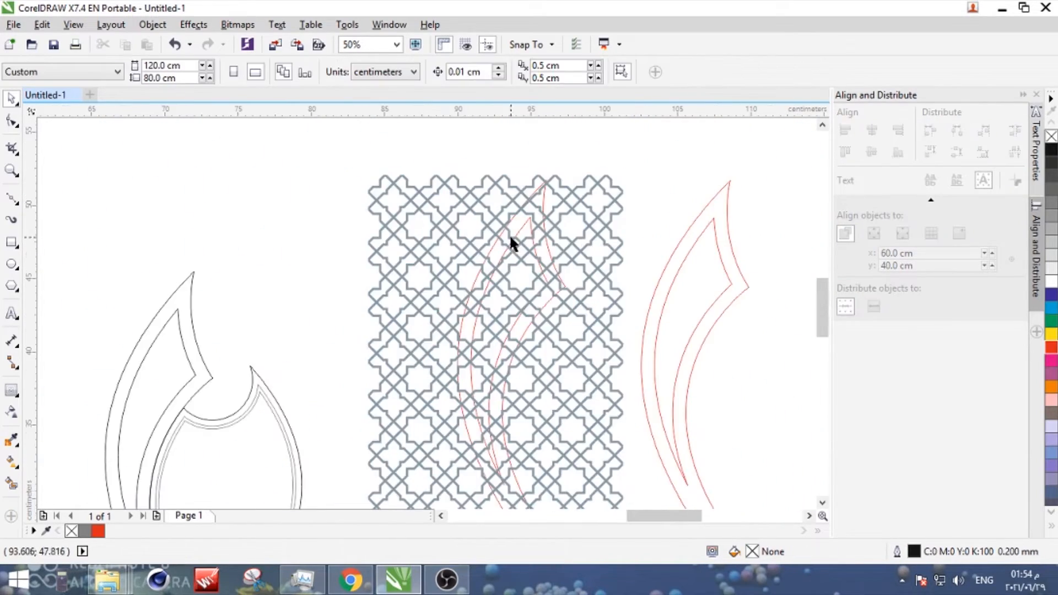
- Try to cut the lattice to the red crescent's inner opening and move the leftover lattice away from the page
click(512, 236)
scroll(534, 218, up, 2)
shift+click(534, 216)
click(464, 73)
key(Escape)
scroll(420, 267, down, 2)
drag(517, 242, 183, 157)
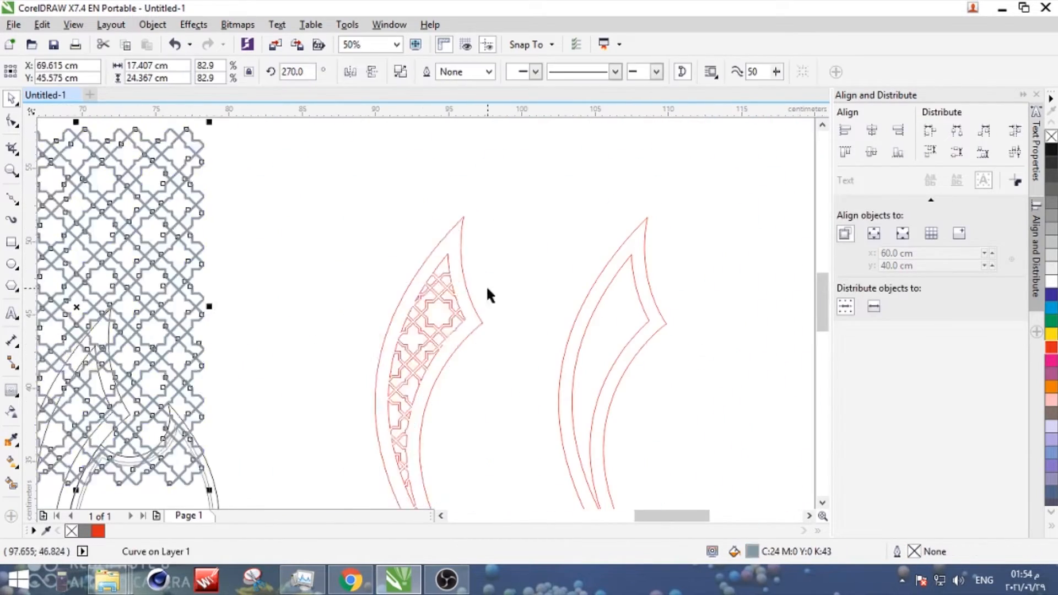
scroll(486, 287, down, 1)
drag(301, 261, 696, 434)
- Undo the cutting of the lattice to the crescent's opening and the move of the leftover lattice
scroll(469, 295, up, 2)
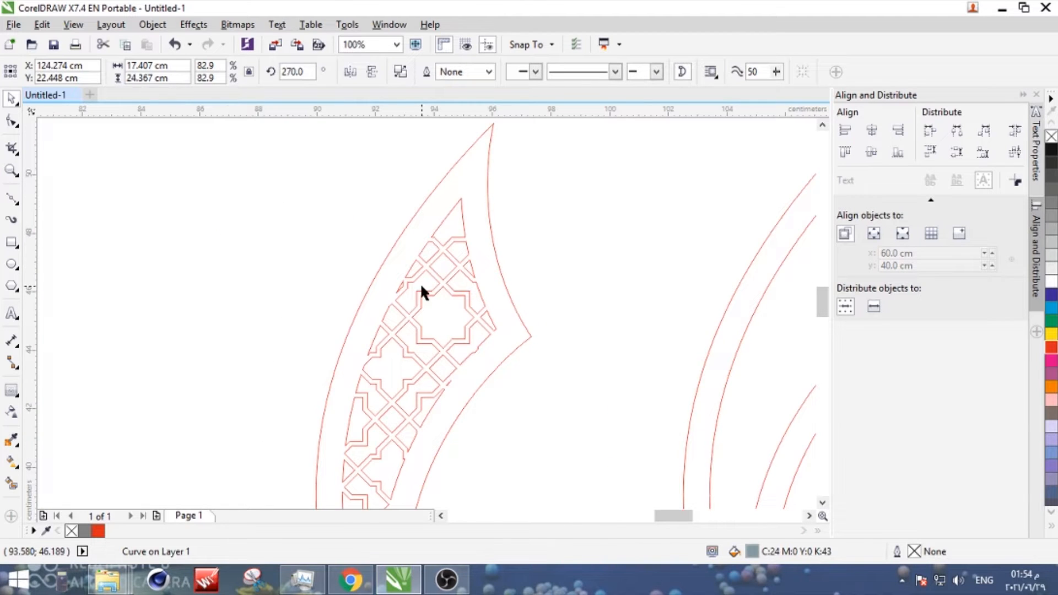
scroll(420, 283, down, 3)
scroll(440, 323, up, 2)
key(ctrl+z)
key(ctrl+z)
key(ctrl+z)
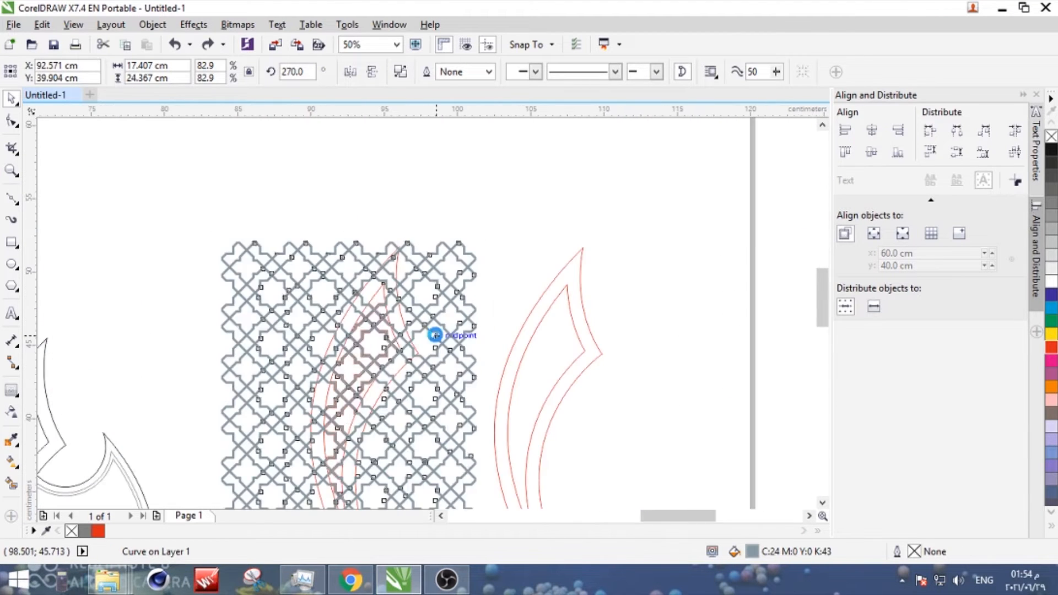
- Scale the lattice down to 65%, about 13.66 by 19.12 cm, and reposition it over the first red crescent
scroll(469, 256, down, 1)
scroll(430, 425, up, 2)
drag(90, 430, 144, 461)
scroll(139, 484, down, 3)
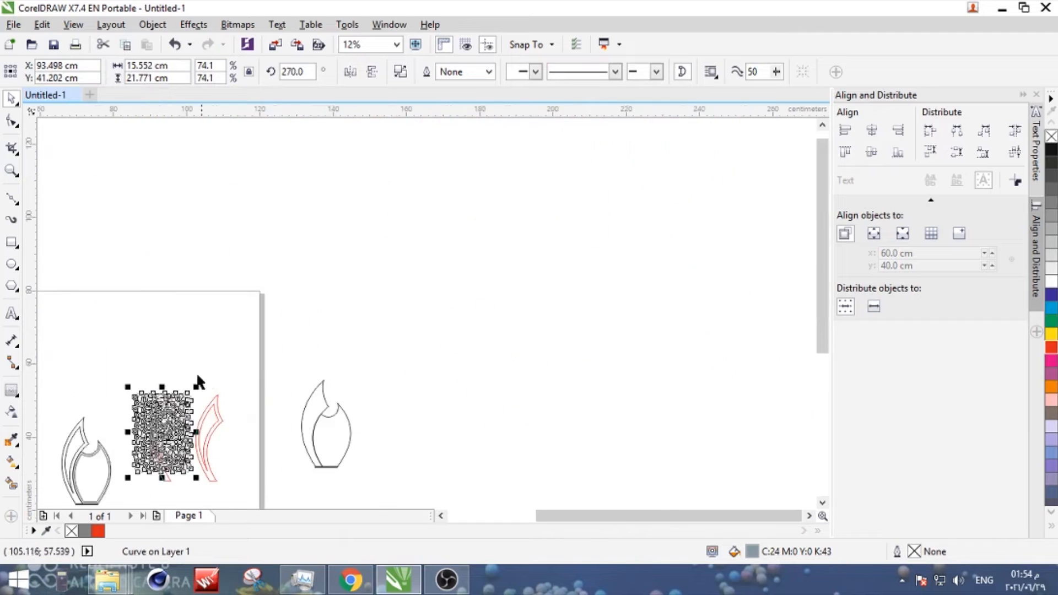
scroll(181, 407, up, 3)
drag(336, 209, 280, 243)
drag(197, 309, 210, 308)
scroll(249, 237, down, 2)
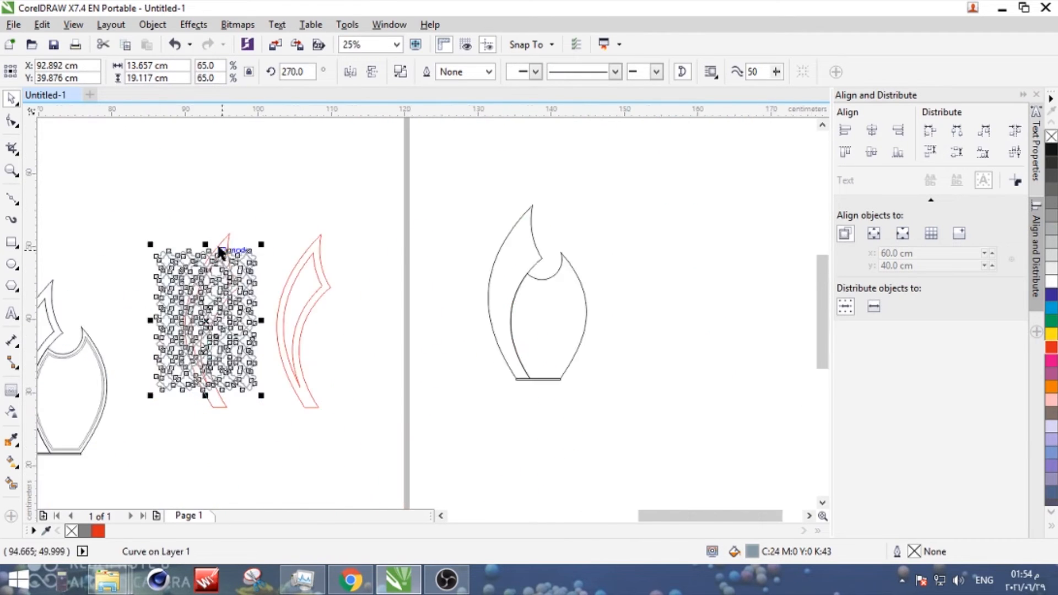
- Cut the reduced lattice to the first red crescent's inner opening and move the leftover lattice outside the page
scroll(220, 251, up, 4)
shift+click(237, 149)
click(450, 71)
click(412, 270)
key(ctrl+z)
scroll(410, 306, down, 4)
click(409, 308)
scroll(409, 308, down, 1)
drag(409, 307, 585, 167)
scroll(402, 337, up, 2)
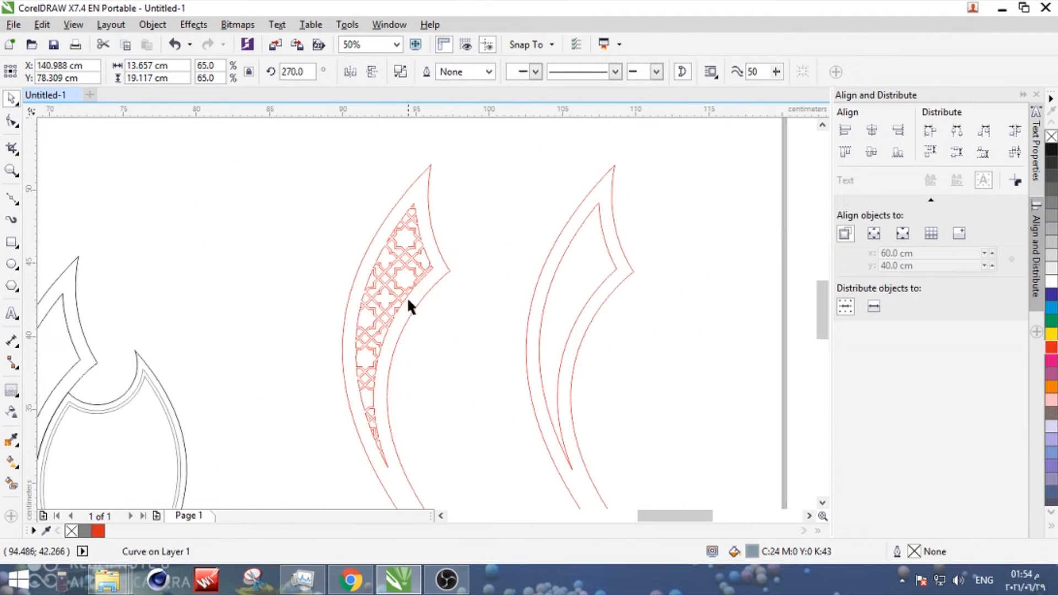
- Combine the lattice infill with the first red crescent into a single curve
click(488, 134)
click(406, 265)
shift+click(444, 267)
scroll(338, 318, down, 2)
drag(303, 250, 401, 413)
click(400, 71)
scroll(246, 331, down, 1)
scroll(142, 320, up, 2)
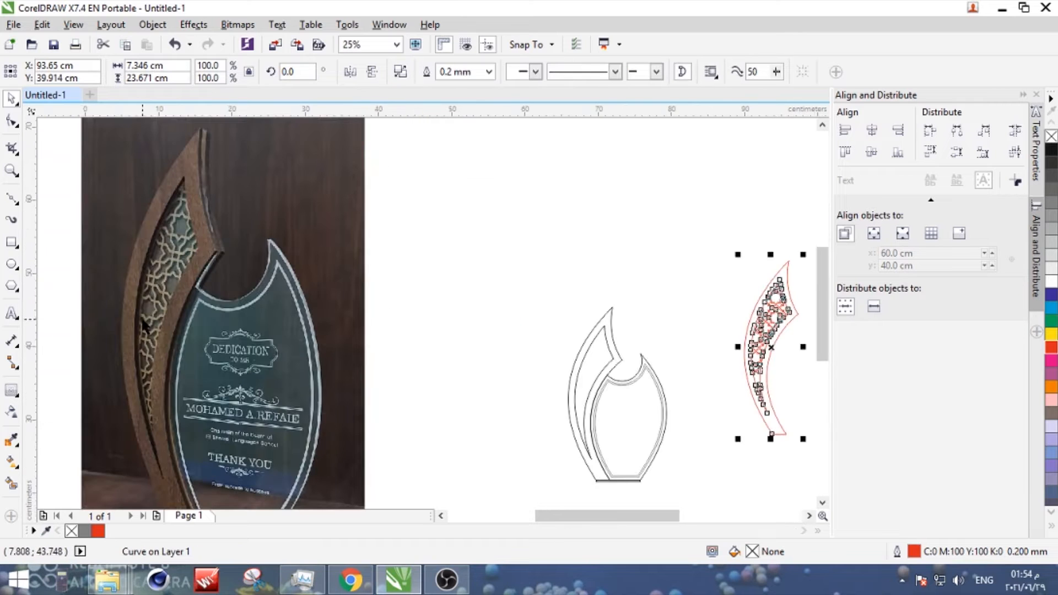
- Make horizontally mirrored copies of both red crescents and place them above the originals
scroll(532, 334, down, 1)
scroll(611, 339, up, 1)
scroll(490, 332, down, 1)
scroll(671, 351, up, 1)
drag(654, 214, 446, 498)
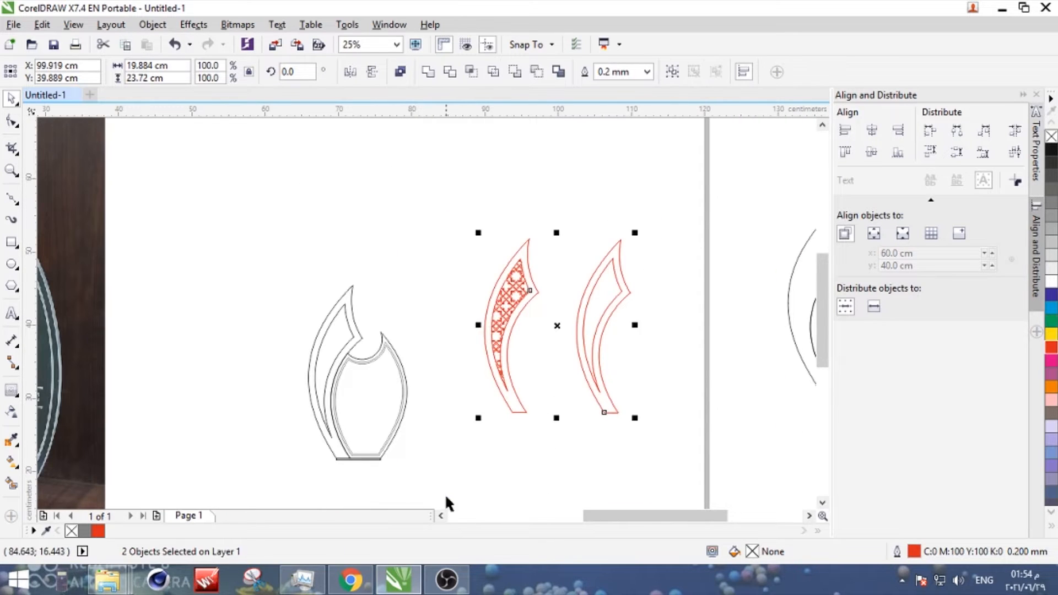
right_click(474, 296)
drag(637, 326, 582, 151)
click(528, 453)
scroll(528, 454, down, 1)
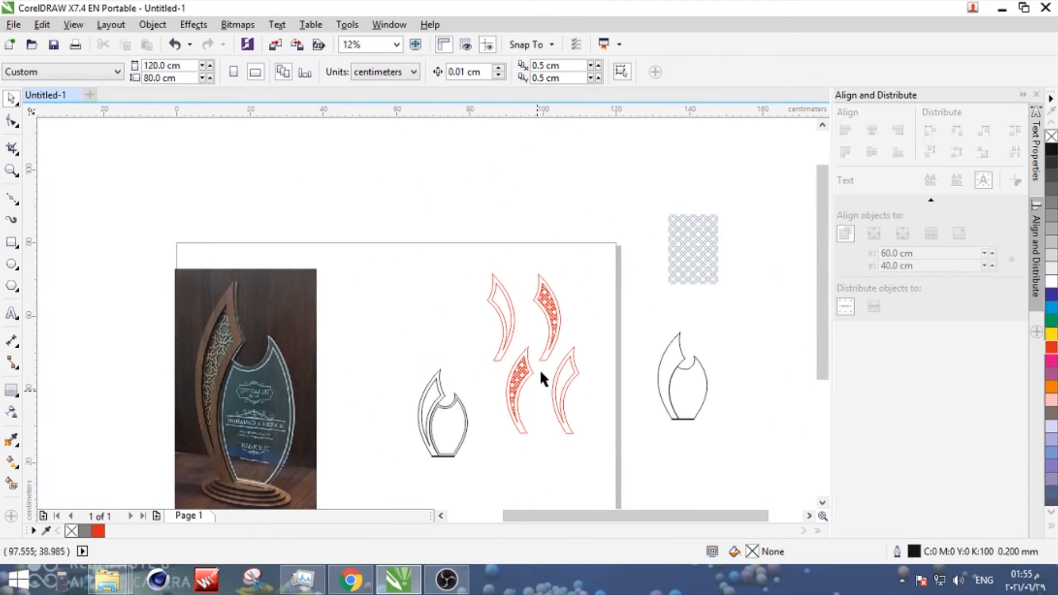
- Move the two plain red crescents close together and nest them above the black trophy outline
click(514, 332)
shift+click(574, 368)
drag(574, 368, 480, 288)
click(415, 260)
drag(415, 254, 447, 324)
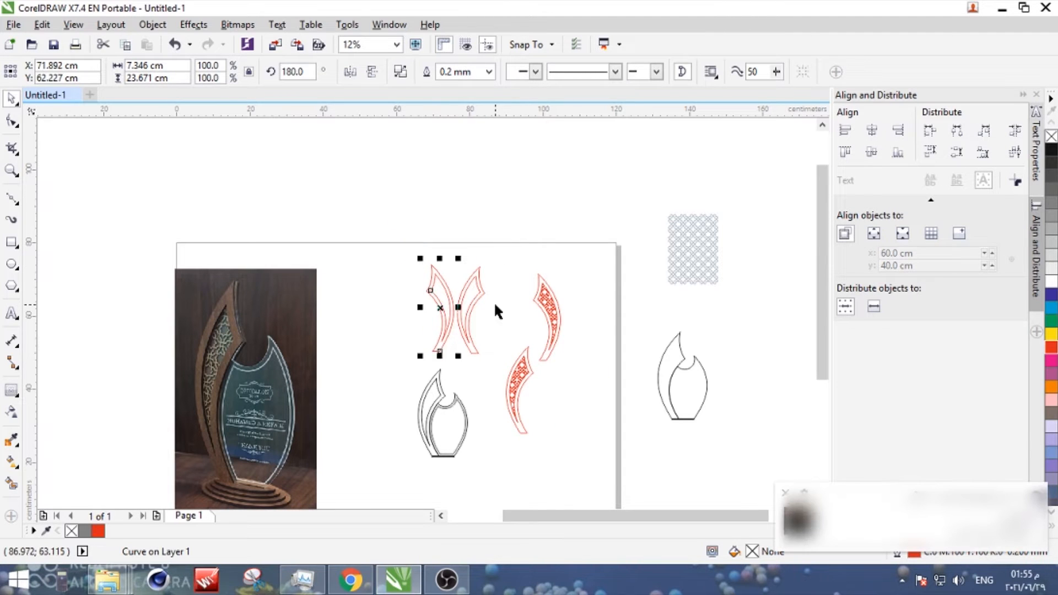
scroll(448, 317, up, 2)
drag(455, 394, 667, 342)
drag(553, 280, 590, 369)
scroll(549, 324, down, 2)
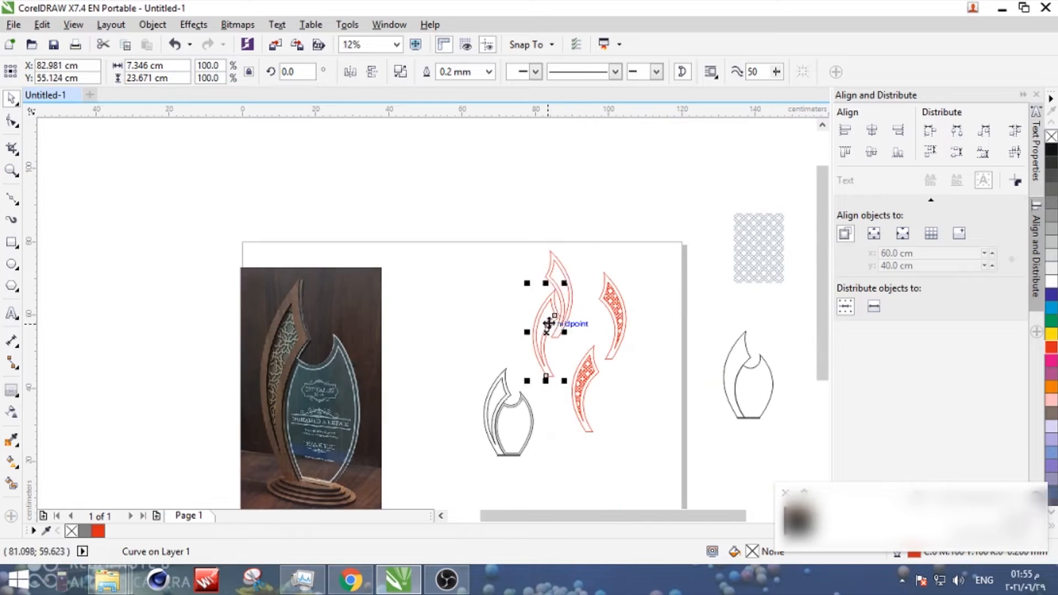
shift+click(570, 282)
drag(570, 283, 537, 268)
click(518, 465)
- Copy the black crescent frame and glass panel outlines beside the trophy drawing and weld the copies into one outline
scroll(518, 464, up, 2)
click(517, 427)
scroll(517, 332, down, 1)
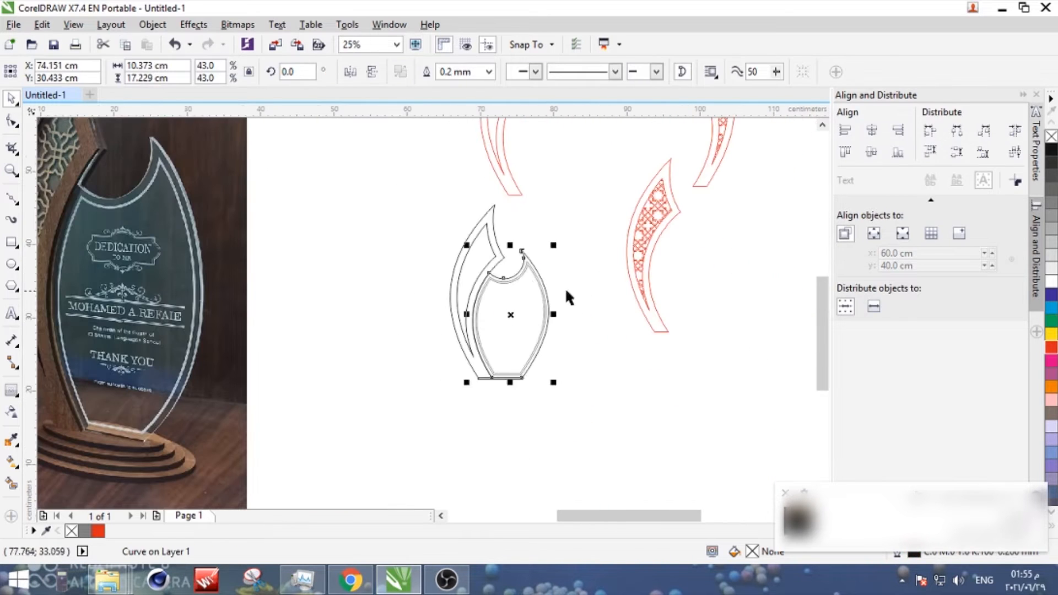
click(495, 244)
scroll(527, 284, down, 1)
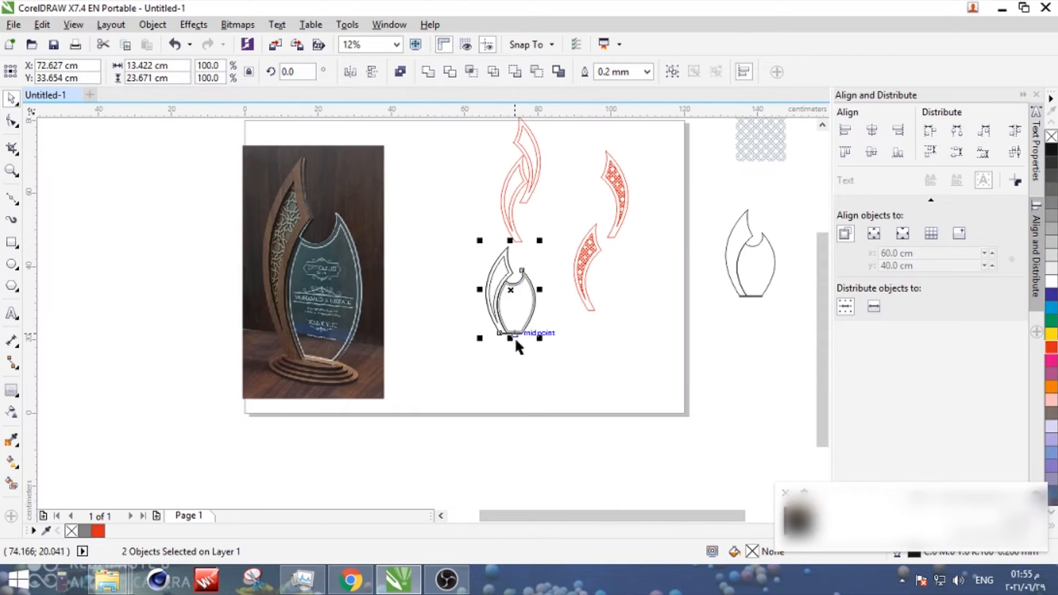
drag(507, 284, 569, 350)
right_click(569, 350)
scroll(583, 378, up, 2)
click(430, 73)
- Delete leftover seam pieces inside the welded outline, along the boundary between the crescent and the glass panel
click(12, 121)
scroll(427, 276, up, 1)
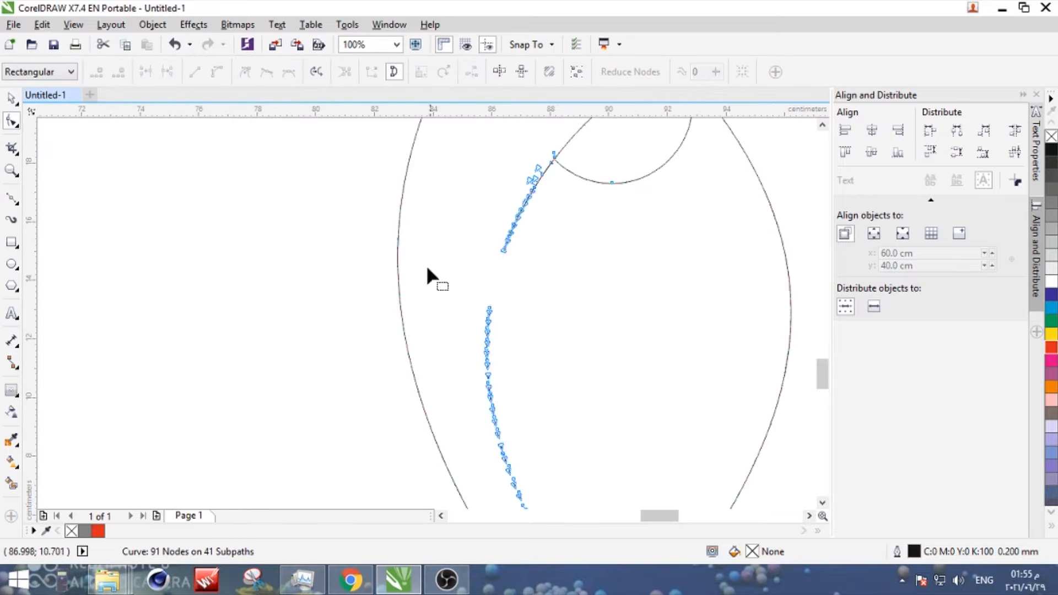
scroll(485, 199, up, 2)
scroll(485, 198, down, 1)
drag(435, 220, 565, 425)
scroll(566, 426, down, 2)
key(ctrl+z)
scroll(553, 289, up, 5)
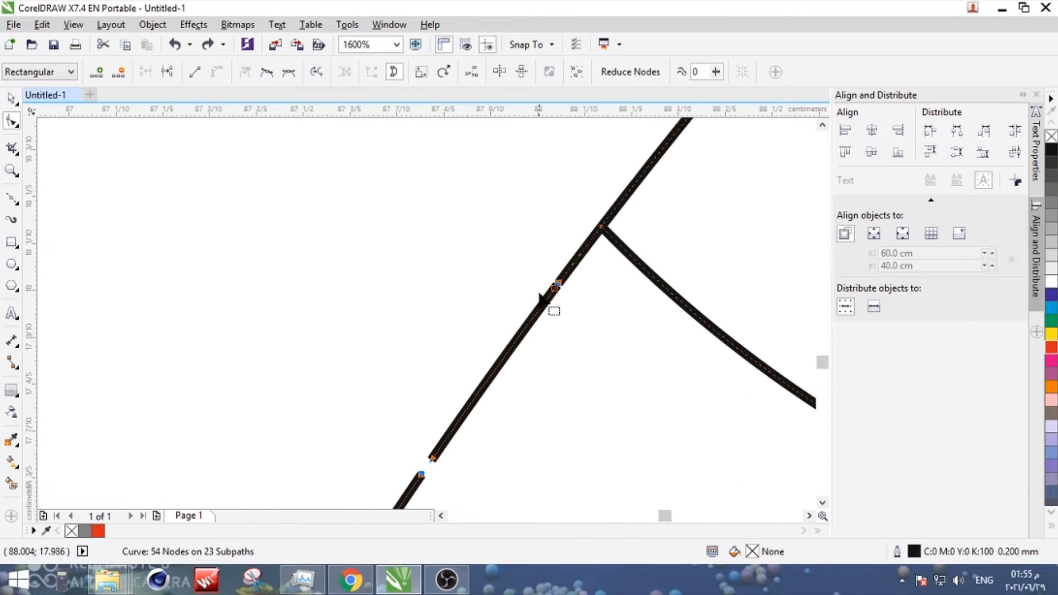
- Detach the seam from the junction of crescent and panel and join the outline's end nodes there
drag(602, 227, 521, 217)
key(ctrl+z)
double_click(586, 248)
scroll(589, 230, up, 3)
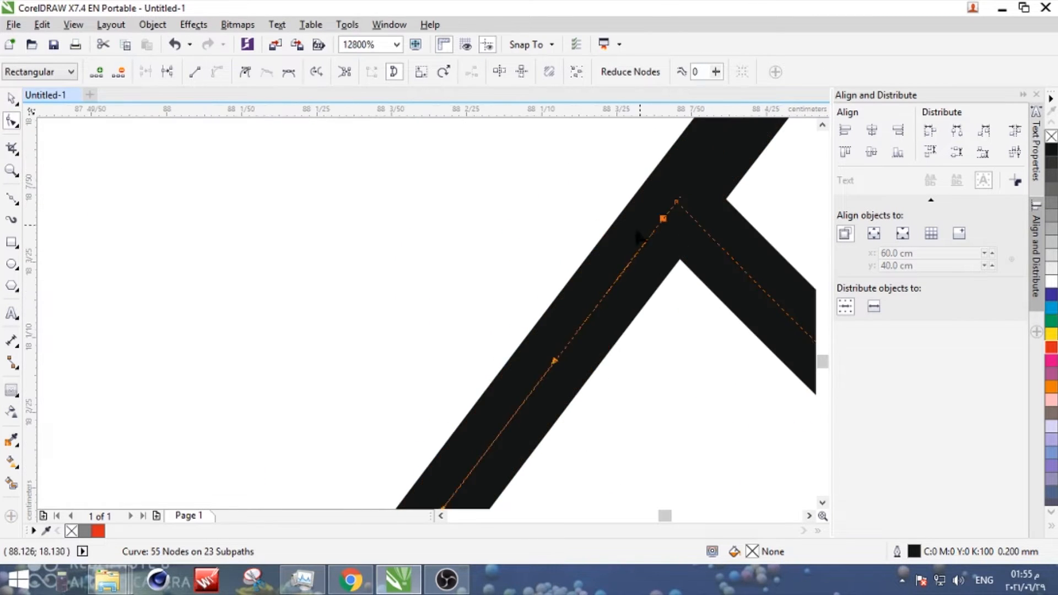
scroll(591, 201, down, 2)
click(584, 181)
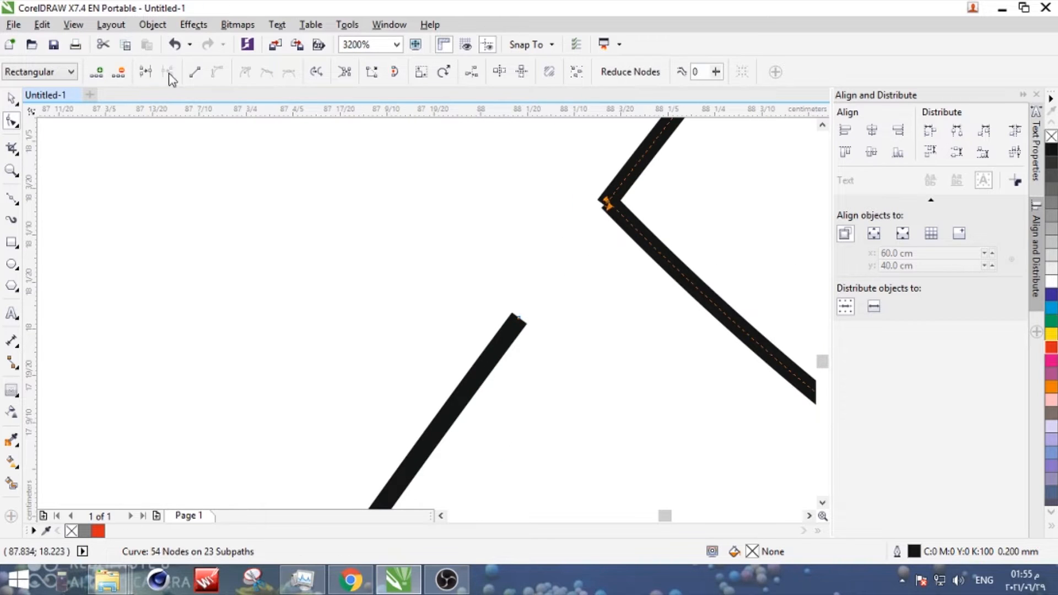
click(146, 72)
- Delete the remaining seam fragments down to the base of the welded outline
scroll(441, 231, down, 2)
scroll(325, 276, down, 2)
drag(353, 295, 242, 441)
key(Delete)
scroll(296, 198, down, 2)
key(Delete)
scroll(306, 419, up, 3)
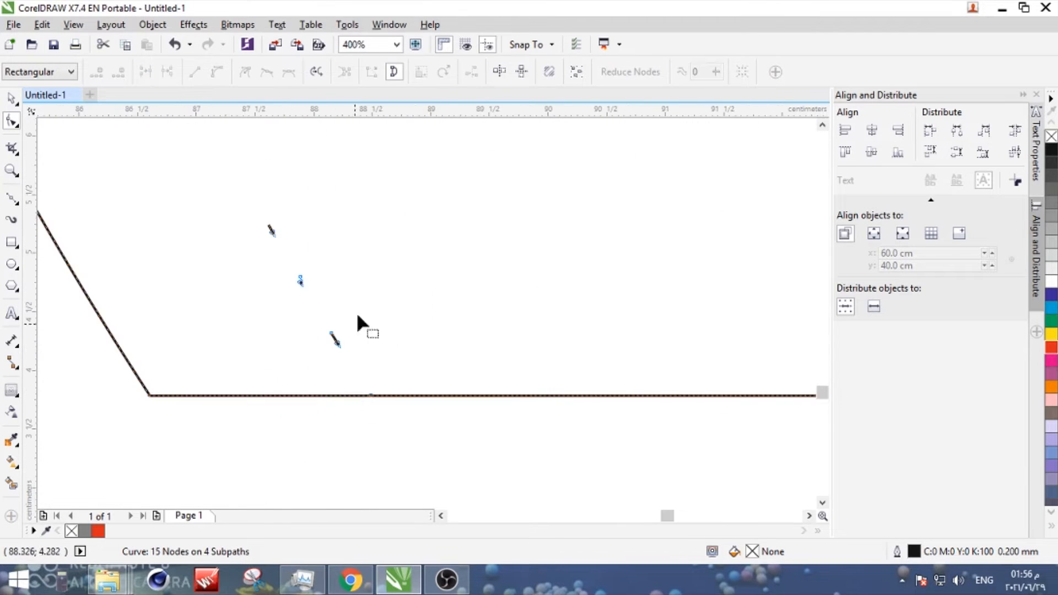
scroll(206, 177, down, 4)
- Place a copy of the thin base rectangle directly under the welded outline's bottom edge, aligned with its corners
click(205, 165)
scroll(205, 165, up, 2)
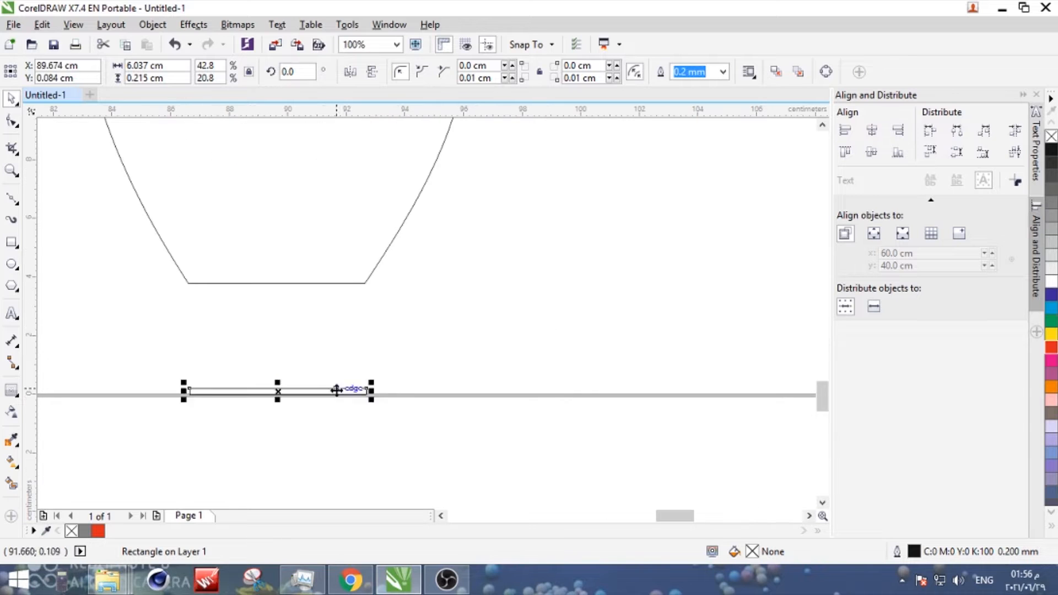
scroll(368, 292, up, 2)
drag(367, 288, 362, 256)
click(350, 398)
scroll(350, 397, down, 3)
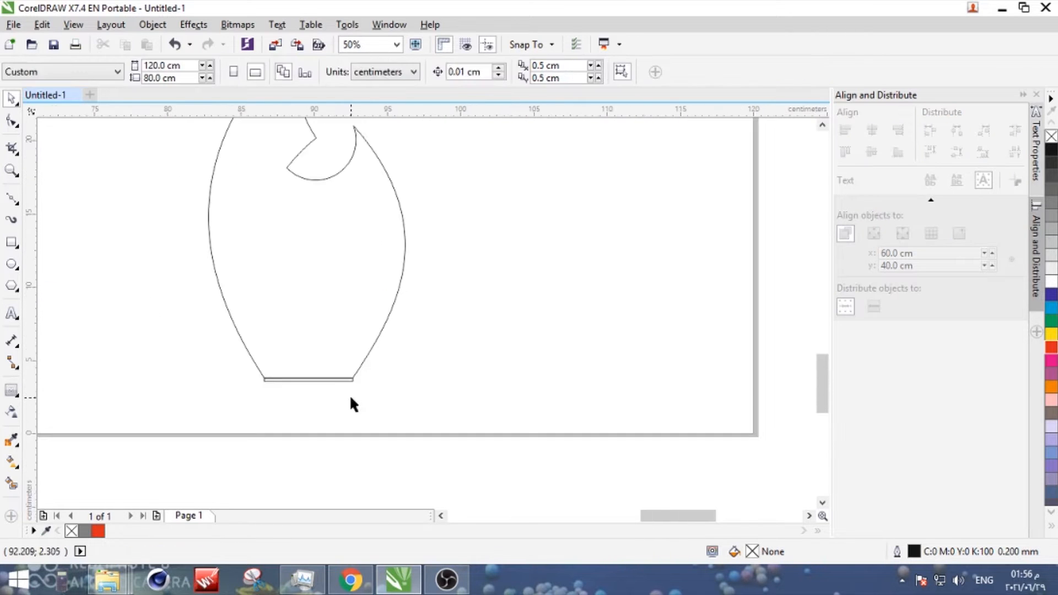
- Set a spare copy of the thin base rectangle aside and weld the other one to the bottom of the outline
drag(373, 395, 590, 290)
click(427, 71)
scroll(326, 353, down, 3)
scroll(326, 353, up, 5)
key(ctrl+z)
click(312, 388)
scroll(312, 387, down, 2)
click(342, 387)
shift+click(359, 375)
click(401, 70)
key(ctrl+z)
click(427, 72)
click(389, 270)
scroll(388, 273, down, 2)
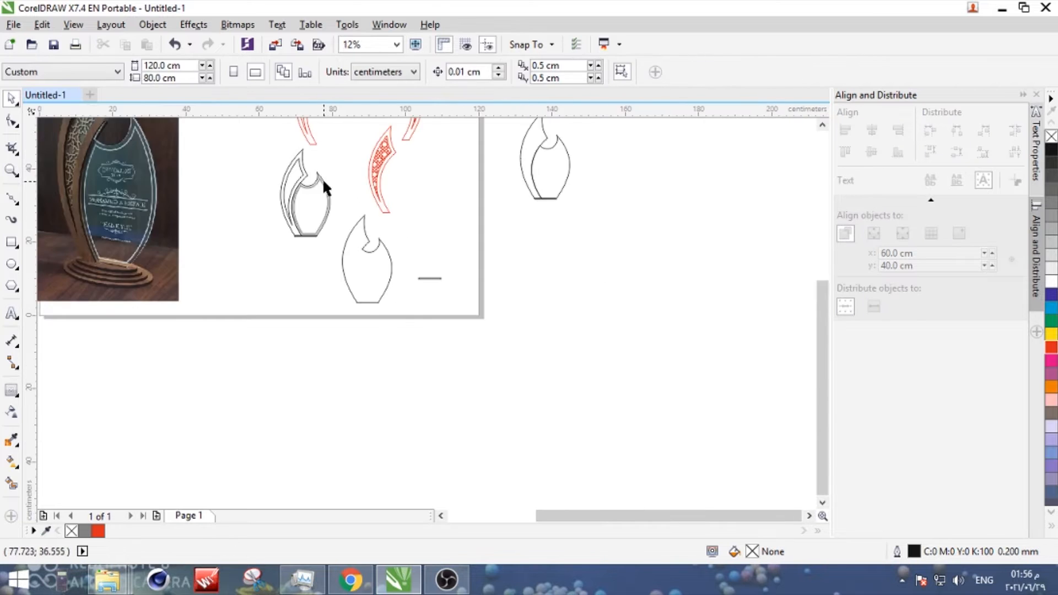
- Copy the bordered glass panel from the trophy drawing and fit it onto the new welded outline
scroll(323, 179, up, 1)
click(323, 181)
drag(256, 316, 256, 316)
drag(334, 202, 369, 308)
drag(345, 269, 435, 296)
click(417, 429)
scroll(391, 424, up, 2)
drag(469, 425, 285, 452)
key(Escape)
scroll(366, 408, down, 4)
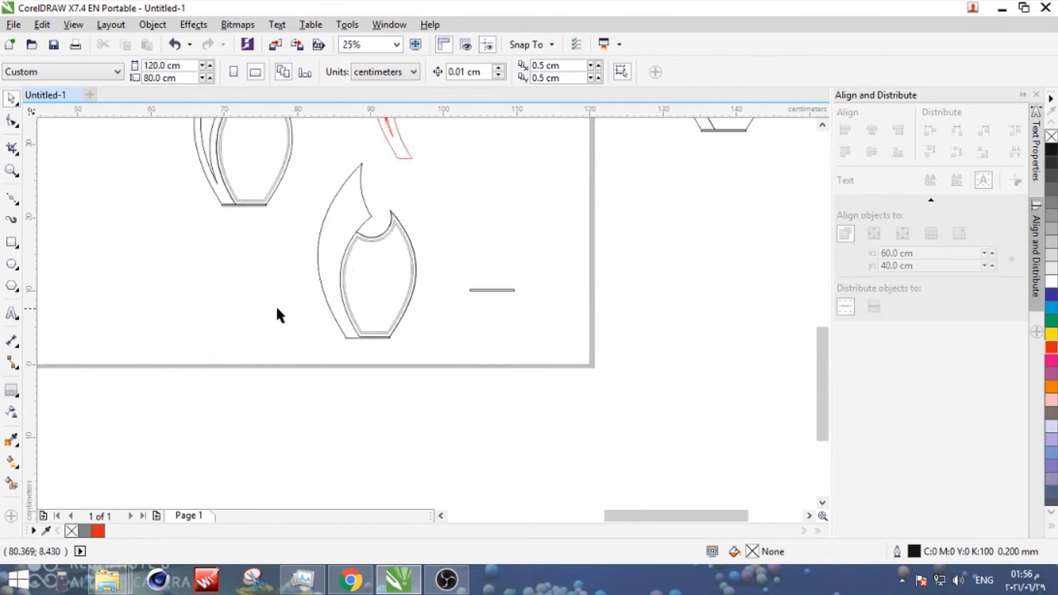
- Draw a base ellipse about 13.97 by 5.5 cm and position it centred under the trophy drawing
scroll(189, 417, up, 1)
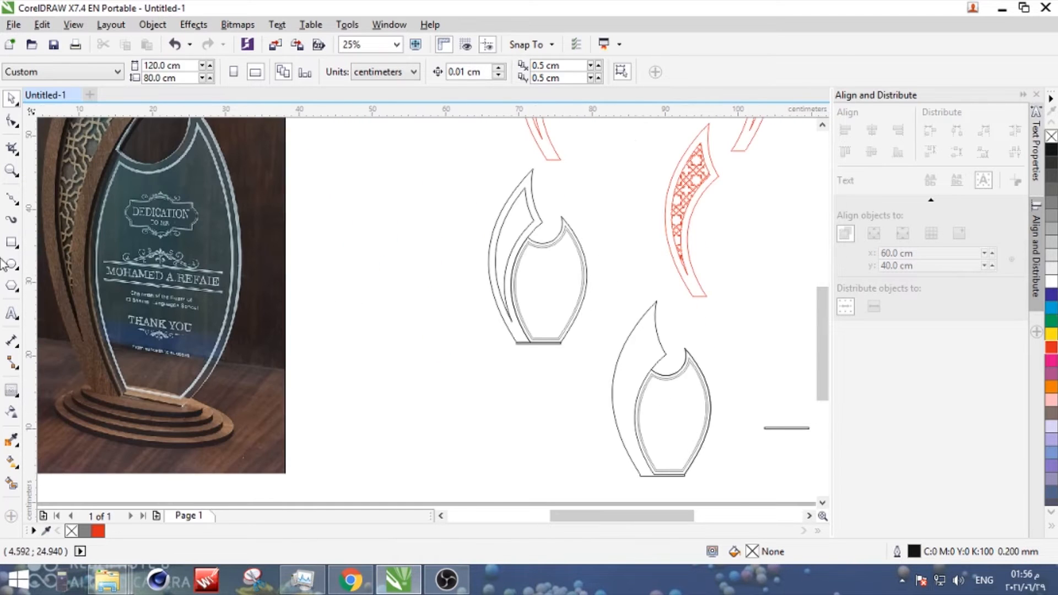
key(F7)
drag(316, 399, 478, 451)
drag(409, 439, 418, 439)
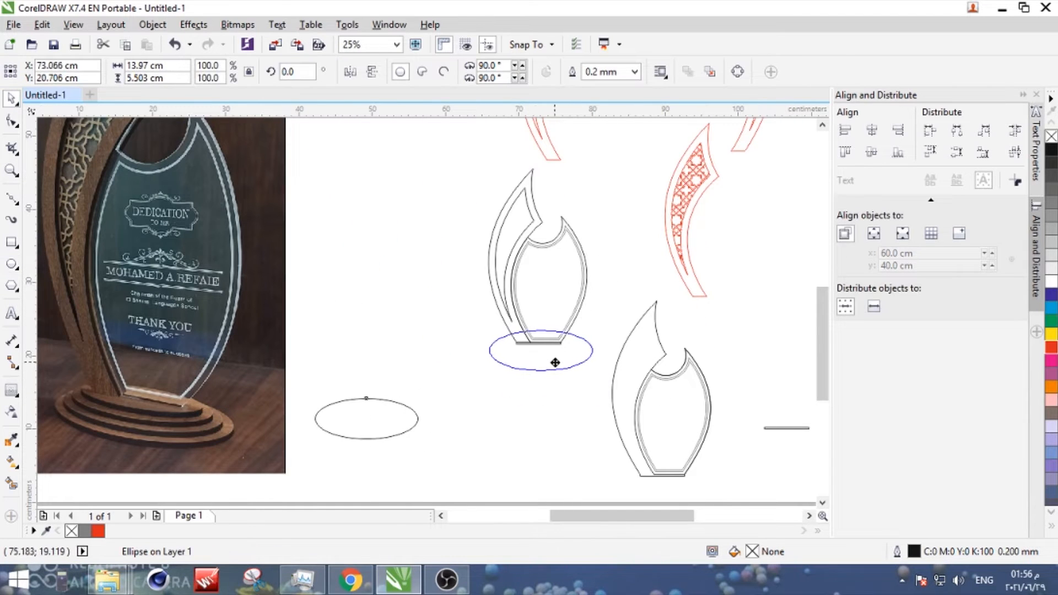
drag(465, 160, 601, 355)
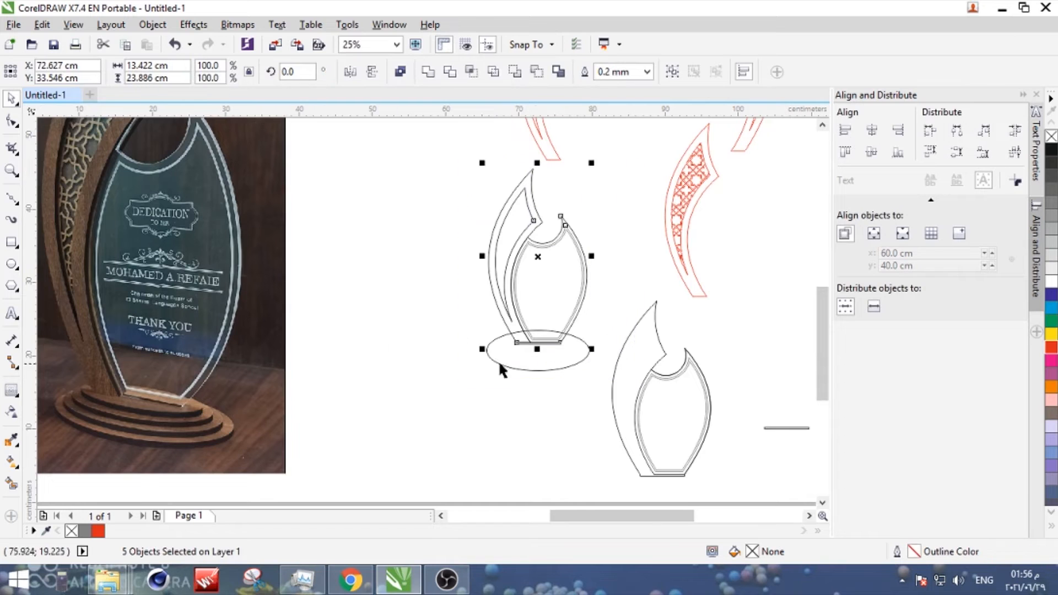
- Set the base ellipse's width to 14 cm, clear of the trophy, and stretch its height to about 6.38 cm
click(488, 351)
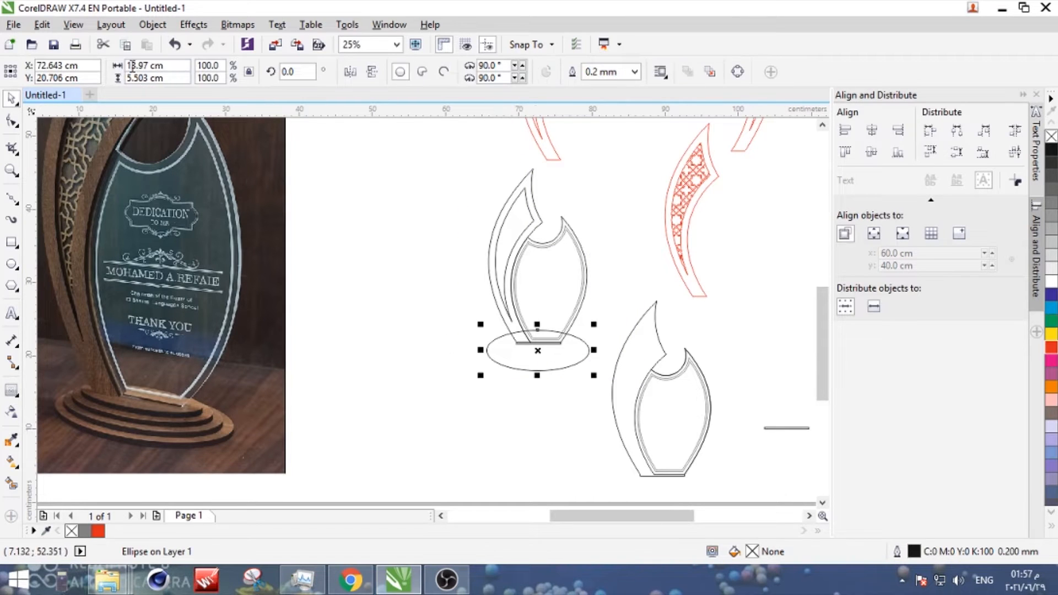
scroll(435, 412, up, 2)
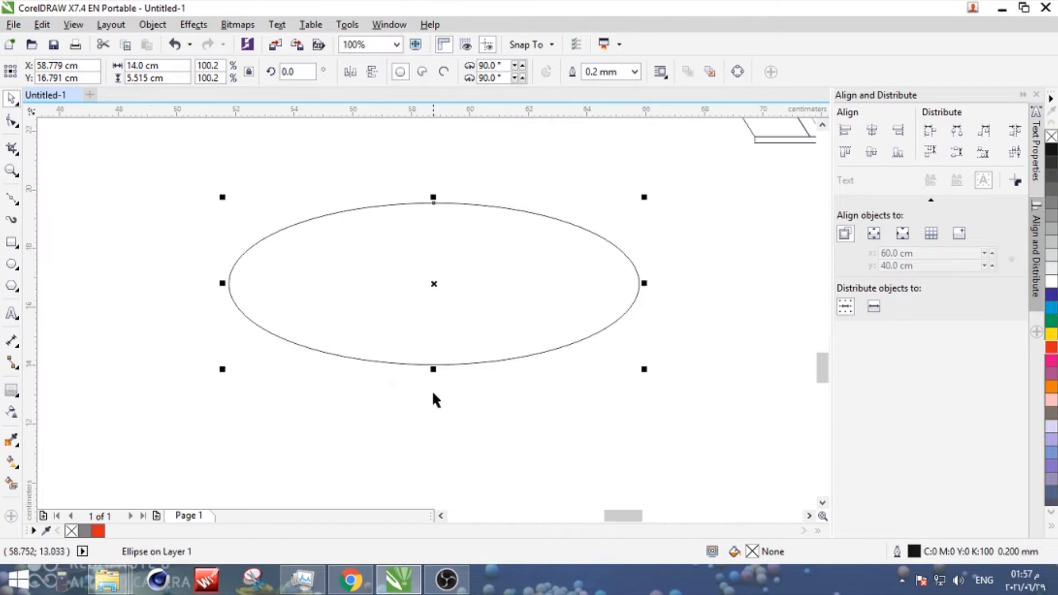
drag(433, 369, 434, 395)
scroll(389, 370, down, 2)
- Add an inside contour of 3 steps with a 0.5 cm offset to the base ellipse
click(12, 391)
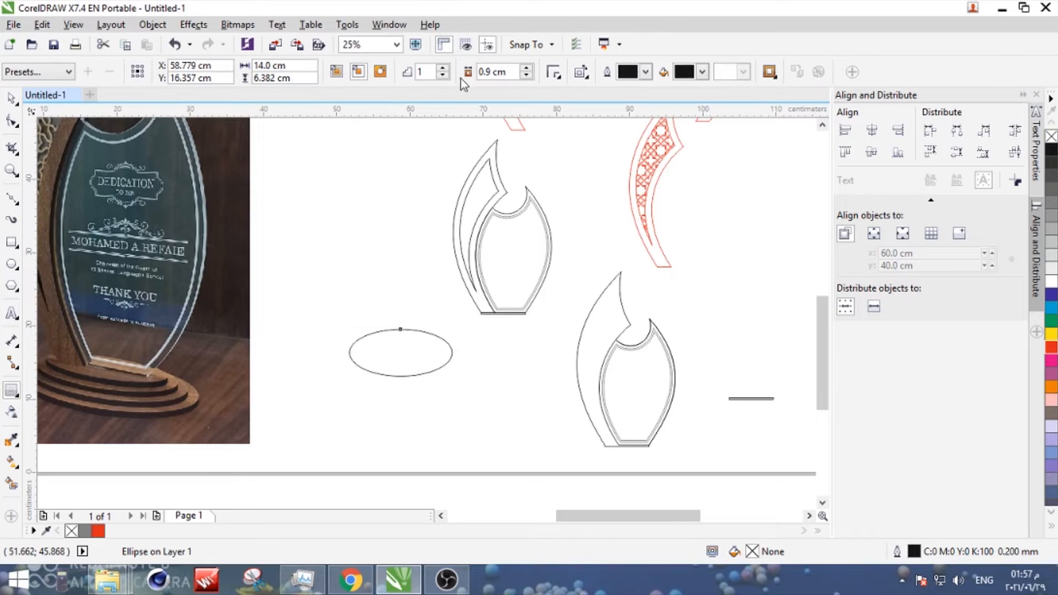
double_click(494, 71)
text(0.5)
key(Return)
click(443, 68)
scroll(460, 358, up, 2)
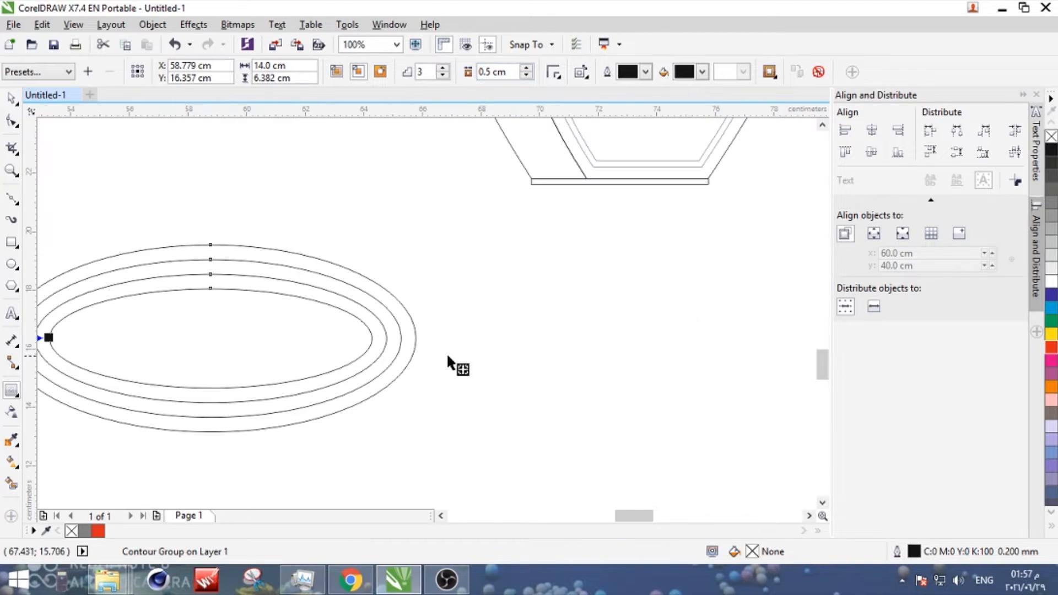
key(space)
- Move the contoured ellipse below the trophy drawing and break the contour apart into separate, ungrouped ellipses
scroll(383, 292, down, 2)
scroll(380, 303, up, 1)
drag(383, 303, 496, 348)
key(ctrl+k)
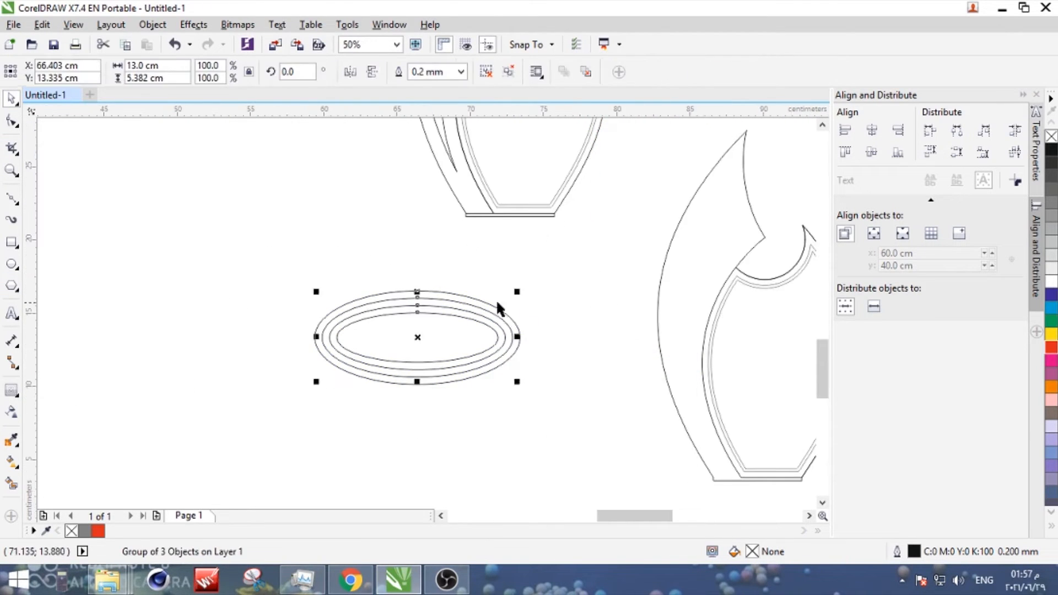
click(515, 69)
click(540, 260)
click(513, 333)
- Split the nested ellipses into base layers: keep the 14/13 cm pair and set out the 13/12/11 cm set, 12/11 cm pair and 11 cm ellipse
drag(537, 264, 249, 409)
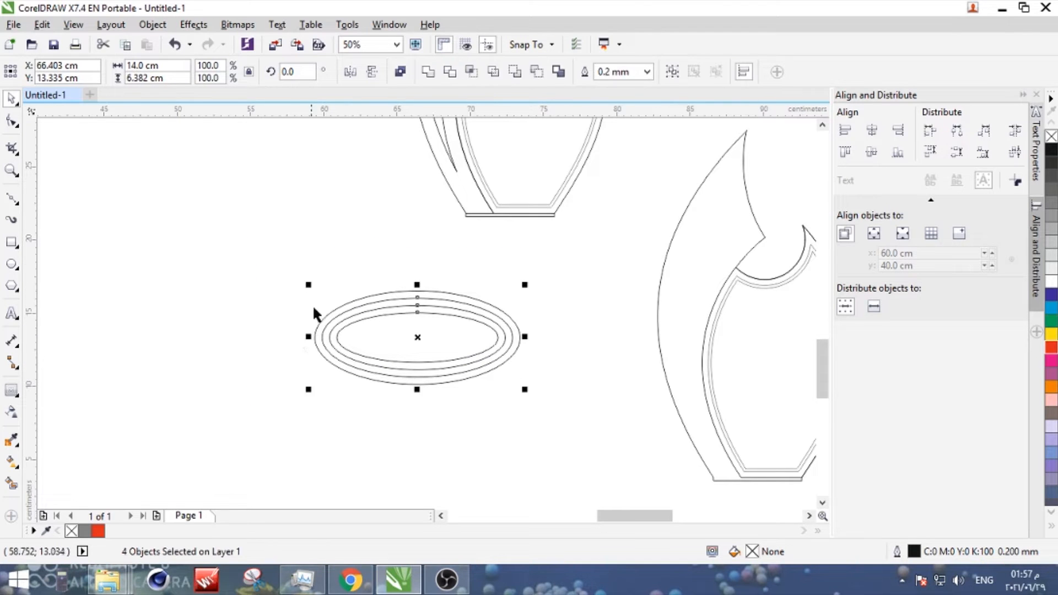
drag(310, 256, 518, 408)
drag(499, 334, 269, 241)
right_click(269, 241)
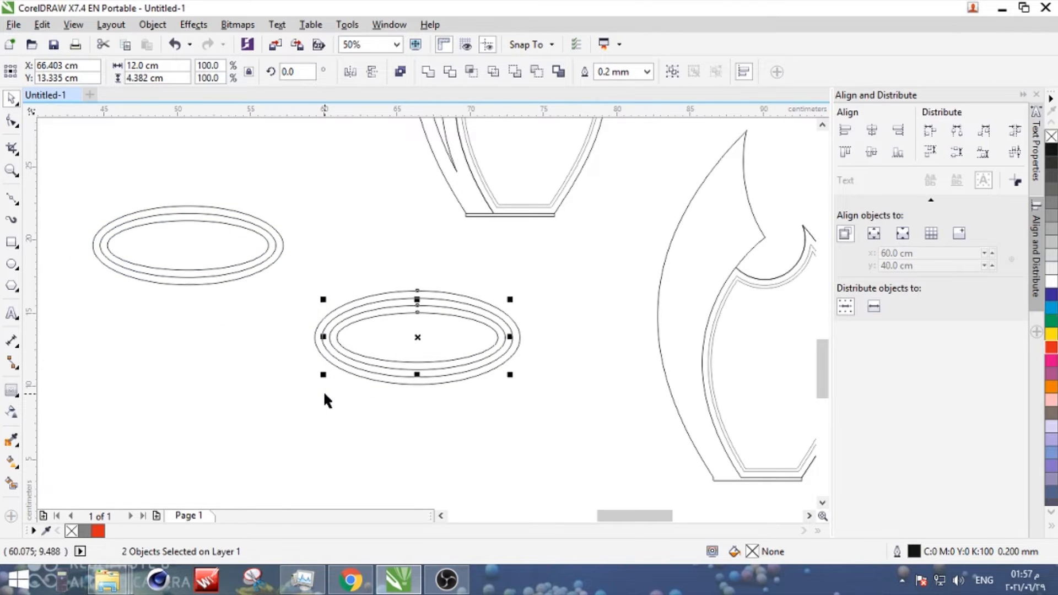
drag(181, 378, 141, 364)
click(485, 326)
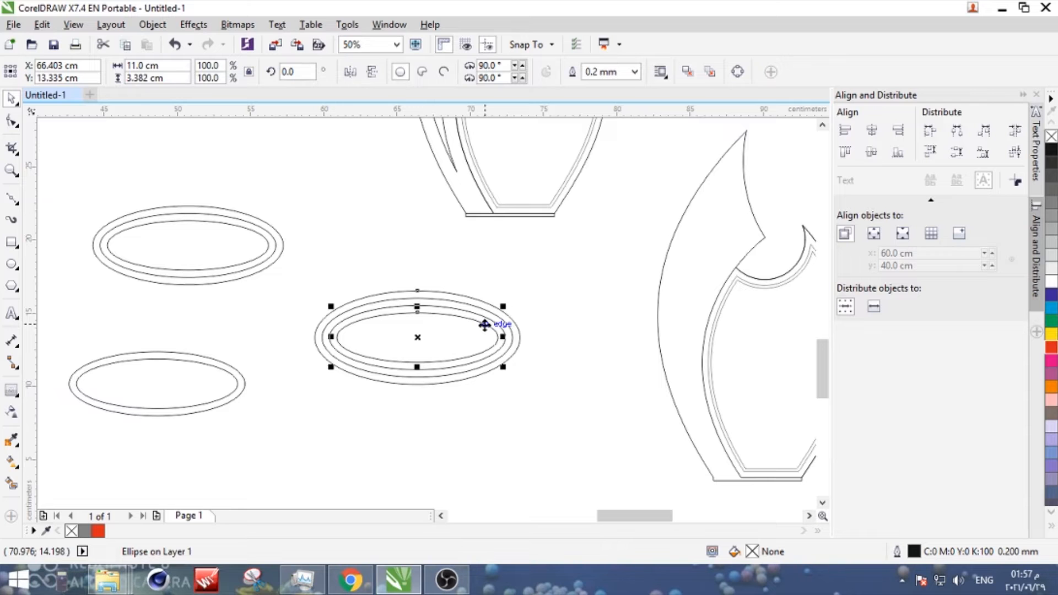
drag(431, 436, 418, 433)
- Delete the innermost ellipse of the three-ring layer and give the inner ellipses of the two largest layers blue outlines
click(399, 309)
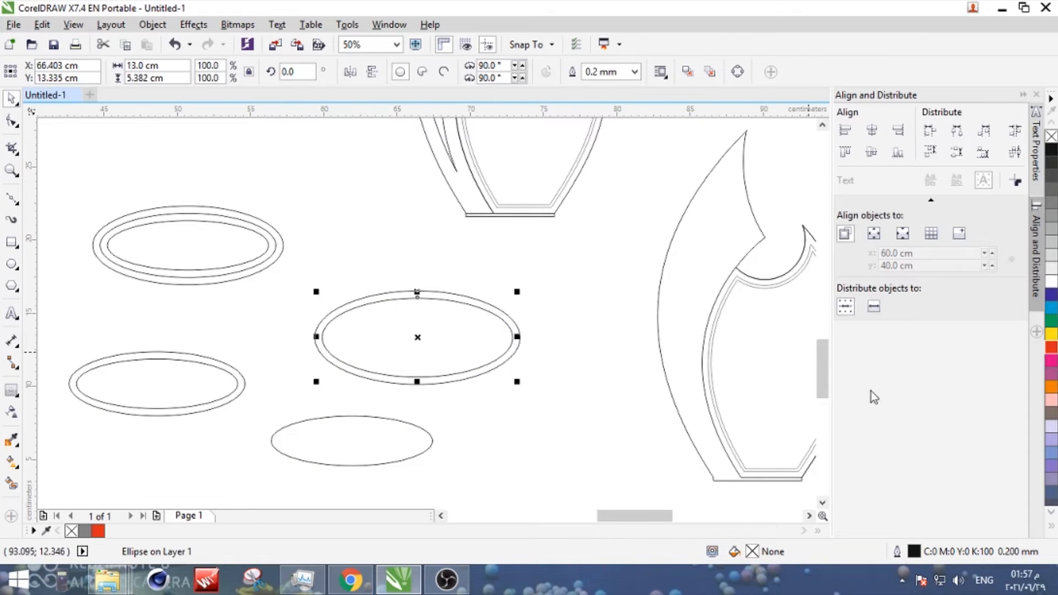
right_click(1053, 312)
click(172, 210)
click(248, 229)
key(Delete)
click(260, 227)
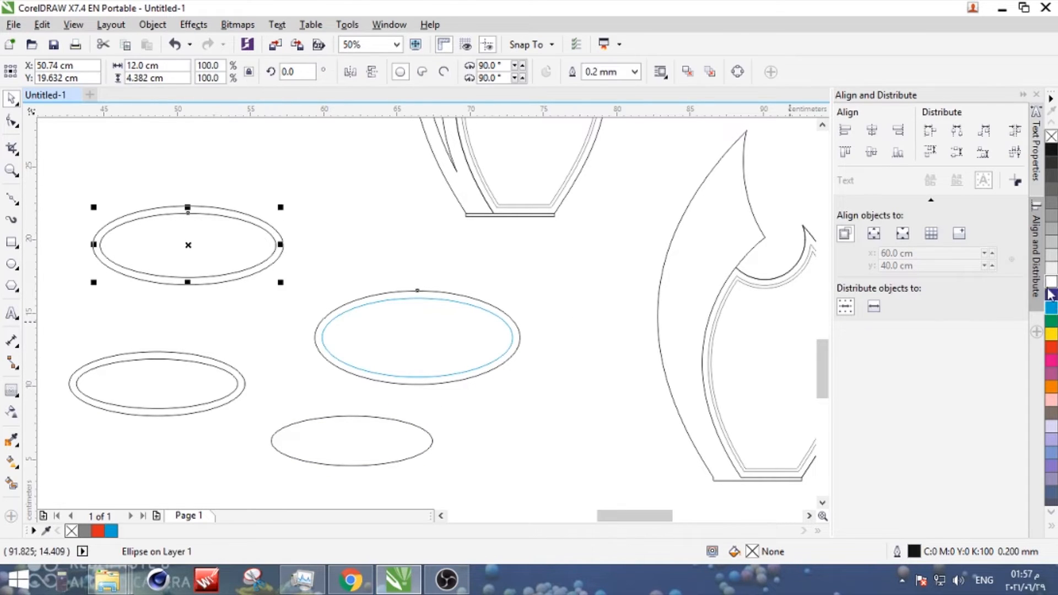
right_click(1052, 308)
- Give the outer ellipses of the two largest base layers red outlines
drag(52, 185, 296, 342)
click(283, 283)
right_click(1052, 347)
click(601, 311)
click(546, 300)
right_click(1052, 348)
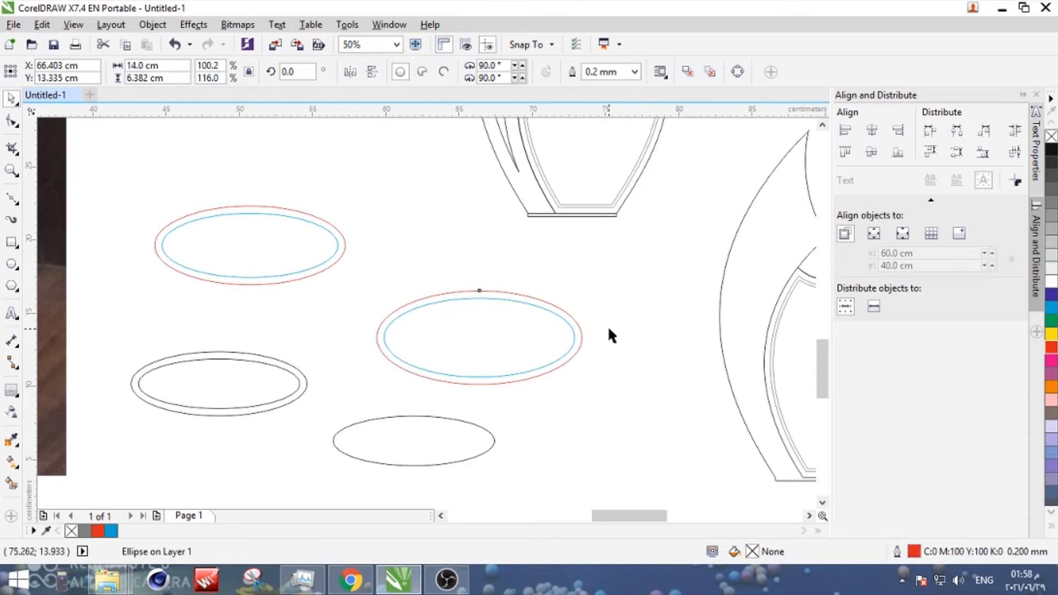
click(608, 326)
- Outline the 12 cm layer's inner ellipse in blue and its outer one in red, and make the single smallest ellipse red
click(276, 367)
right_click(1053, 308)
click(302, 368)
click(295, 369)
right_click(1052, 349)
click(376, 476)
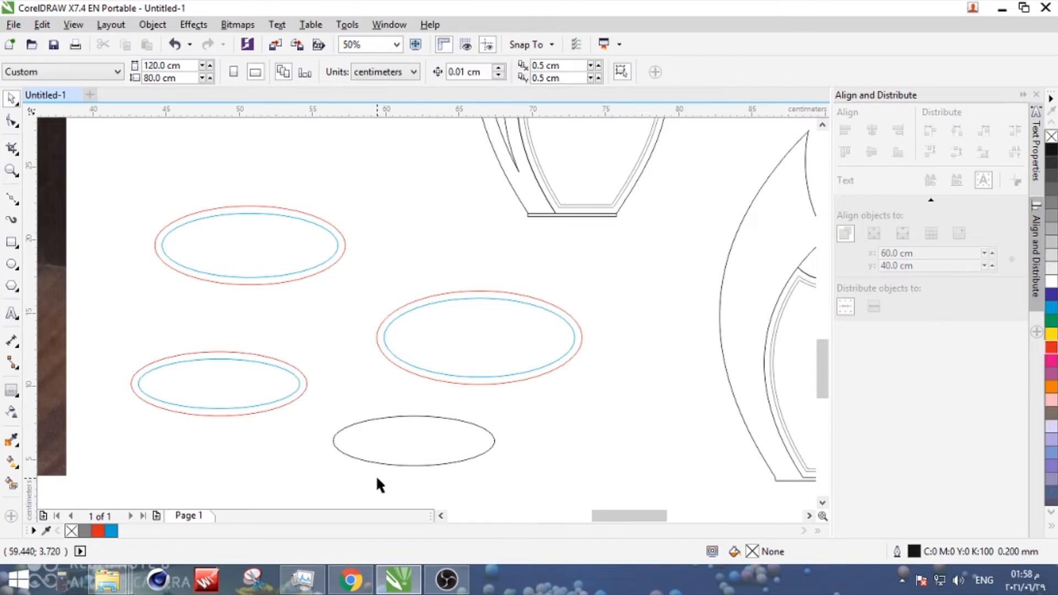
drag(375, 463, 354, 451)
right_click(1053, 348)
click(332, 345)
- Set the two lower corner radii of the spare thin rectangle to 0
scroll(332, 346, down, 2)
scroll(396, 362, up, 2)
click(631, 349)
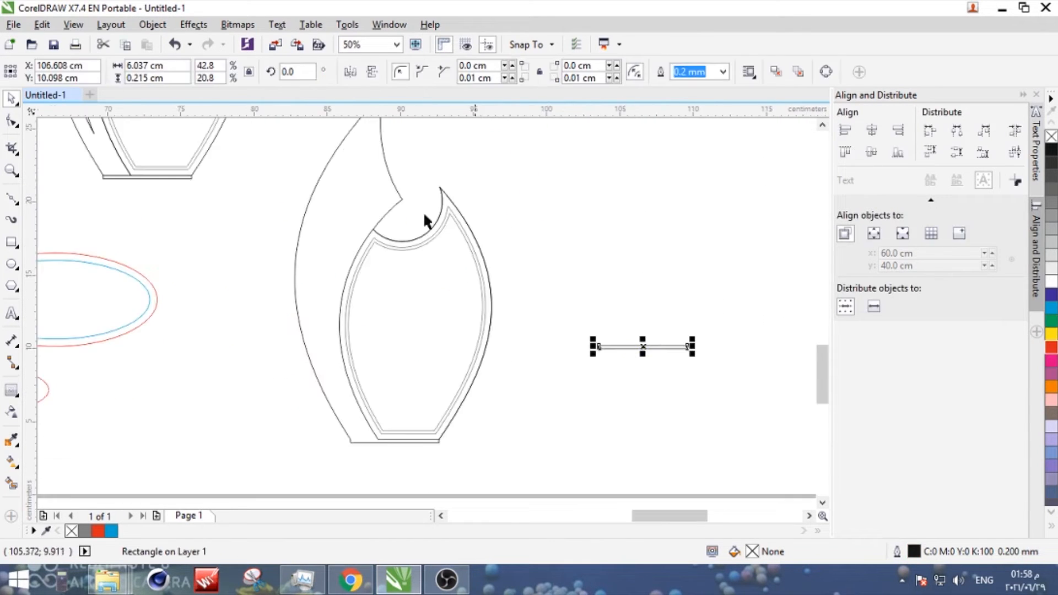
double_click(466, 78)
text(0)
double_click(570, 77)
text(0)
key(Return)
- Center the thin slot rectangle horizontally and vertically on the smallest base ellipse
scroll(264, 172, down, 2)
shift+click(189, 229)
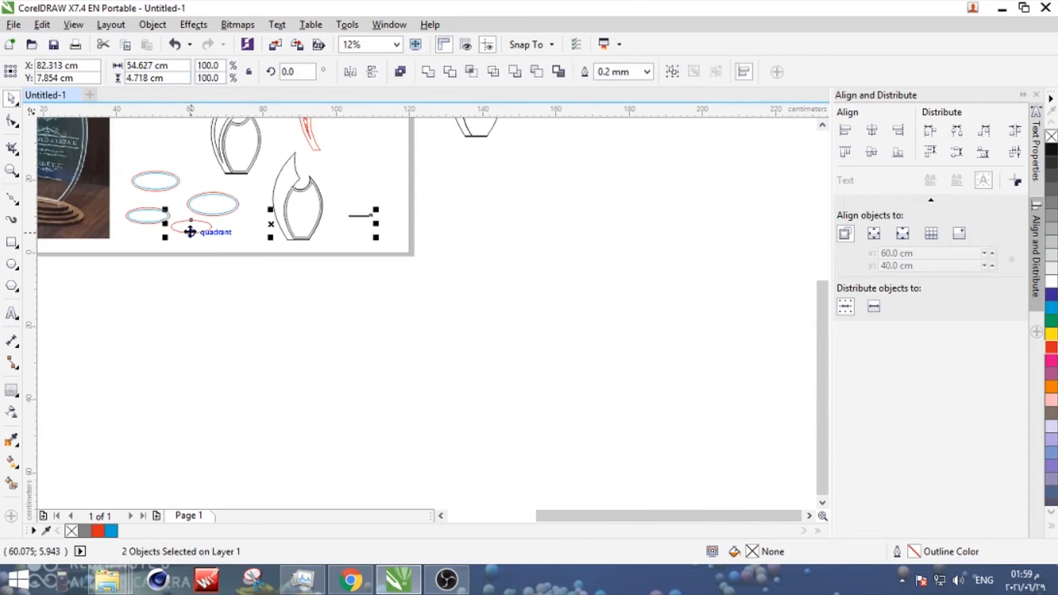
key(c)
key(e)
scroll(188, 229, up, 3)
click(390, 210)
shift+click(393, 208)
key(ctrl+z)
drag(503, 330, 258, 138)
scroll(258, 139, down, 1)
- Duplicate the slot rectangle and center the copy on the 12 cm base layer's ellipses
key(KP_Add)
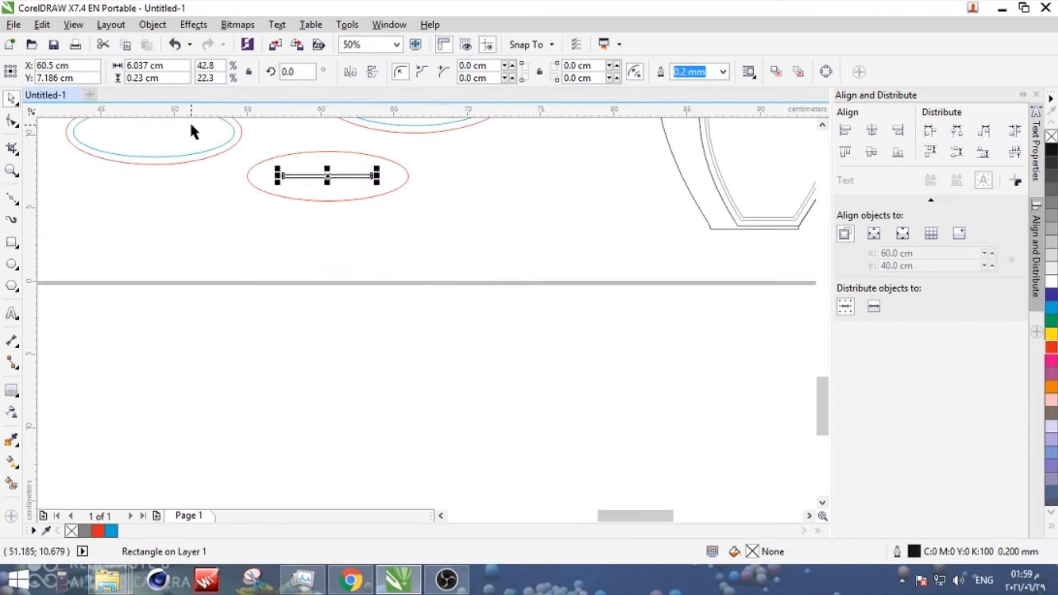
shift+click(187, 157)
key(c)
key(e)
click(173, 225)
scroll(173, 225, down, 1)
scroll(177, 211, up, 1)
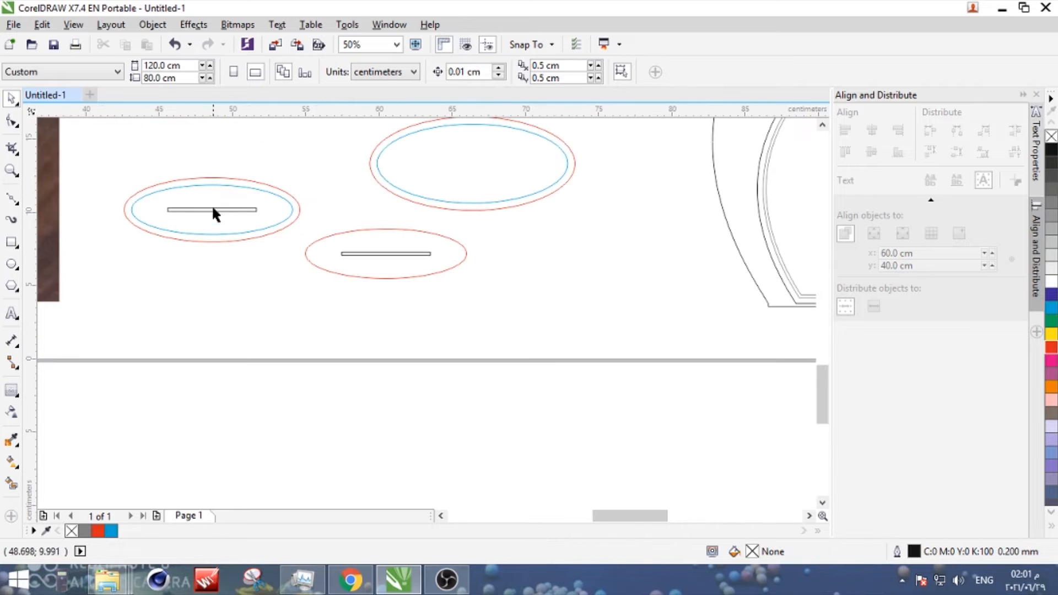
- Adjust the slot rectangles' height and combine each slot with its layer's red outer ellipse
click(211, 208)
double_click(136, 78)
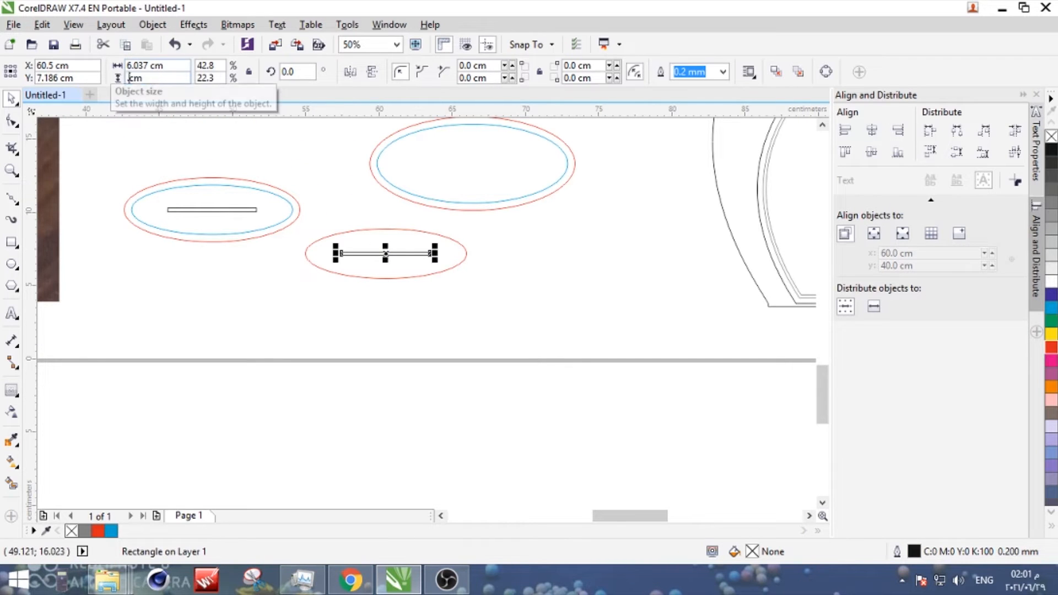
shift+click(283, 192)
click(399, 71)
drag(460, 243, 333, 271)
shift+click(330, 271)
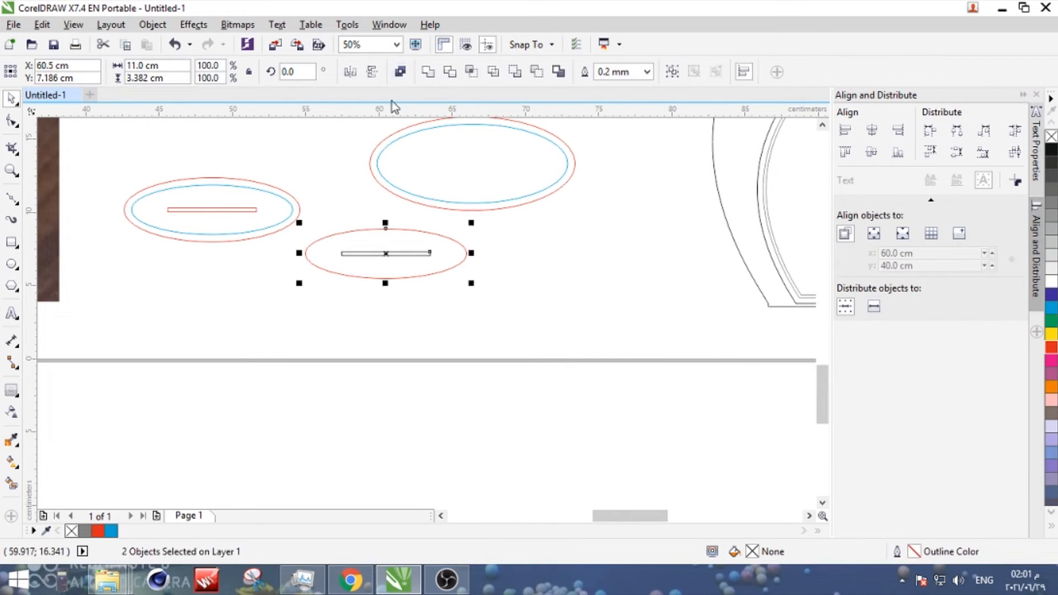
click(399, 72)
click(324, 295)
- Save the drawing as Untitled-1.cdr in the products\droo3\29-6-2021 folder
scroll(326, 274, down, 2)
scroll(174, 124, down, 1)
scroll(174, 125, up, 3)
key(ctrl+s)
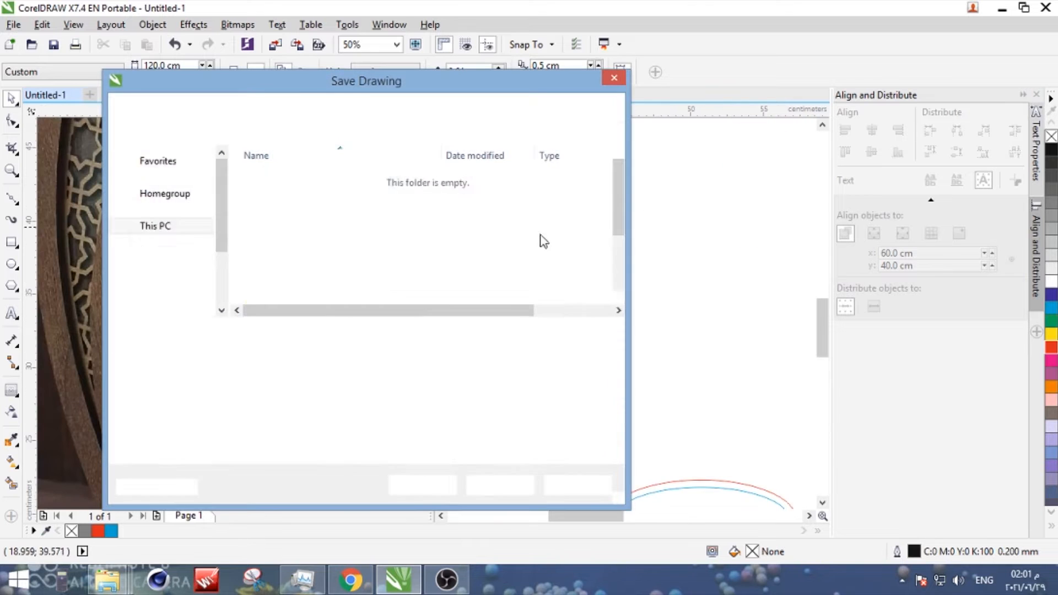
click(165, 275)
scroll(371, 260, down, 3)
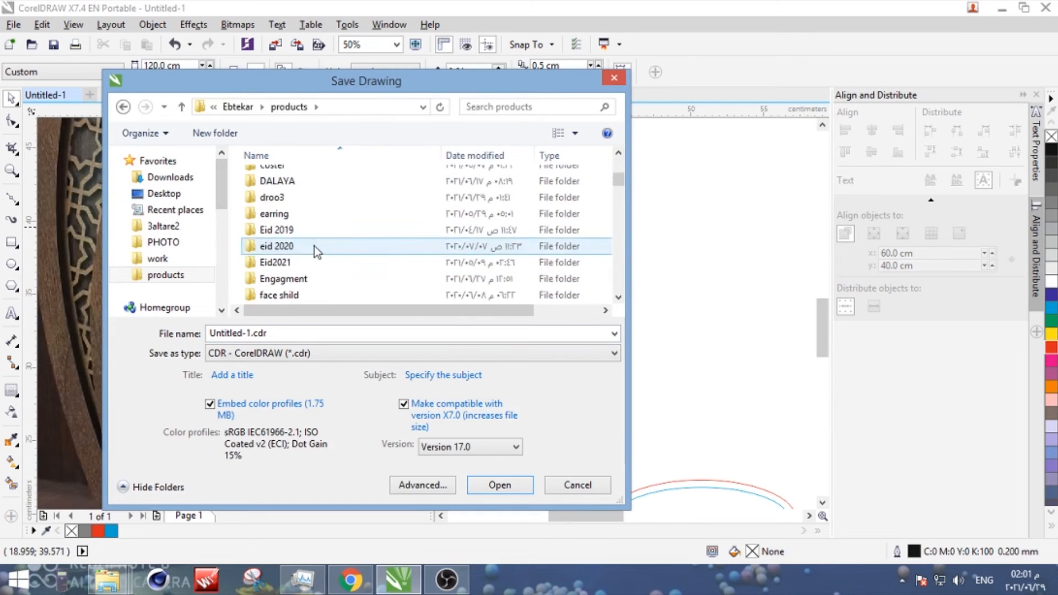
double_click(314, 246)
double_click(300, 177)
click(499, 485)
- Switch to Chrome and search Google for "luxury logo" to find ornaments like those engraved on the glass panel
scroll(318, 259, up, 2)
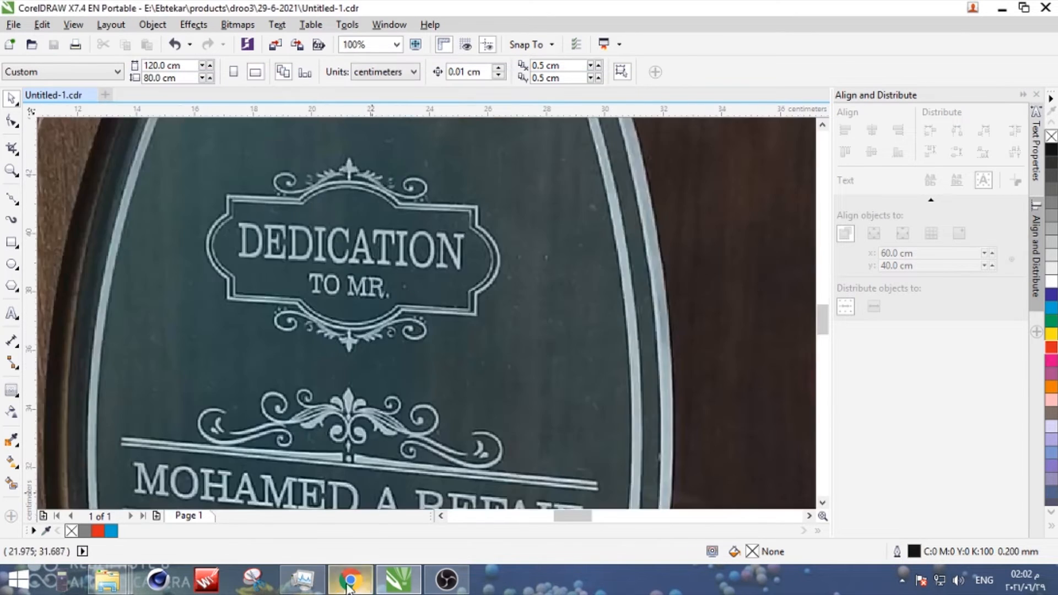
click(350, 580)
text(int)
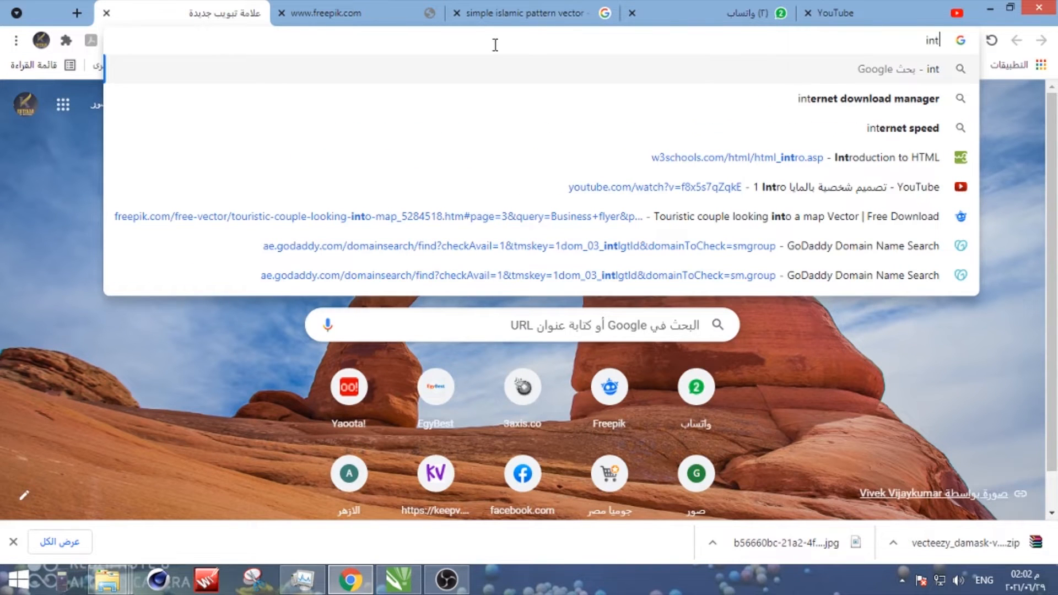
key(BackSpace)
key(BackSpace)
key(BackSpace)
text(lux)
key(Down)
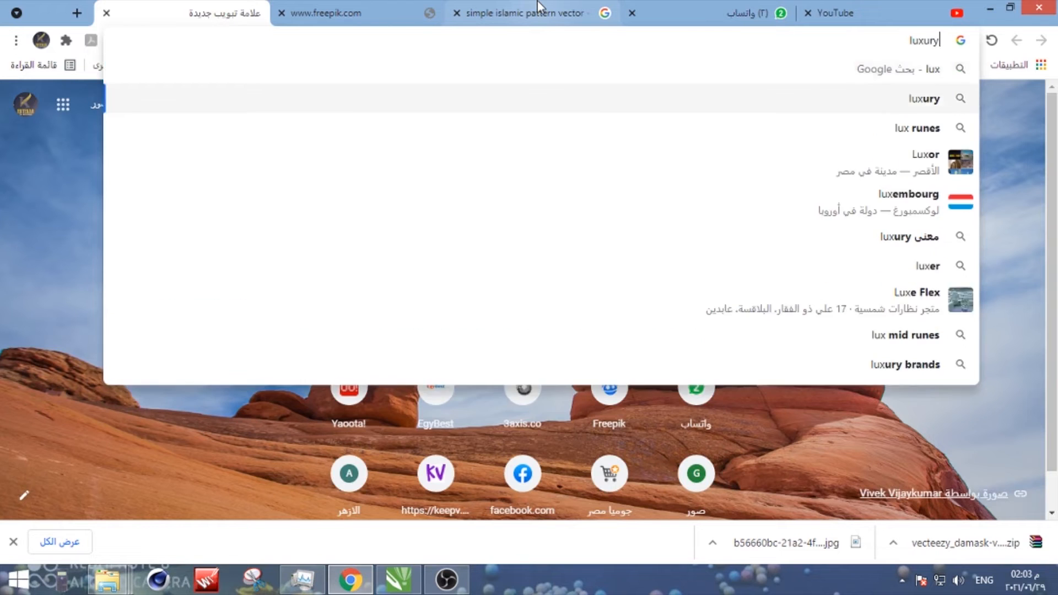
text(logo)
key(Return)
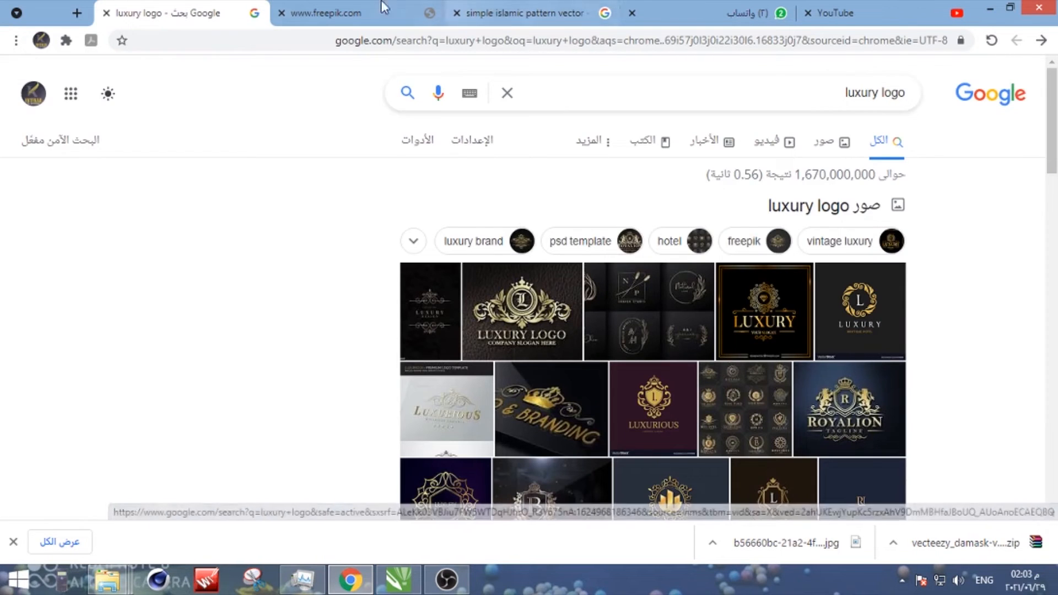
- Reload the Freepik site and search all its resources for "luxury"
click(325, 12)
click(991, 40)
click(496, 249)
text(luxury)
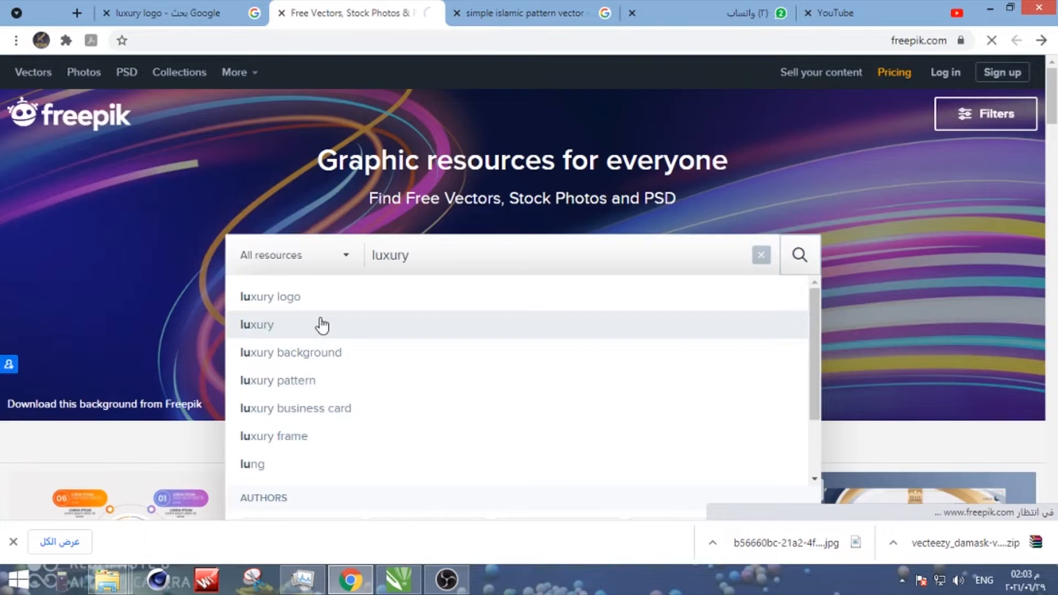
click(319, 326)
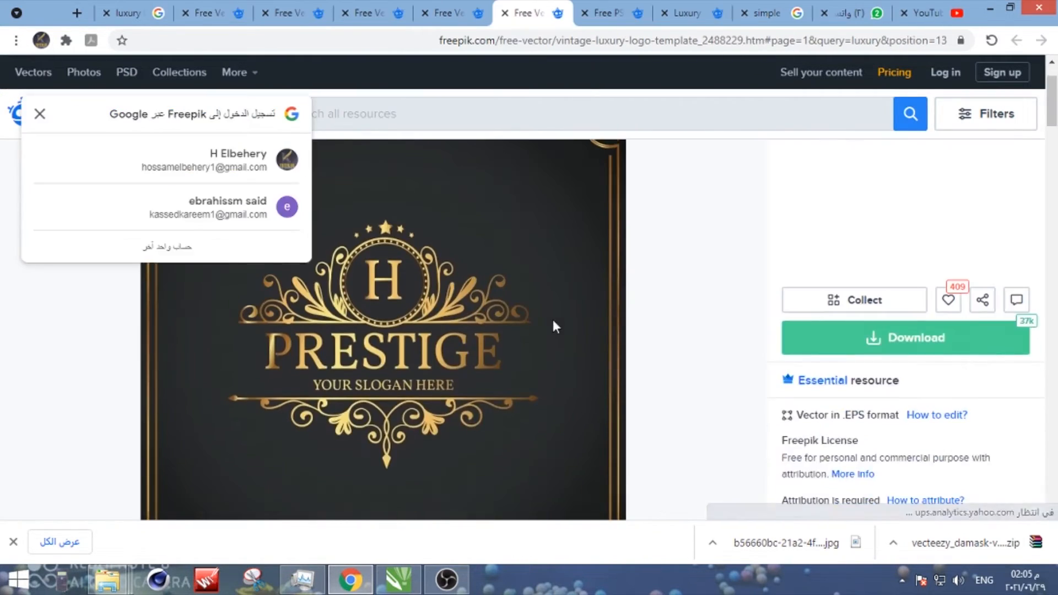
- Download the free vintage and luxury logo template vector from Freepik and close its page
click(905, 338)
scroll(841, 388, down, 10)
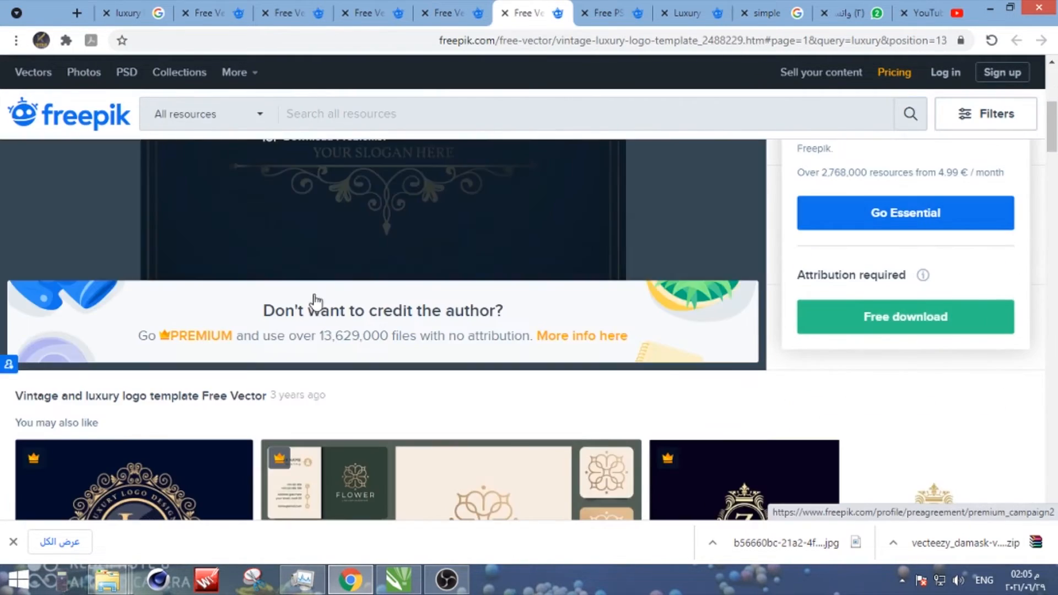
scroll(458, 325, up, 9)
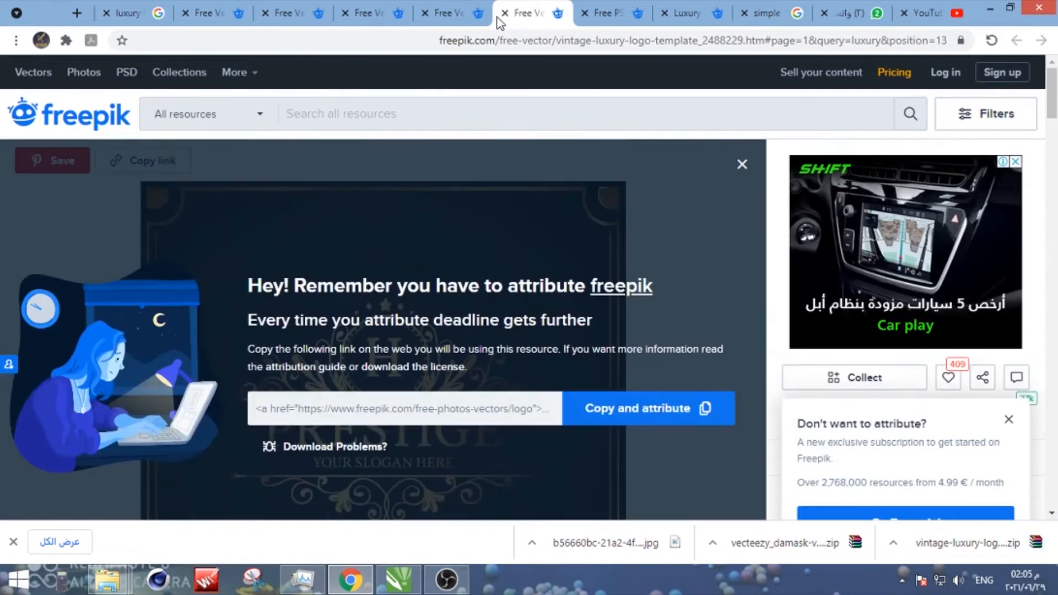
click(504, 14)
- Download the luxury retro logo template set and go to the emblems with initials page
scroll(858, 205, down, 3)
click(876, 184)
click(899, 394)
click(407, 8)
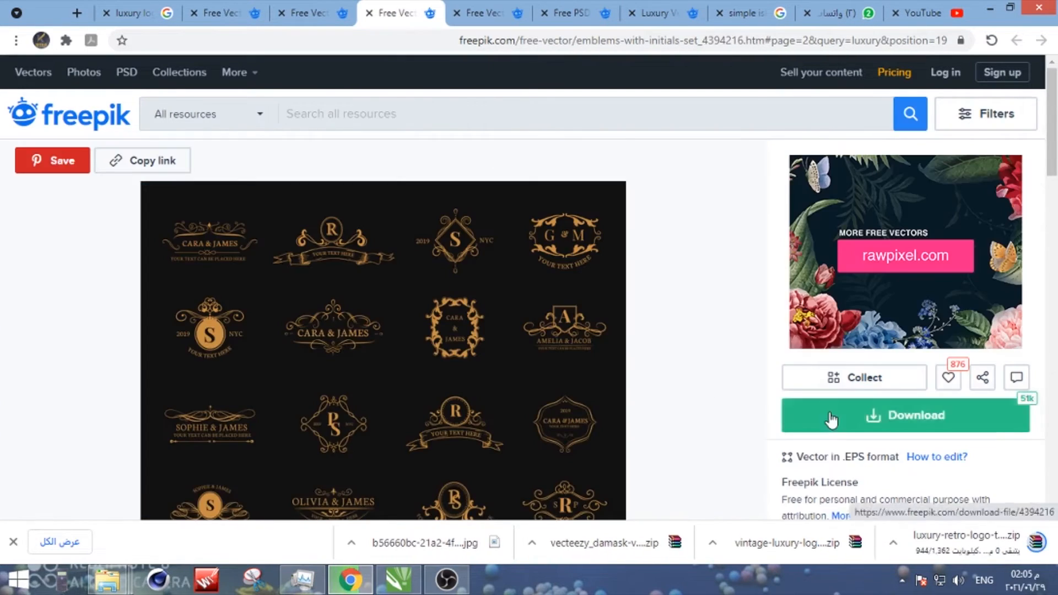
- Download the emblems with initials set as a free vector
click(833, 418)
scroll(833, 418, down, 3)
click(802, 359)
- Try to download the golden calligraphic design elements and the vintage luxury logos collection as a guest
click(311, 11)
scroll(849, 265, down, 2)
click(866, 263)
click(866, 477)
click(221, 13)
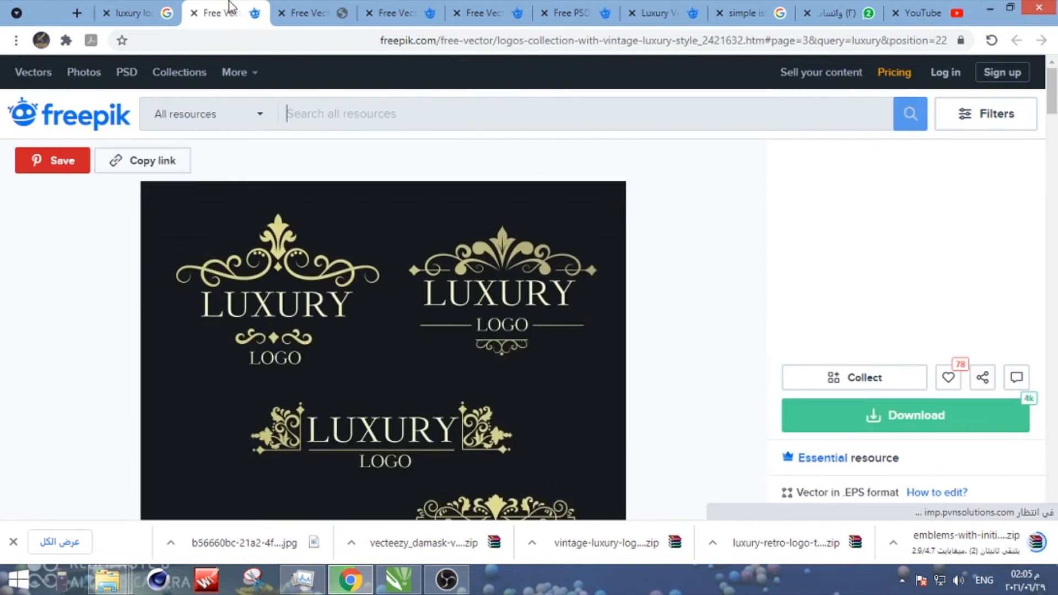
click(852, 417)
scroll(854, 441, down, 2)
click(869, 467)
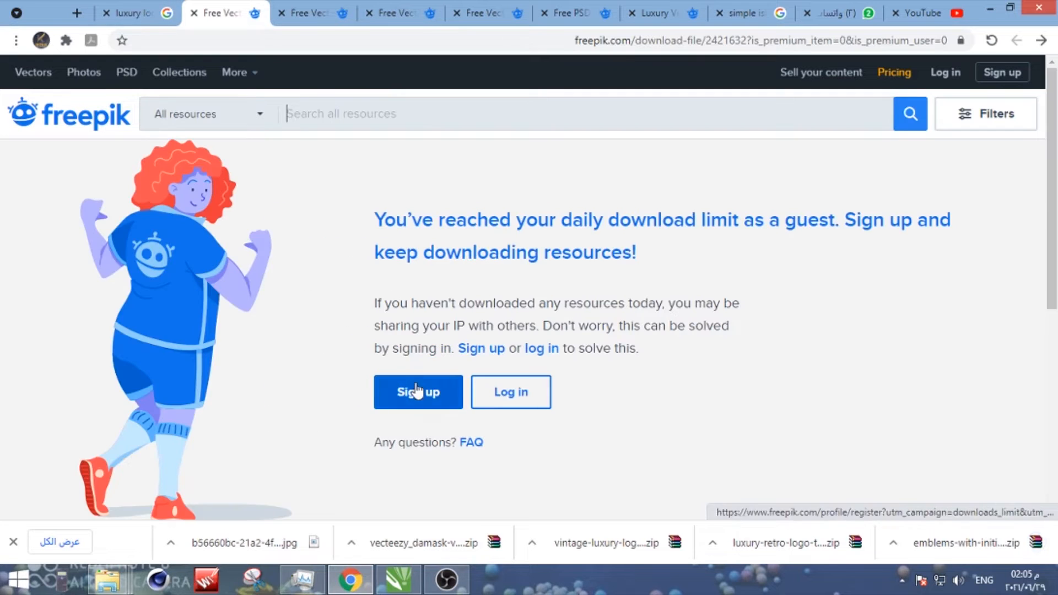
- Log in to Freepik and download the logos collection with vintage and luxury style
click(485, 399)
click(604, 333)
click(1042, 40)
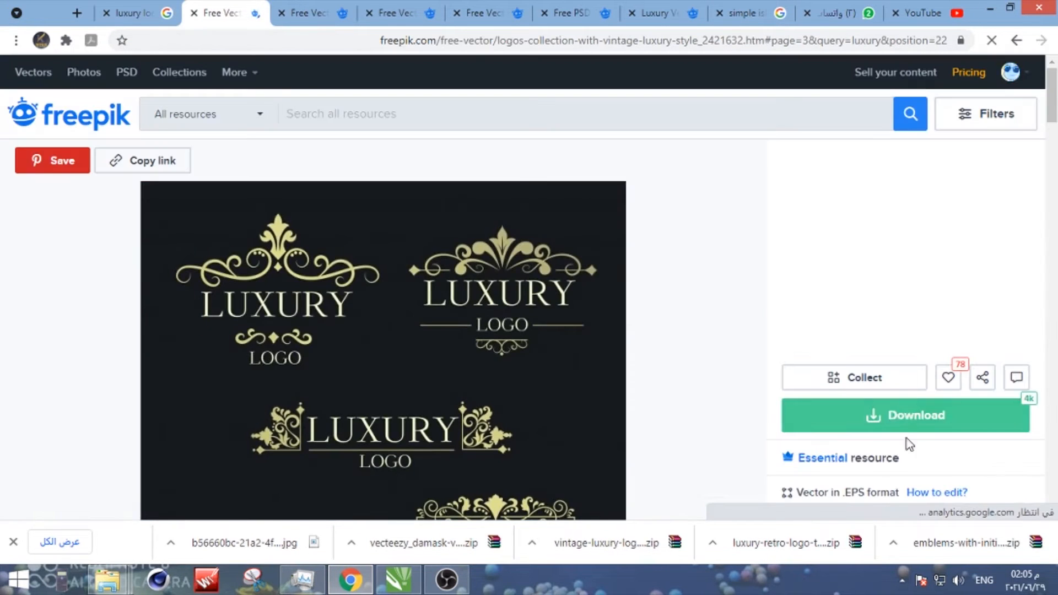
click(903, 413)
scroll(883, 411, down, 4)
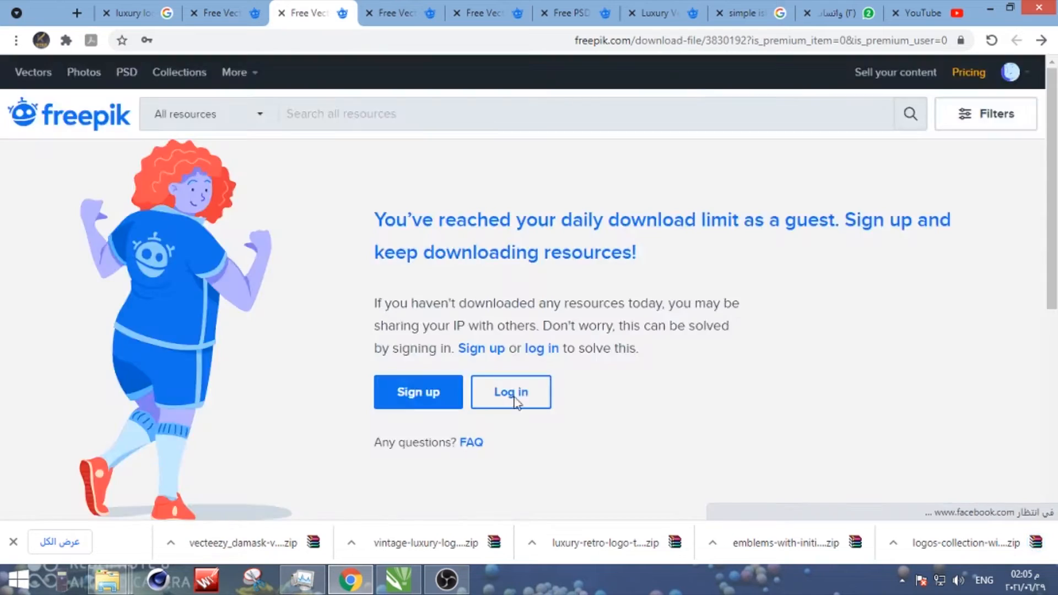
- Reopen the golden calligraphic design elements page while logged in and download that vector
click(513, 393)
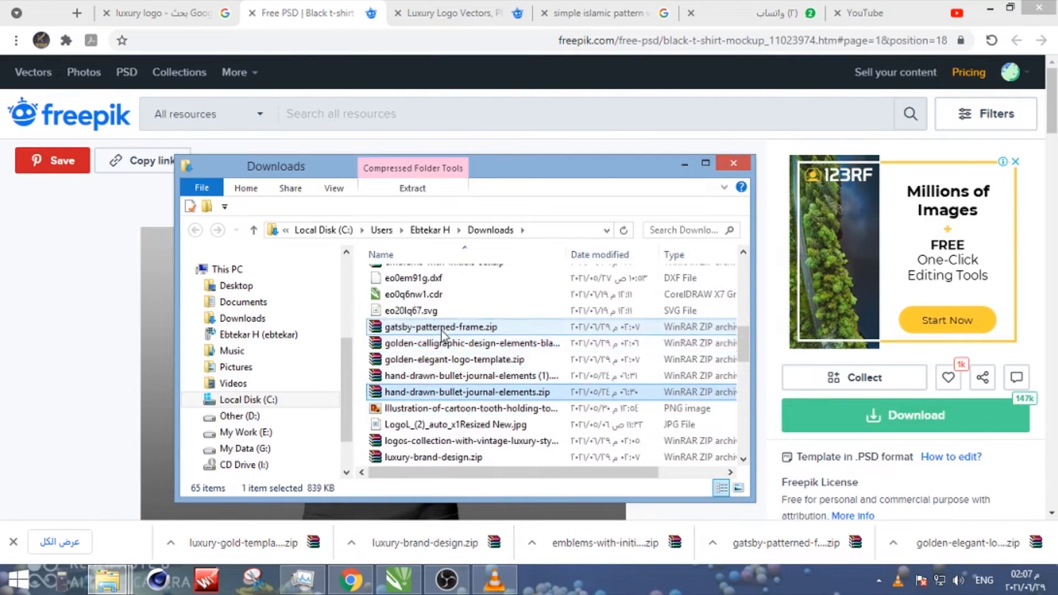
ctrl+click(429, 410)
- Sort the Downloads folder by date and select the archives from gatsby-patterned-frame.zip to vintage-luxury-logo-template.zip
click(612, 255)
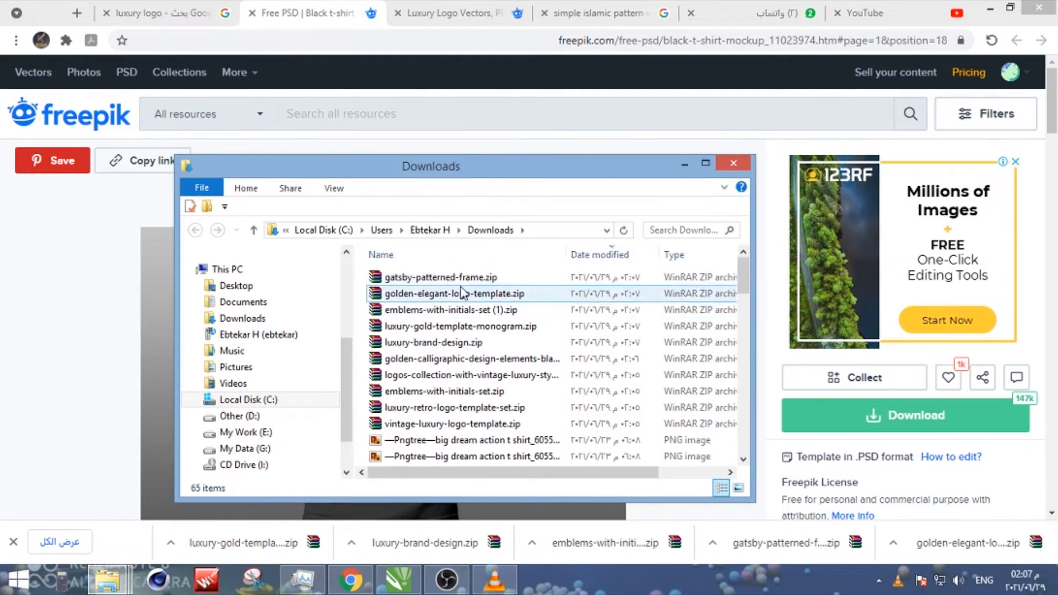
click(461, 280)
shift+click(441, 422)
- Create a folder named V inside the 29-6-2021 project folder and move the downloaded archives into it
click(108, 580)
click(261, 499)
right_click(608, 418)
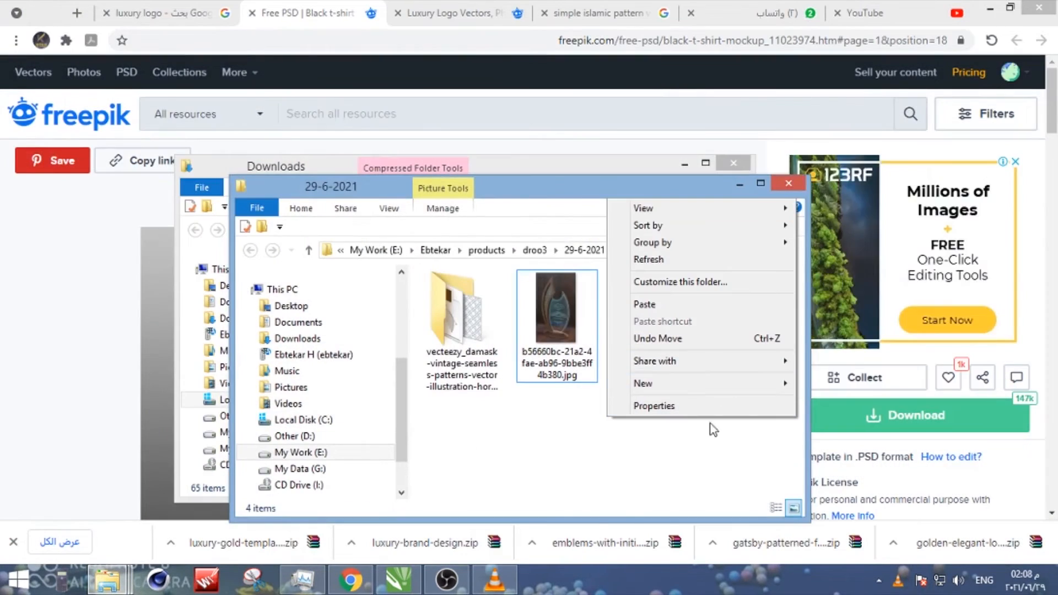
mouse_move(712, 384)
click(832, 172)
text(V)
key(Return)
key(Return)
key(ctrl+v)
- Extract all the archives directly into the V folder and look over the extracted files
right_click(515, 223)
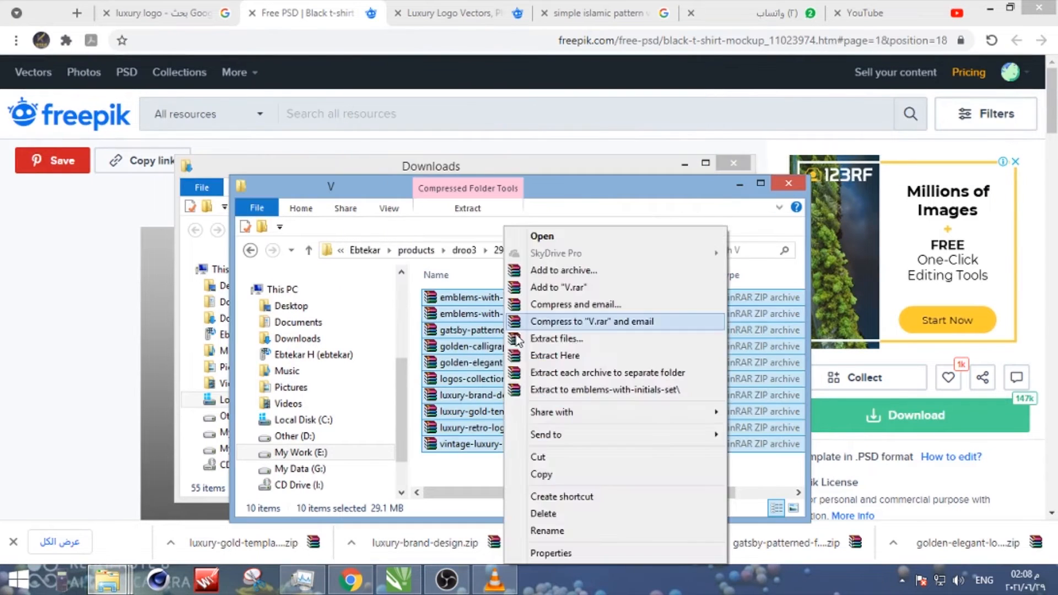
click(579, 359)
click(497, 345)
scroll(498, 341, up, 5)
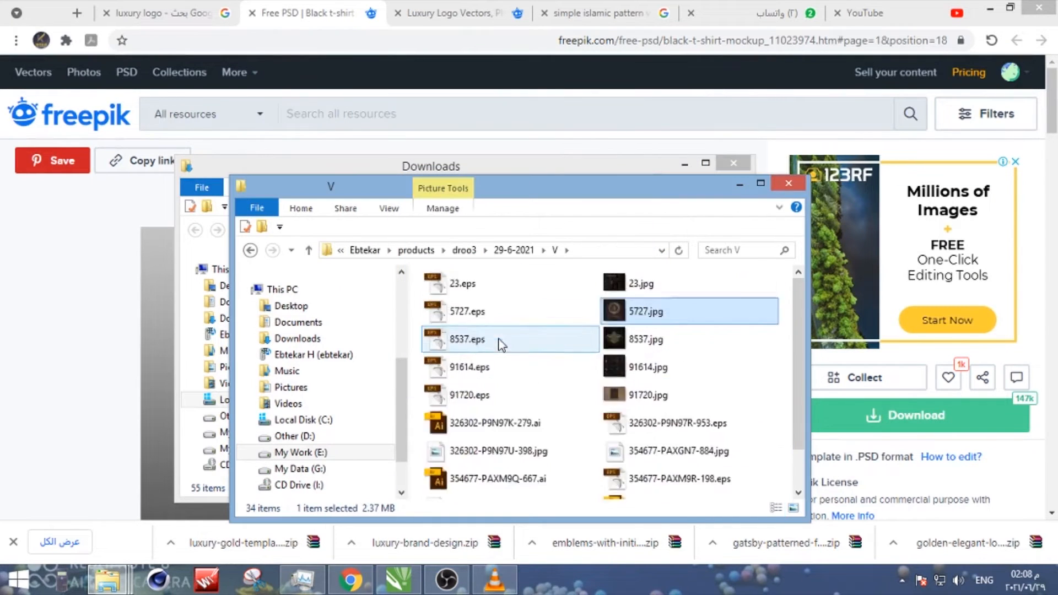
- Start Illustrator from the desktop and return to Chrome
key(super+d)
double_click(145, 38)
click(351, 580)
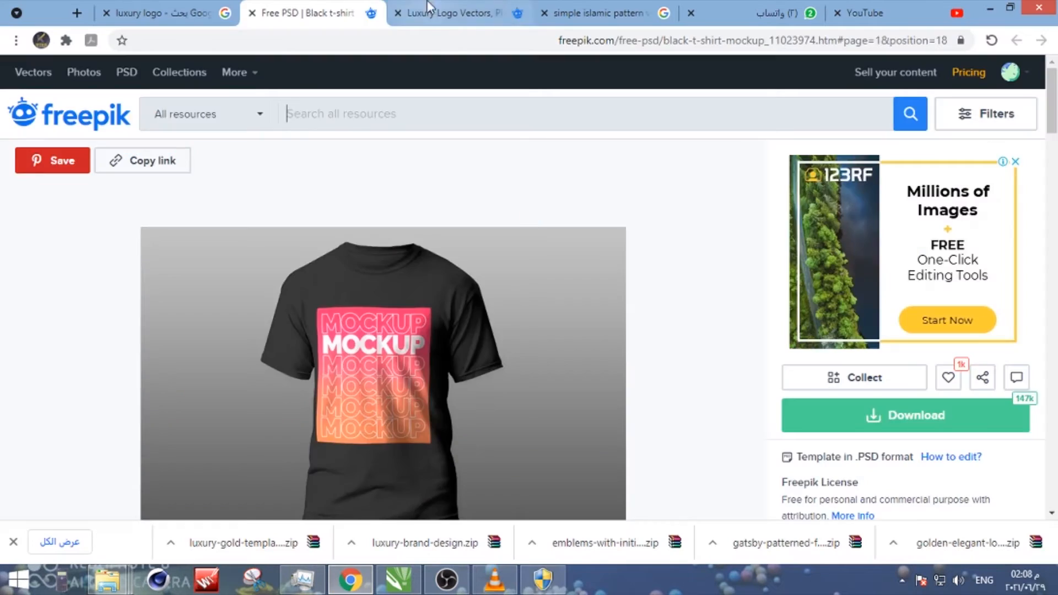
click(432, 10)
scroll(397, 294, down, 4)
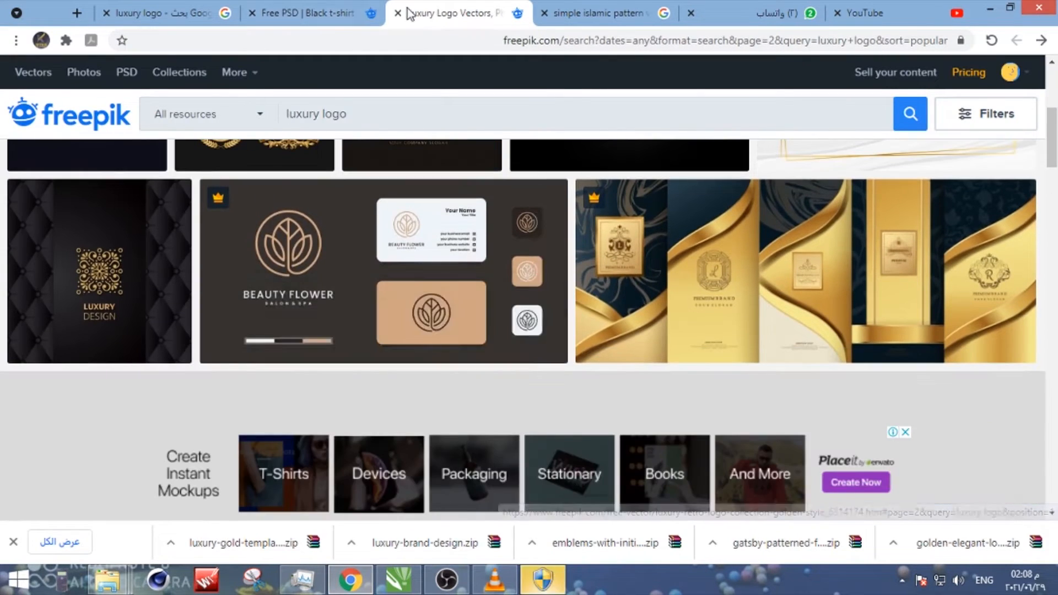
click(309, 12)
click(783, 13)
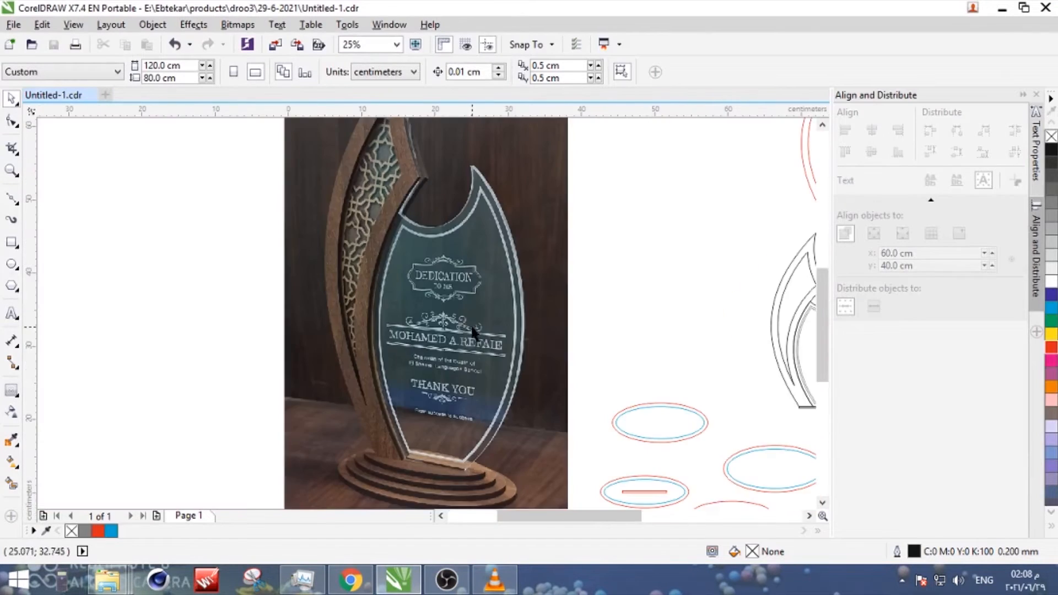
- Move the spare assembled trophy outline to the left of the photo and give the other assembly's backing silhouette a magenta outline
scroll(473, 330, down, 2)
drag(680, 342, 363, 287)
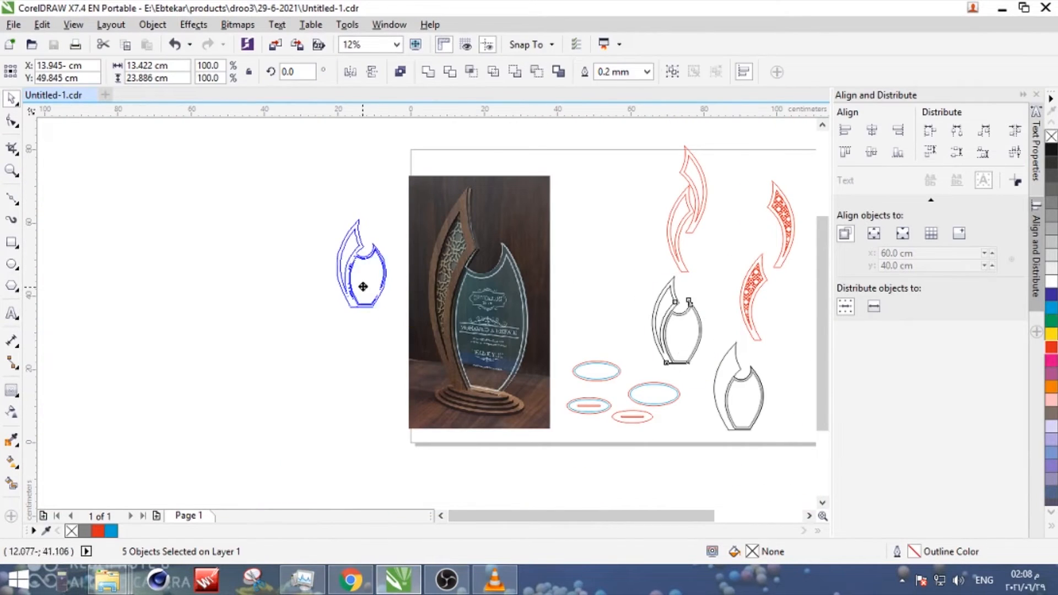
scroll(762, 412, up, 2)
click(762, 412)
right_click(1052, 361)
click(606, 302)
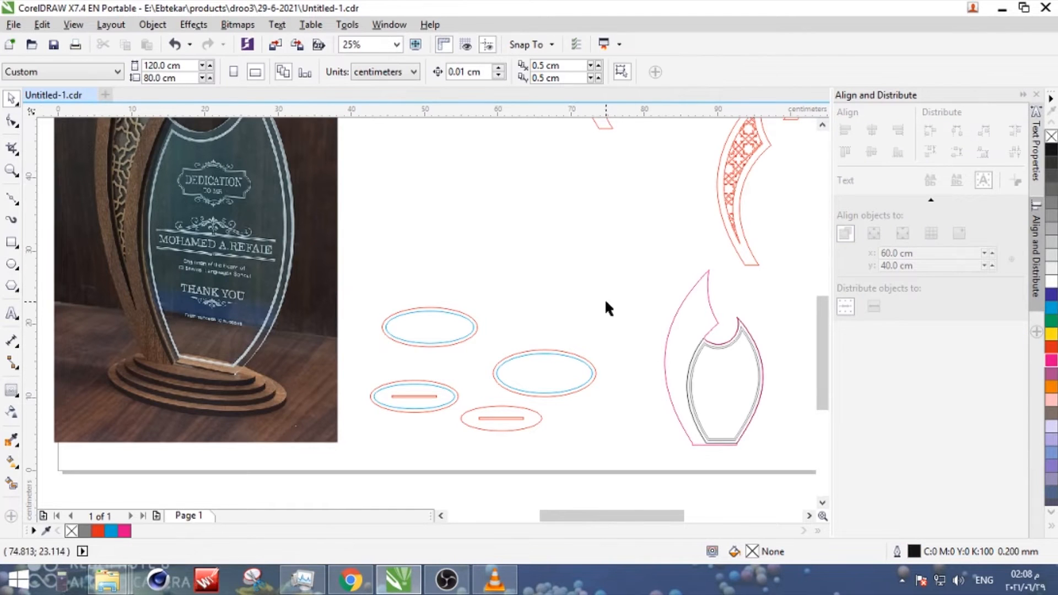
- Start exporting only the selected objects, with the file name 1
scroll(191, 297, up, 2)
scroll(190, 297, down, 2)
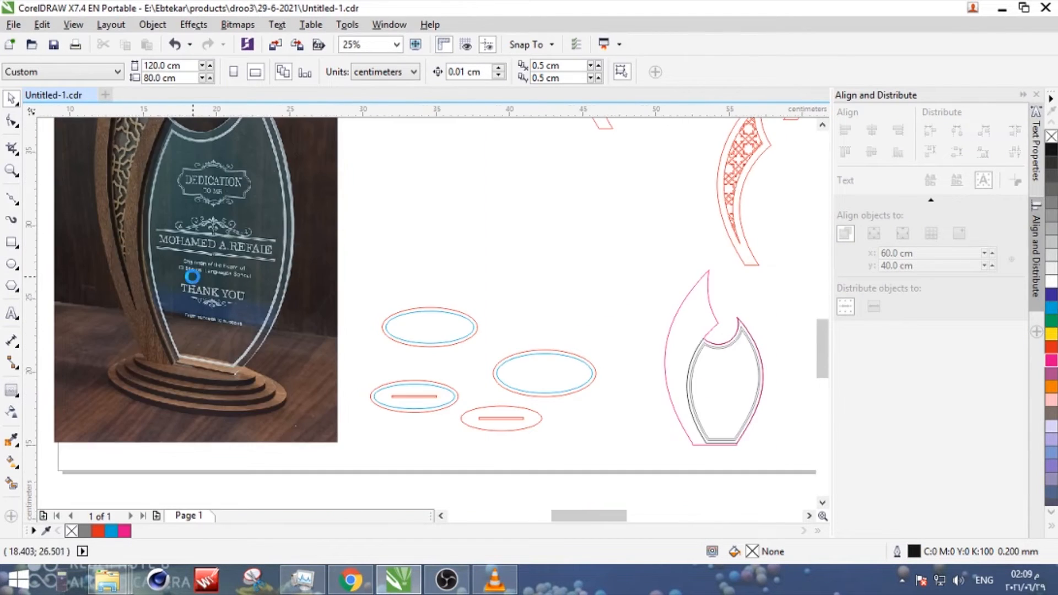
scroll(191, 281, up, 1)
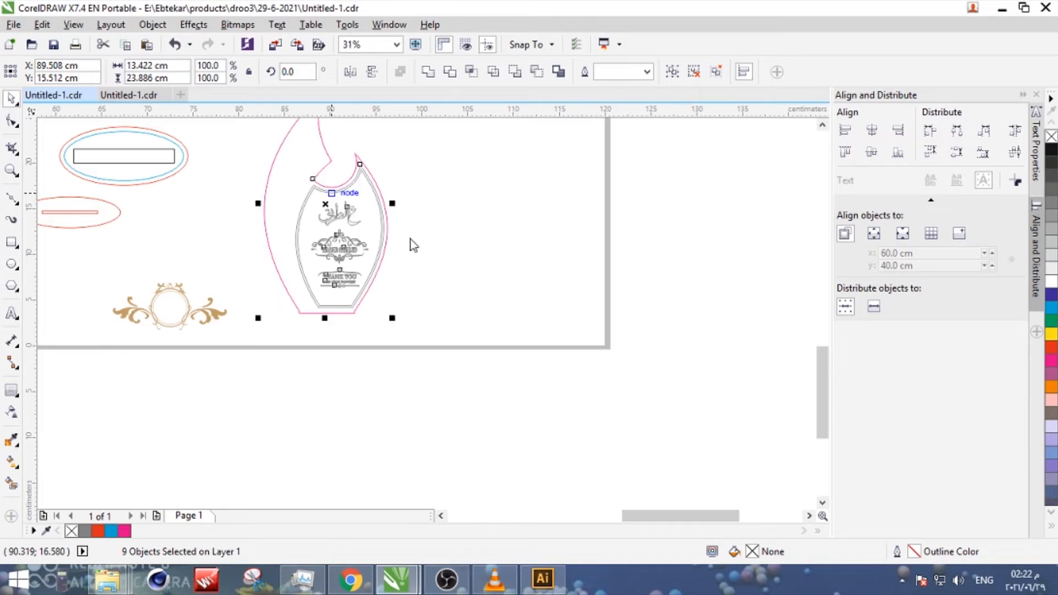
key(ctrl+e)
text(1)
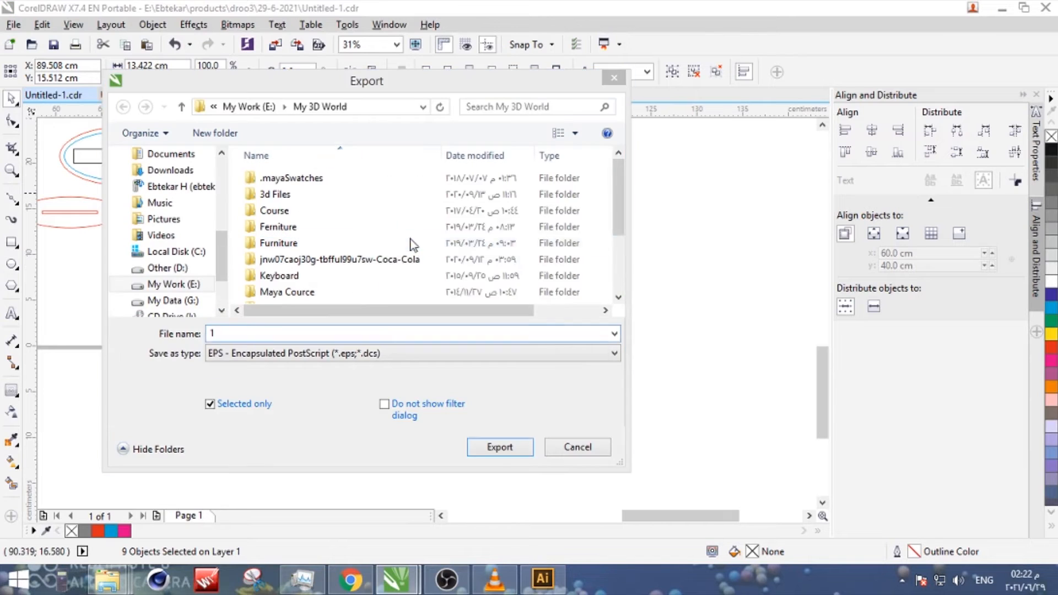
key(Return)
key(Return)
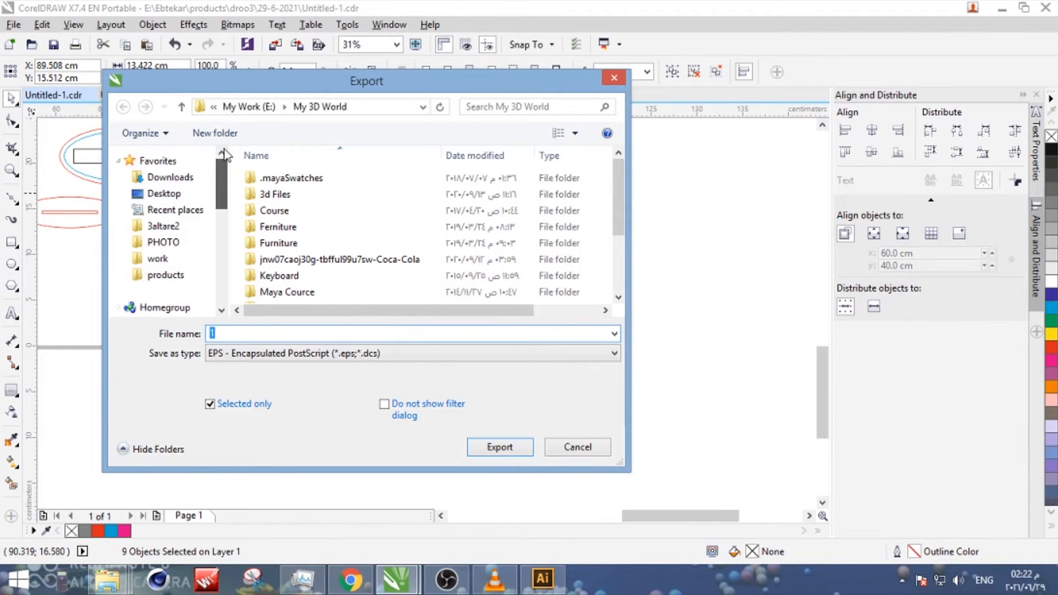
- Choose the Liser folder on the desktop as the export destination
scroll(217, 201, down, 2)
scroll(217, 202, up, 2)
click(181, 194)
click(512, 253)
scroll(512, 253, down, 10)
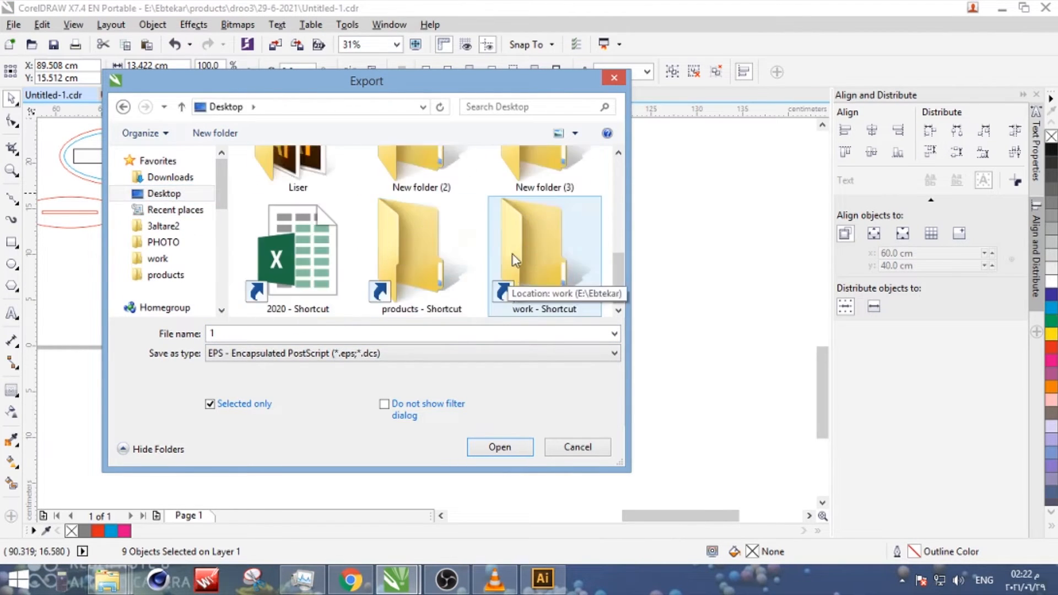
double_click(294, 168)
- Export the selected objects as an Adobe Illustrator (AI) file, replacing the existing 1.ai in the Liser folder
click(338, 354)
click(325, 18)
click(256, 337)
key(Return)
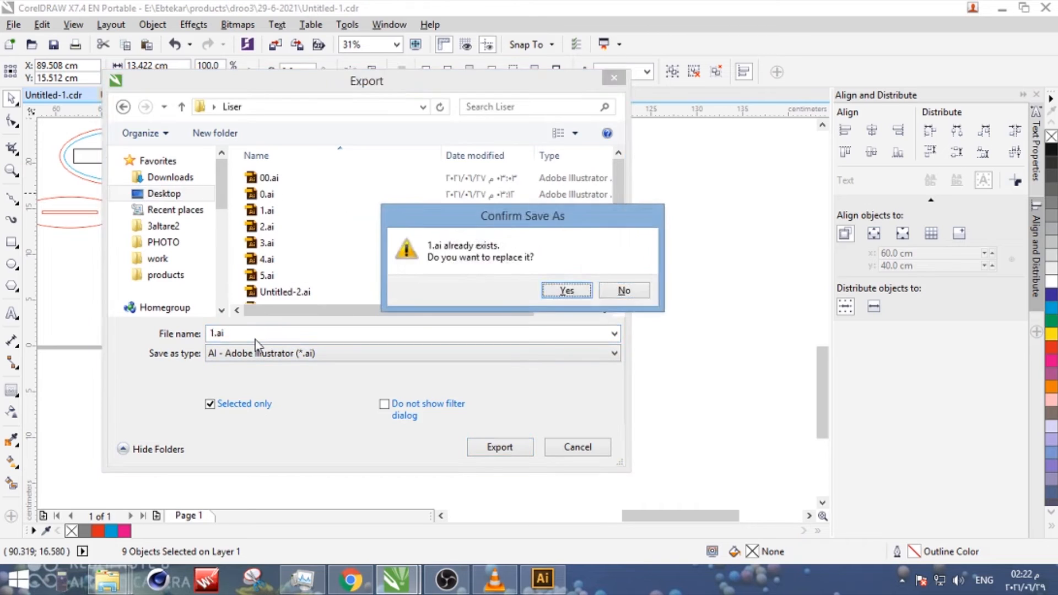
key(Return)
- Set the width of the rectangle inside the upper notched oval to 8 cm
scroll(178, 263, up, 2)
click(251, 255)
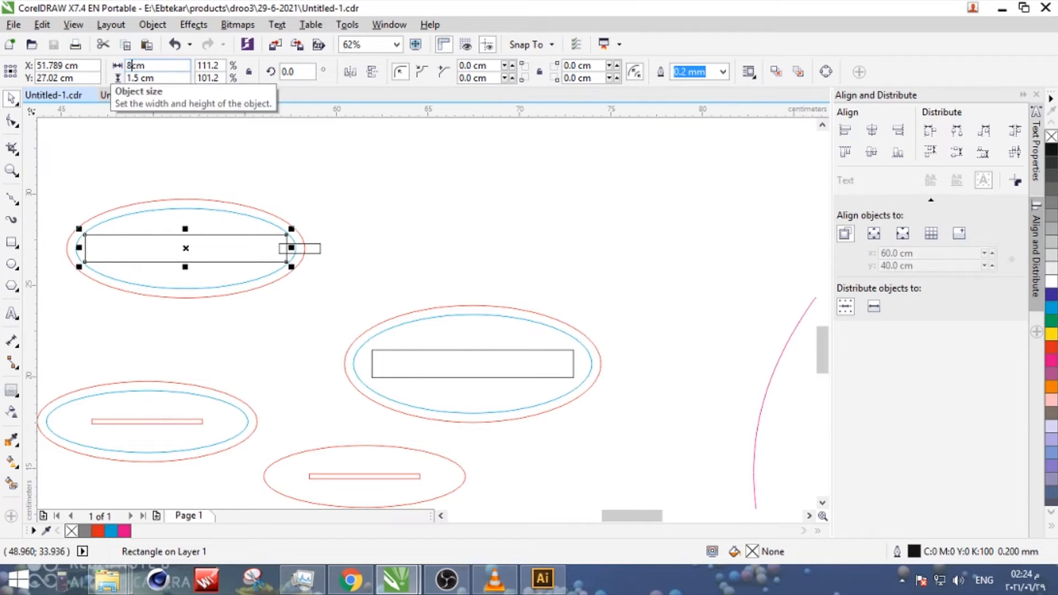
key(Return)
- Extend the small rectangle to about 4.1 cm into the 8 cm slot and merge both into an open notch through the outer red ellipse
click(300, 248)
scroll(299, 250, up, 1)
drag(256, 247, 190, 246)
shift+click(299, 216)
click(434, 72)
click(221, 229)
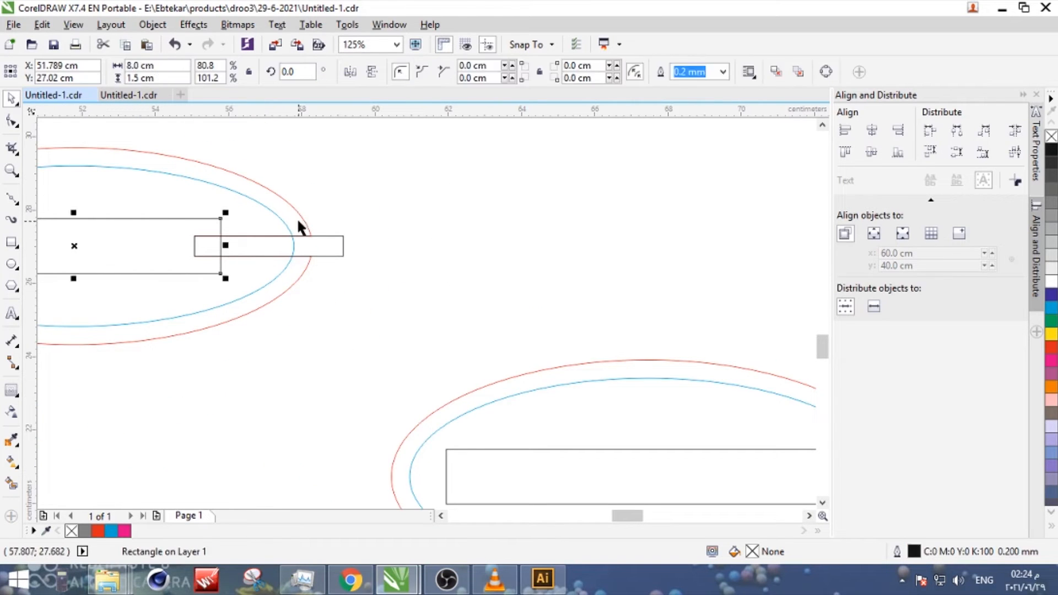
shift+click(301, 218)
key(ctrl+g)
key(ctrl+z)
key(ctrl+z)
- Move the spare small rectangle clear of the ovals and replace the neighbouring oval's long slot with a centred 8 cm wide rectangle
scroll(346, 258, down, 2)
click(316, 262)
shift+click(320, 259)
drag(320, 259, 431, 209)
drag(380, 203, 406, 307)
drag(483, 314, 458, 310)
scroll(457, 310, up, 2)
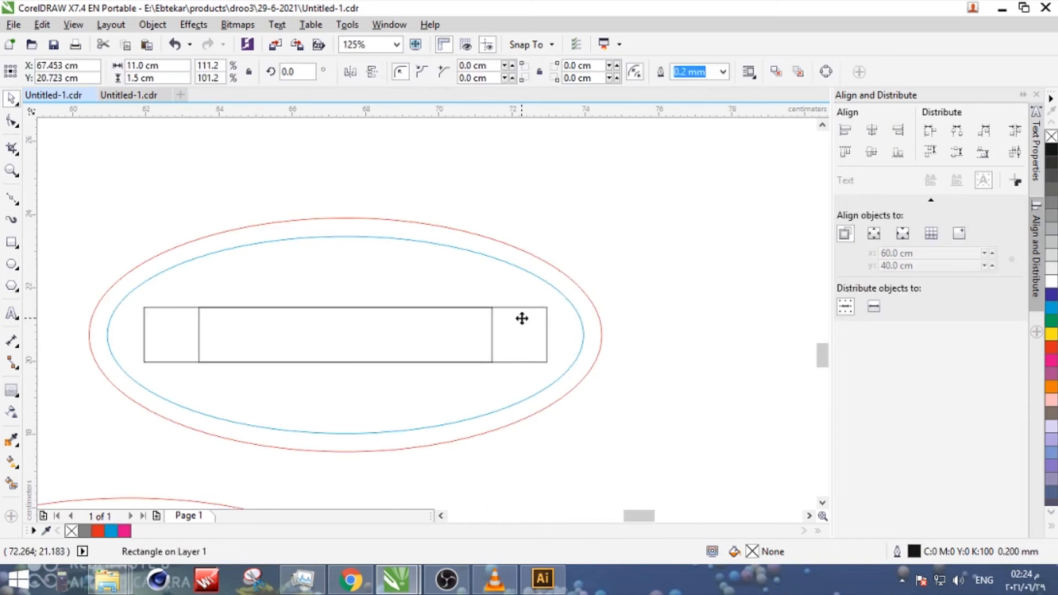
scroll(425, 352, down, 2)
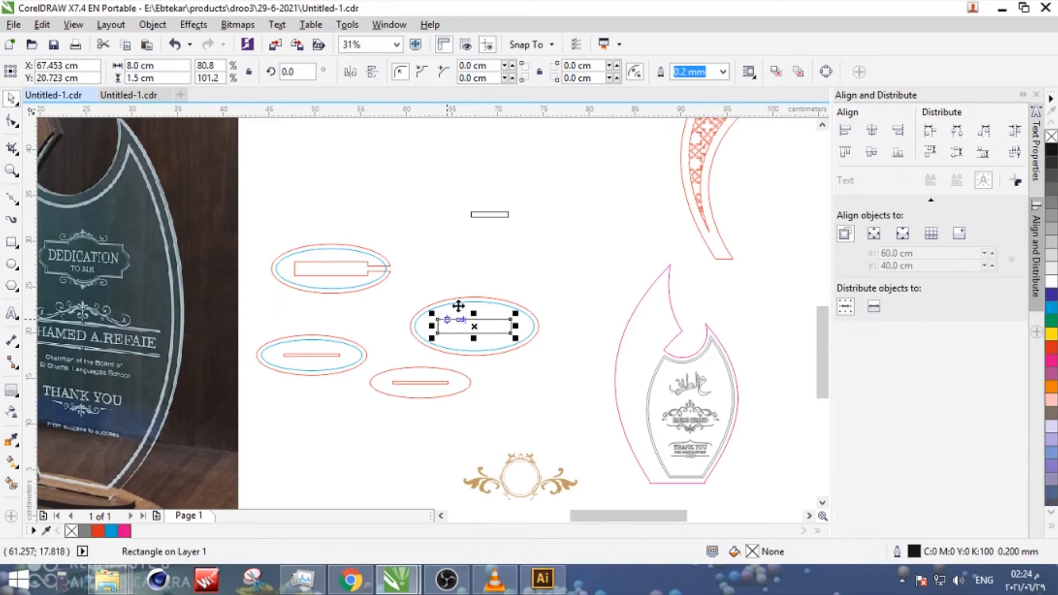
scroll(461, 307, up, 2)
scroll(439, 331, down, 1)
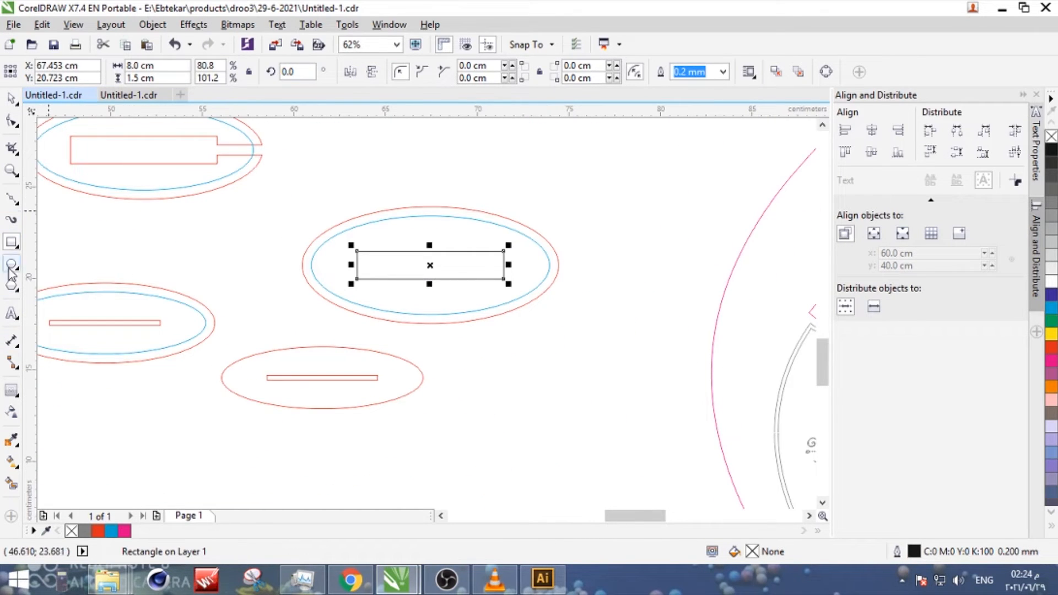
- Contour the 8 cm rectangle outward with one 1 cm step and rounded corners
click(11, 390)
text(1)
key(Return)
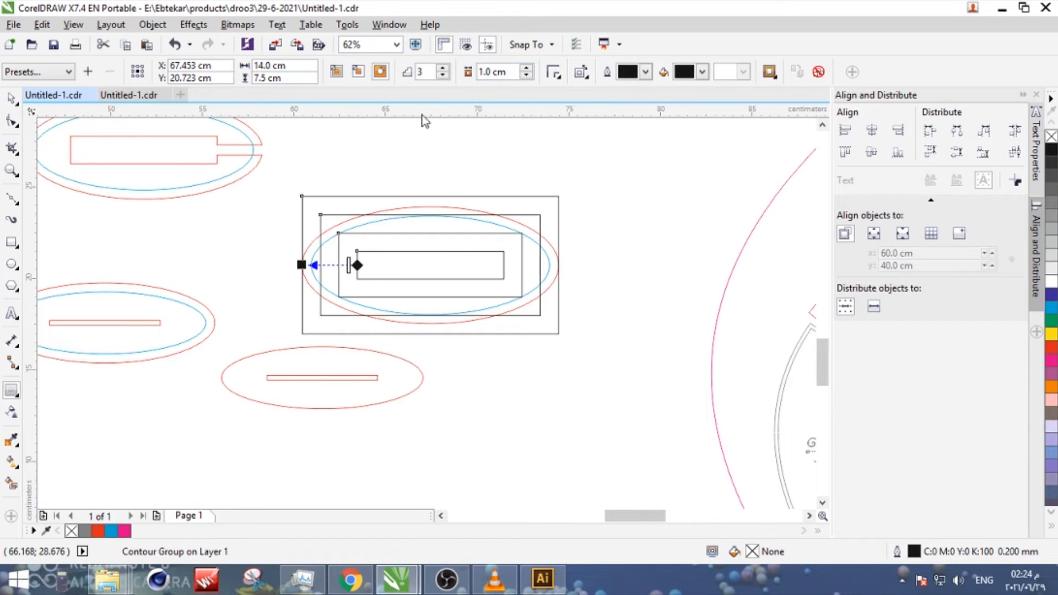
double_click(423, 71)
text(1)
key(Return)
click(552, 74)
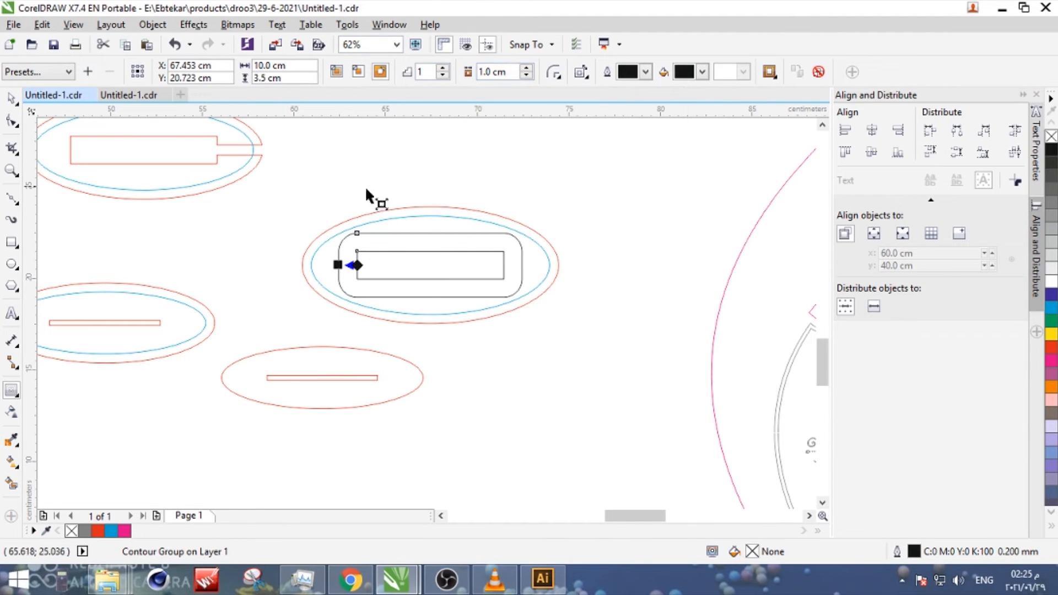
- Break the rounded contour apart from its rectangle and give both shapes a red outline
click(11, 99)
right_click(497, 234)
click(514, 262)
click(503, 261)
shift+click(557, 257)
drag(554, 196, 218, 345)
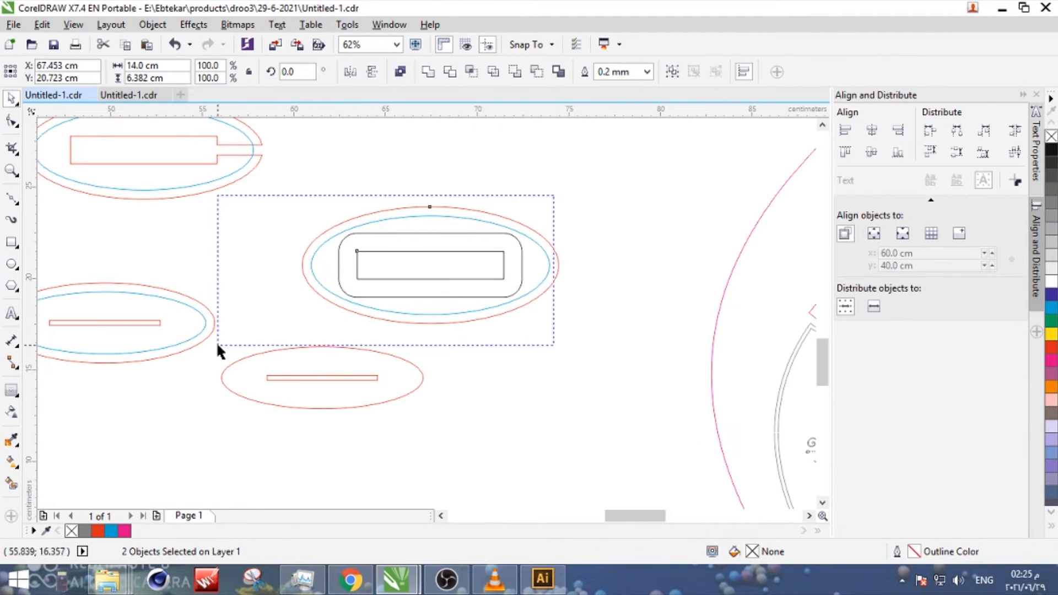
right_click(1053, 347)
click(628, 276)
- Draw a 0.2 cm circle near the rounded shape's upper-left corner and align a duplicate with the shape's right edge
click(500, 234)
click(12, 265)
scroll(345, 259, up, 2)
drag(376, 202, 384, 201)
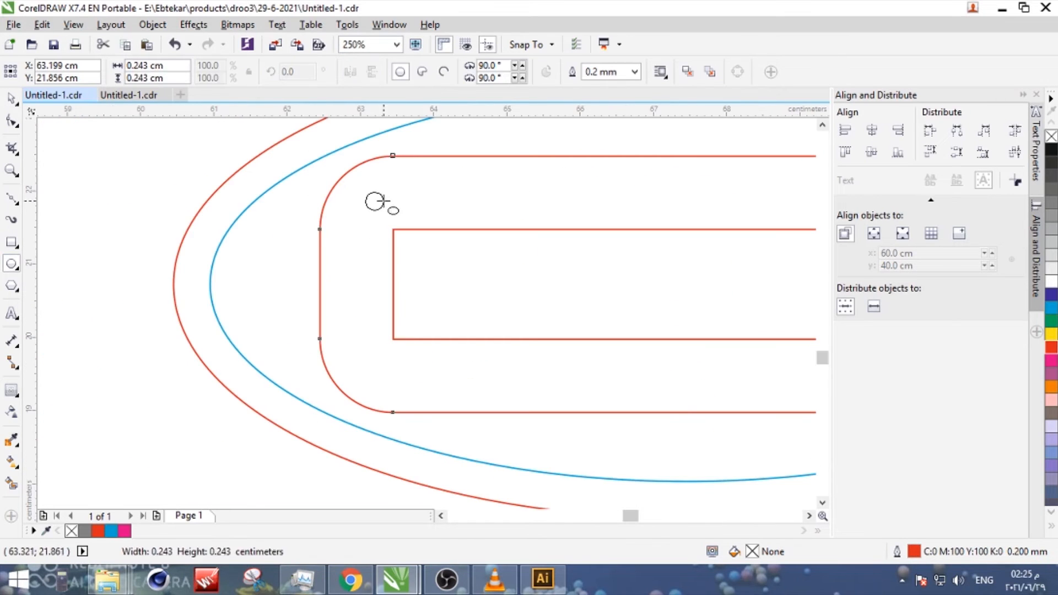
click(13, 98)
scroll(248, 193, down, 2)
key(KP_Add)
shift+click(444, 187)
key(r)
click(532, 171)
- Set the nudge distance to 0.5 cm, align the first circle with the rounded shape's left edge and nudge both circles inward
double_click(458, 72)
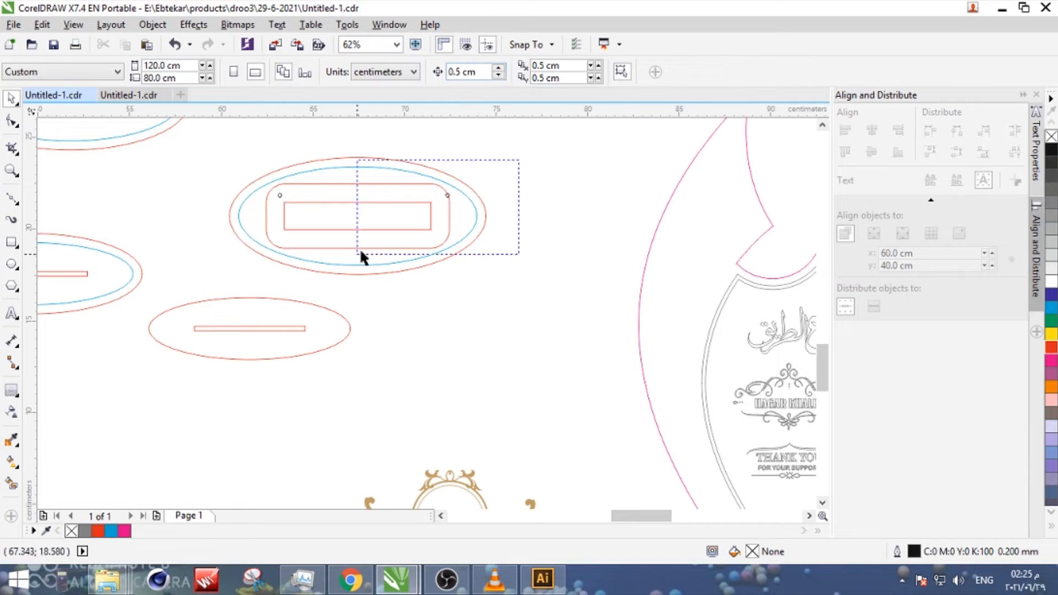
drag(361, 252, 357, 254)
key(Left)
drag(258, 180, 170, 258)
key(ctrl+z)
key(l)
drag(248, 174, 286, 233)
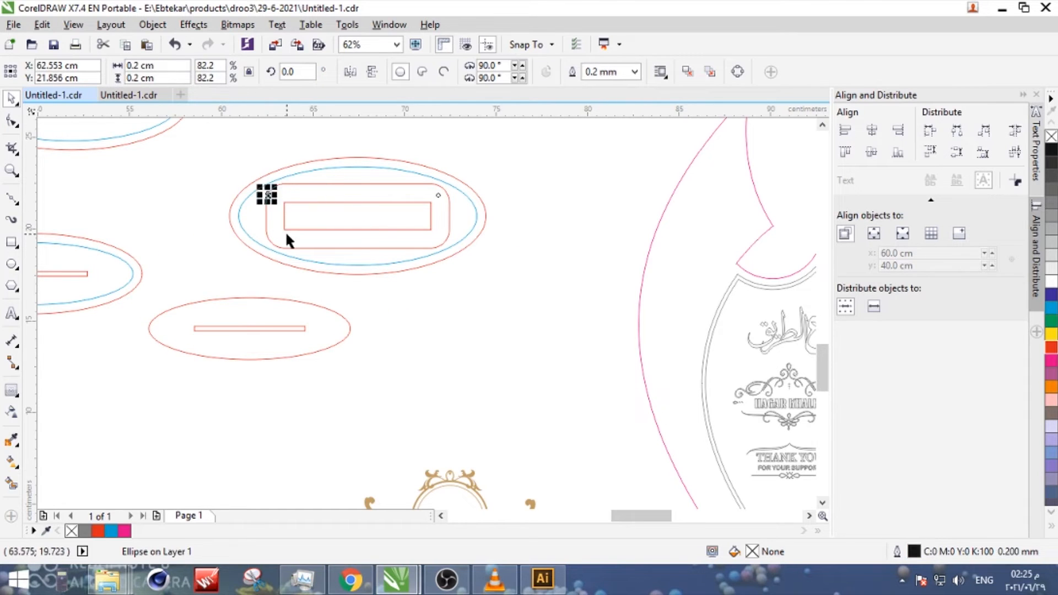
key(Right)
- Duplicate the upper pair of hole circles and align the copies with the rounded shape's bottom edge
drag(244, 134, 498, 202)
key(KP_Add)
shift+click(450, 218)
key(b)
drag(485, 316, 449, 272)
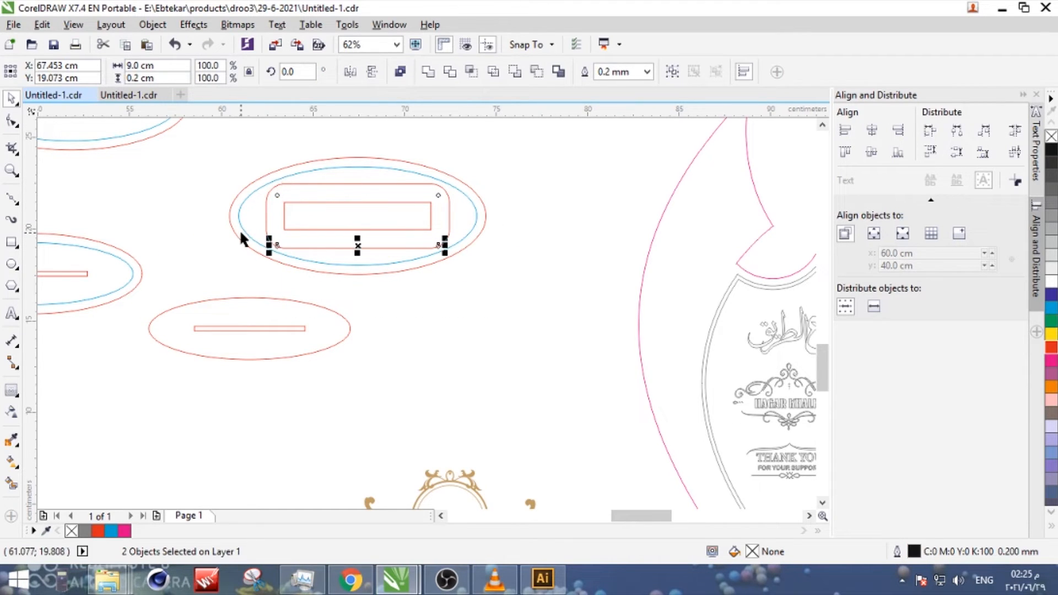
click(241, 238)
- Move the oval with its rounded plate and corner holes into the clear space to the right of the other ovals
drag(539, 170, 258, 260)
scroll(477, 224, down, 1)
drag(505, 187, 331, 255)
drag(417, 234, 422, 202)
click(316, 144)
drag(504, 151, 372, 221)
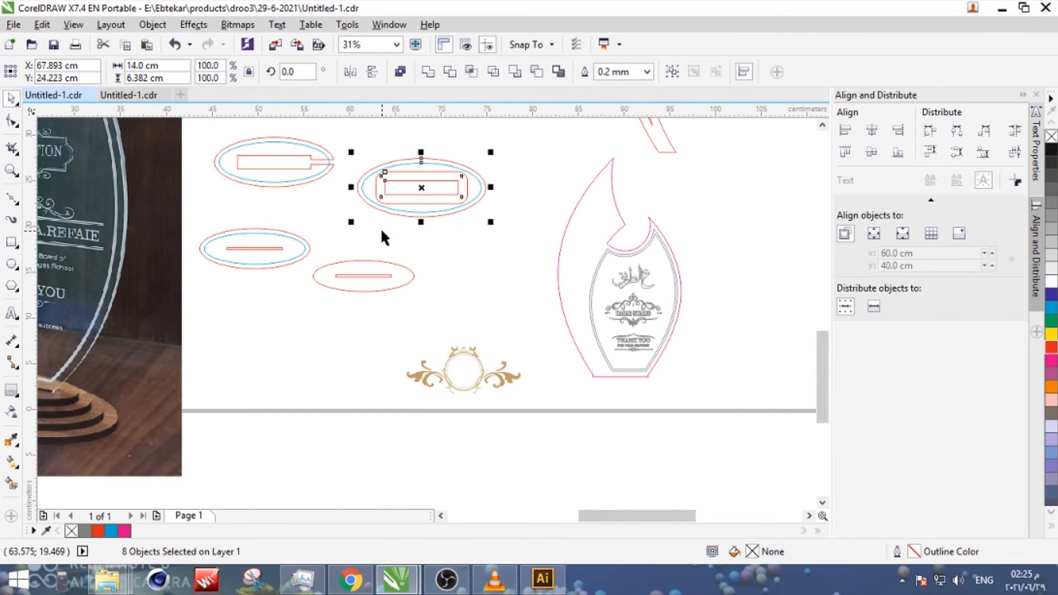
drag(204, 193, 205, 194)
drag(319, 212, 275, 251)
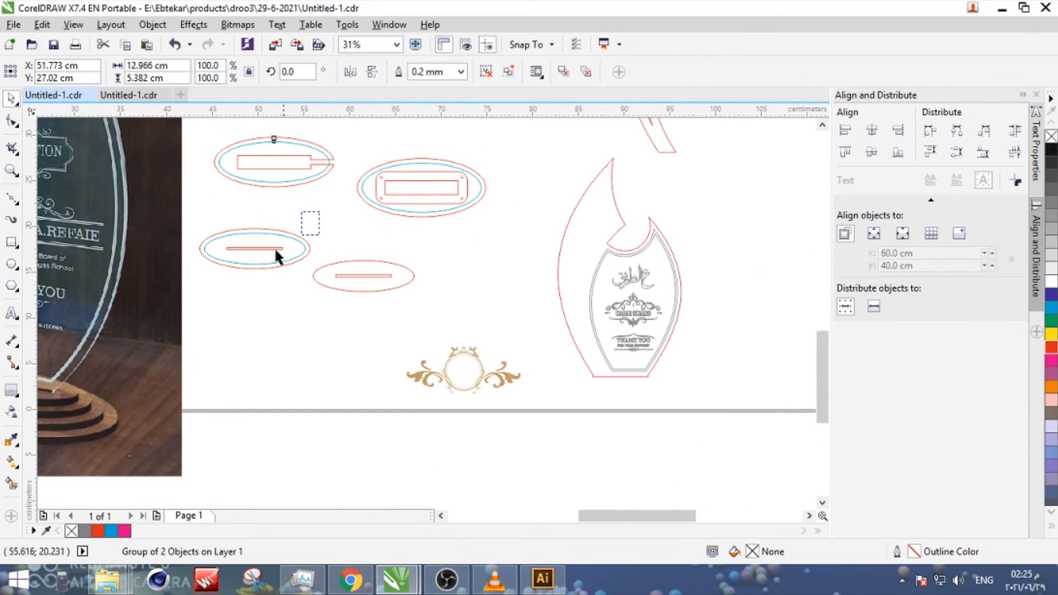
drag(507, 221, 518, 207)
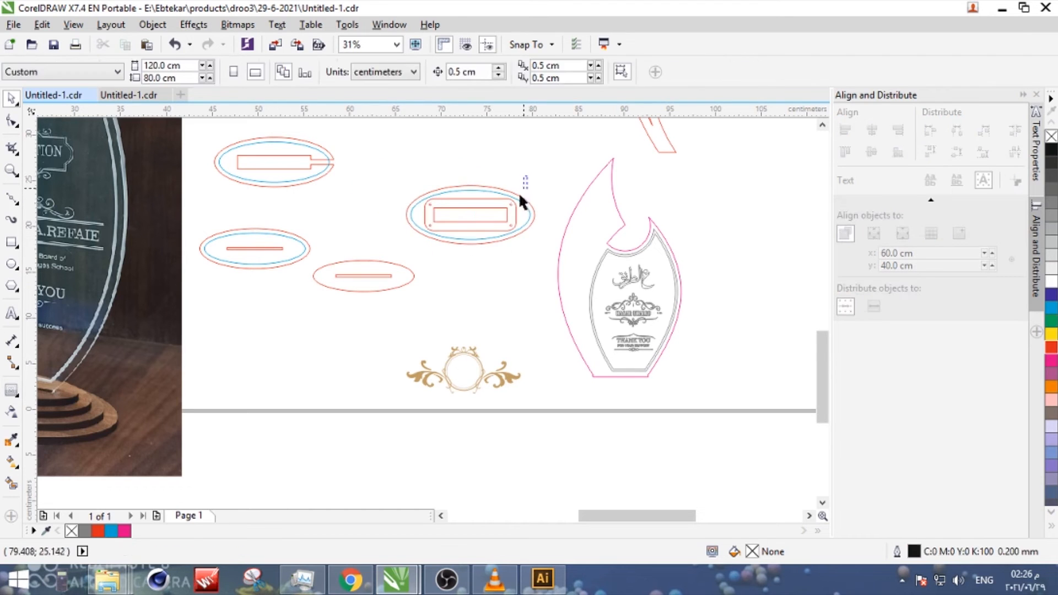
- Move the rounded plate with its four corner holes out of the oval to the space above it
drag(470, 142, 512, 207)
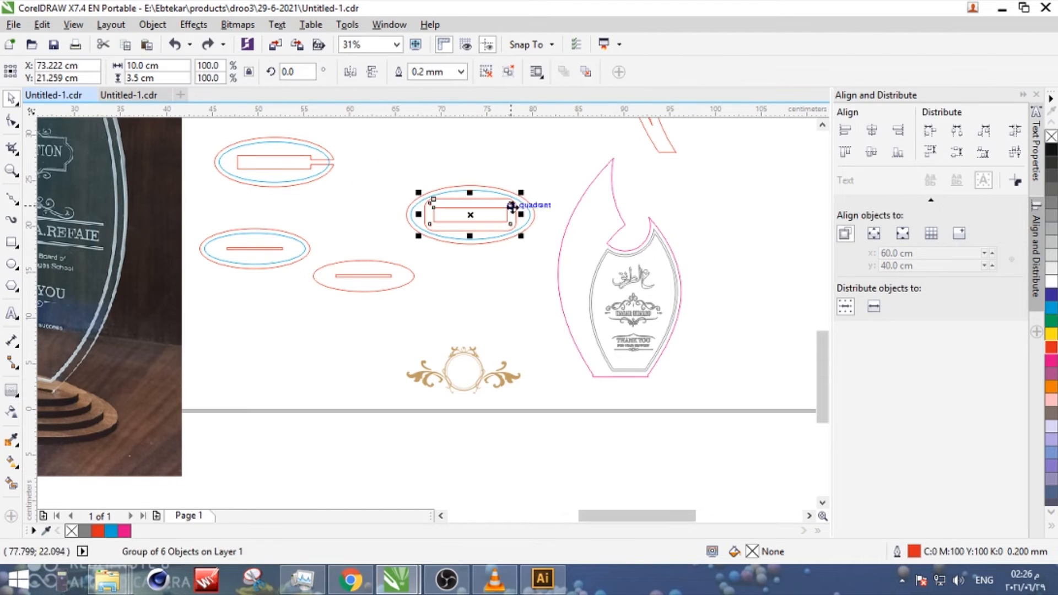
click(494, 211)
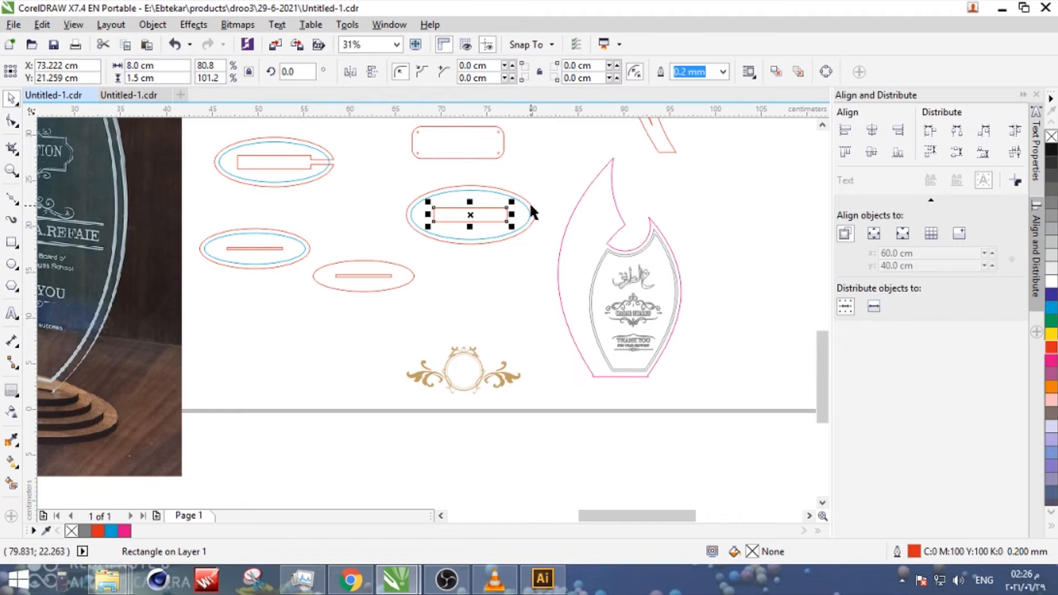
shift+click(531, 205)
click(401, 74)
drag(555, 171, 392, 262)
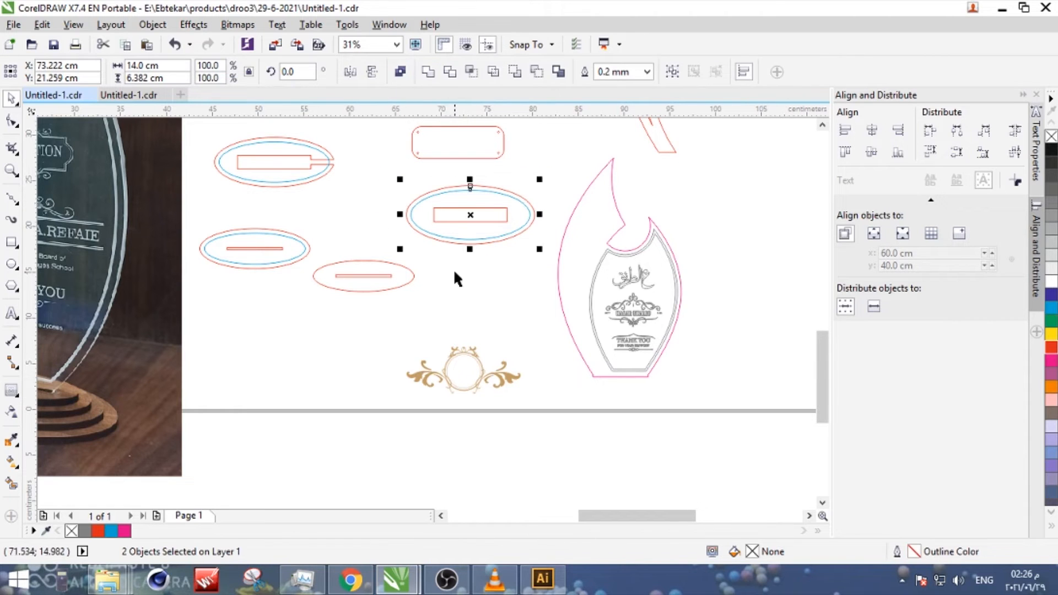
- Contour the oval's outer red ellipse outward by 0.5 cm and break the contour group apart
click(418, 194)
click(420, 197)
click(13, 392)
click(439, 189)
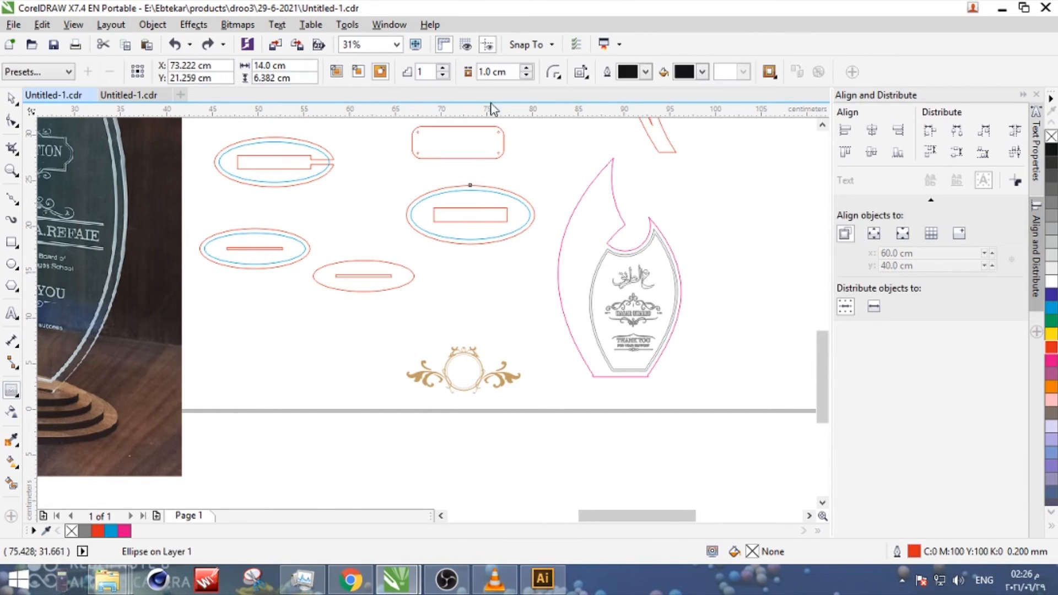
click(379, 73)
key(space)
scroll(464, 165, up, 1)
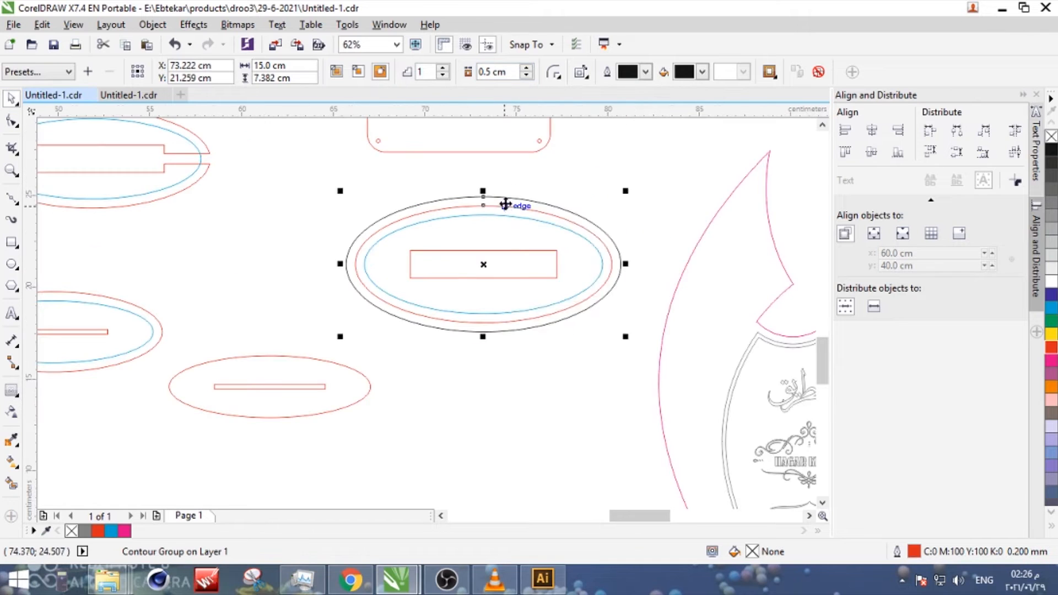
right_click(504, 204)
click(538, 209)
scroll(541, 212, down, 1)
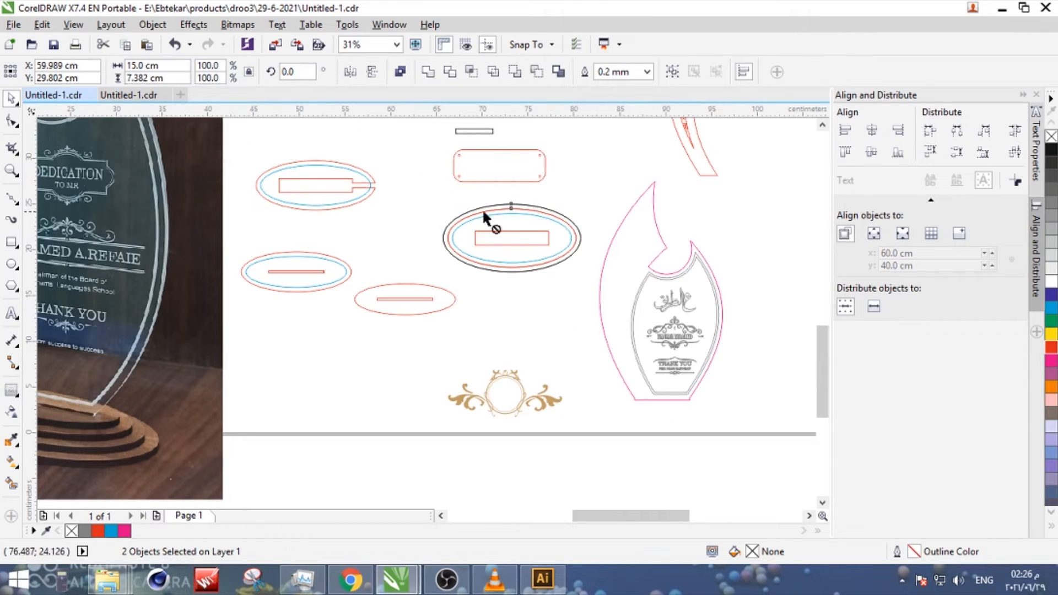
- Place the black contour with a copy of the red ellipse in clear space and group the slotted oval to its right
drag(484, 212, 408, 212)
drag(598, 189, 416, 275)
key(ctrl+g)
drag(500, 247, 556, 212)
drag(469, 190, 298, 279)
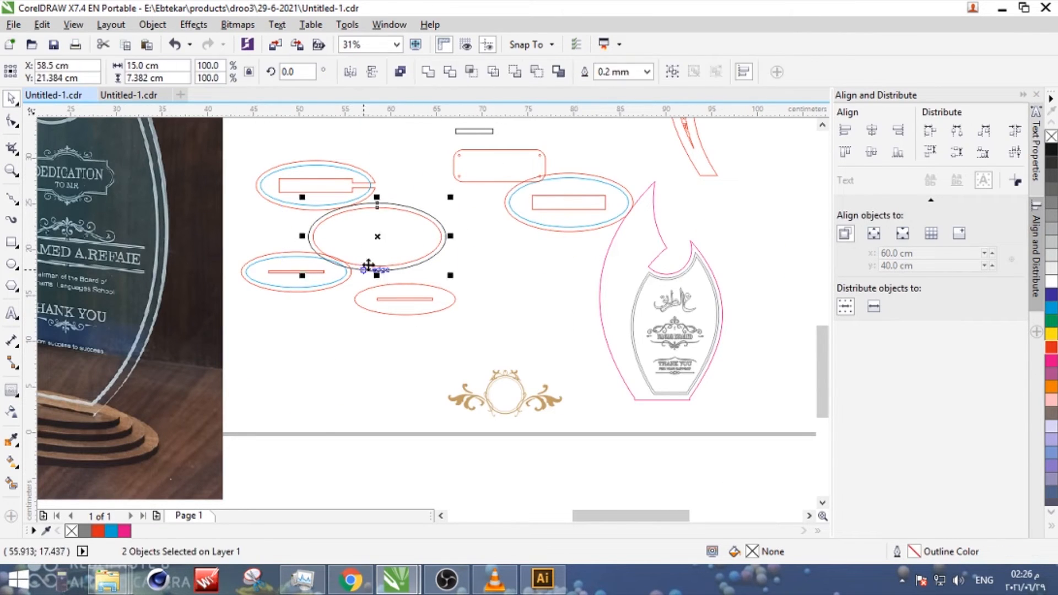
drag(368, 265, 439, 269)
- Give the inner ellipse of the separated pair a blue outline and the outer ellipse a red outline
click(476, 144)
key(Tab)
right_click(1052, 308)
key(Tab)
right_click(1052, 335)
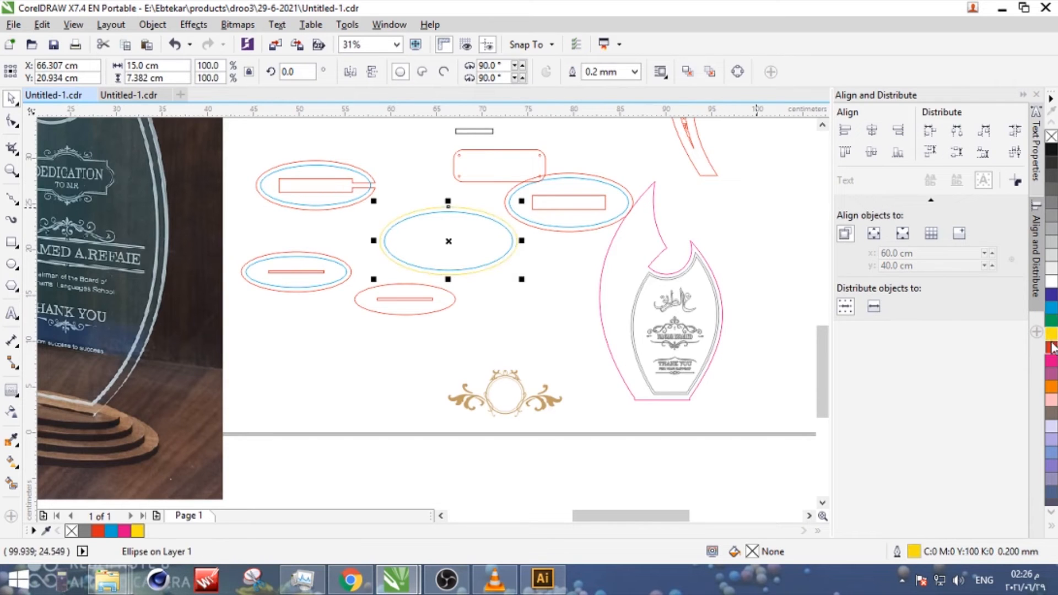
right_click(1052, 346)
- Centre the rounded plate with holes inside the ellipse pair, group them and place the group above the notched oval
click(517, 182)
shift+click(495, 261)
key(c)
key(e)
shift+click(478, 271)
key(ctrl+g)
scroll(470, 261, down, 1)
drag(460, 253, 405, 167)
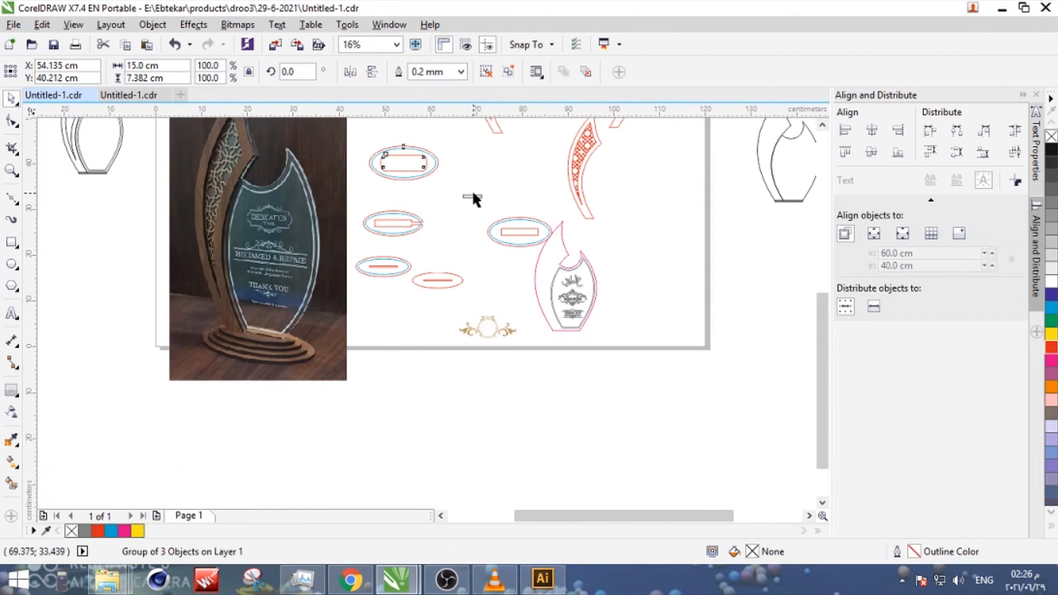
- Delete the small leftover rectangle and move the gold ornament and the award photo off the page
click(474, 195)
key(Delete)
click(500, 328)
key(Delete)
scroll(376, 336, down, 1)
drag(433, 332, 571, 335)
drag(310, 231, 154, 267)
scroll(389, 267, up, 1)
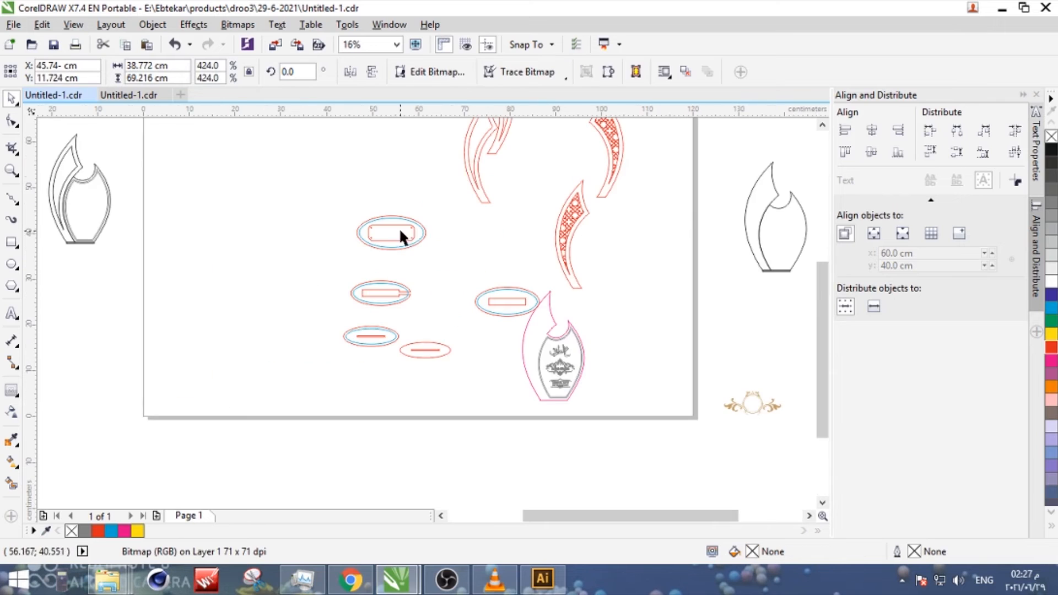
- Draw a sheet rectangle in the page's empty area and scale it proportionally to a height of 39 cm
key(F6)
drag(192, 178, 319, 321)
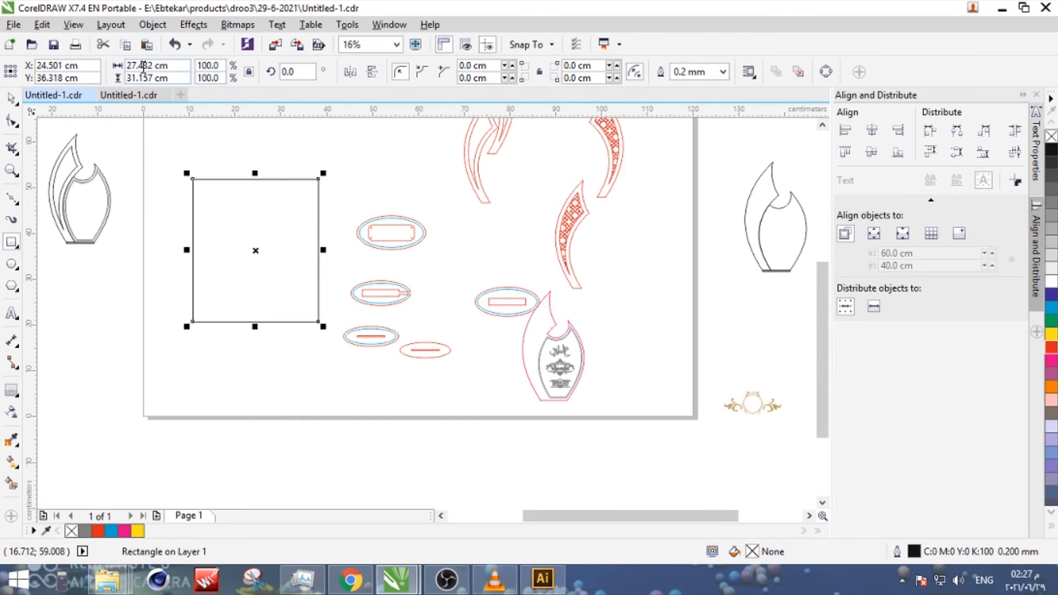
text(3)
key(Return)
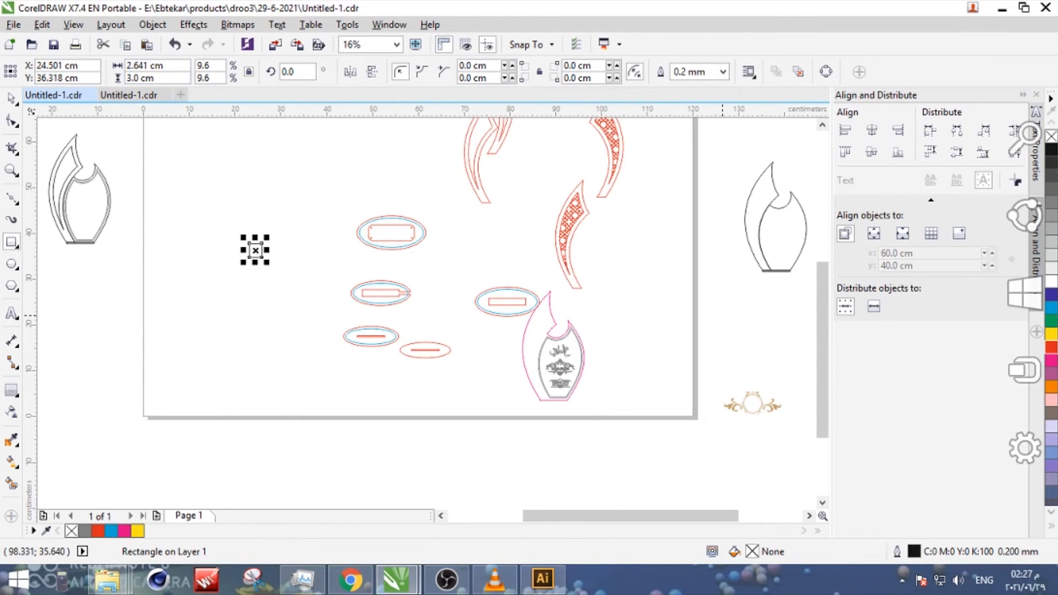
click(135, 77)
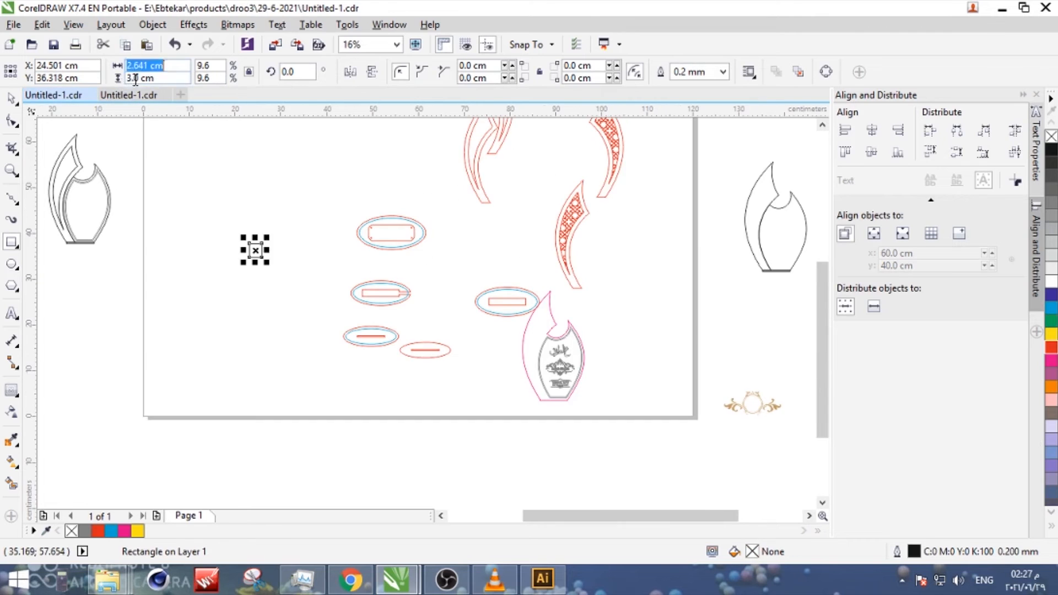
text(3cm)
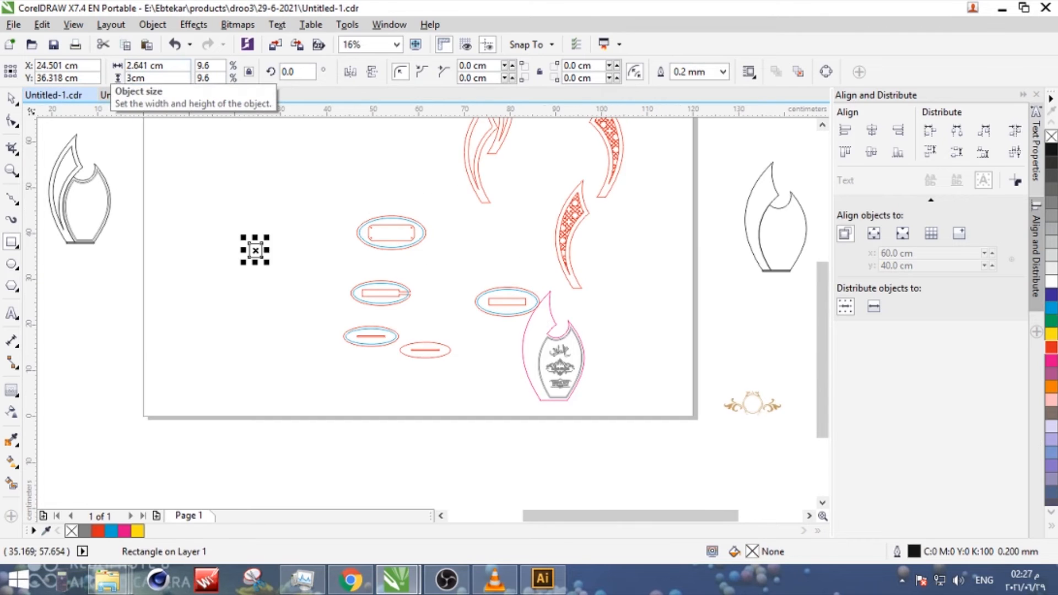
text(9)
key(Return)
- Group the plain red flame pieces and move them into the sheet rectangle near its right edge
key(space)
click(505, 175)
click(496, 152)
shift+click(476, 181)
key(ctrl+g)
drag(476, 181, 295, 297)
- Move the plain red slotted oval into the sheet rectangle over the flame pieces, rotated to 270 degrees
click(346, 294)
click(324, 292)
drag(437, 350, 326, 325)
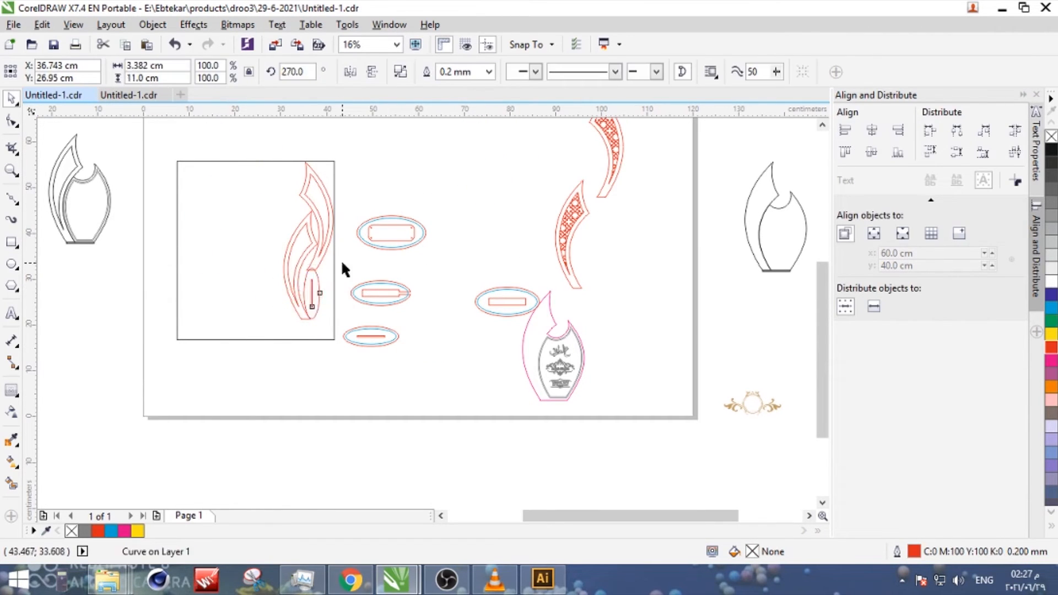
click(343, 264)
scroll(297, 305, up, 3)
scroll(456, 279, down, 2)
- Turn the plain slotted oval back to horizontal and align it with the sheet rectangle's right and bottom edges
drag(431, 247, 502, 321)
key(Down)
key(Down)
key(Down)
key(Down)
key(Down)
key(Down)
click(461, 270)
double_click(451, 291)
key(space)
click(452, 277)
shift+click(493, 322)
key(r)
key(b)
click(538, 319)
- Rotate the large oval with the rounded-rectangle cutout to 270 degrees and move it aside, clear of the smaller ovals
click(574, 335)
drag(670, 406, 588, 369)
click(637, 271)
click(576, 283)
double_click(577, 275)
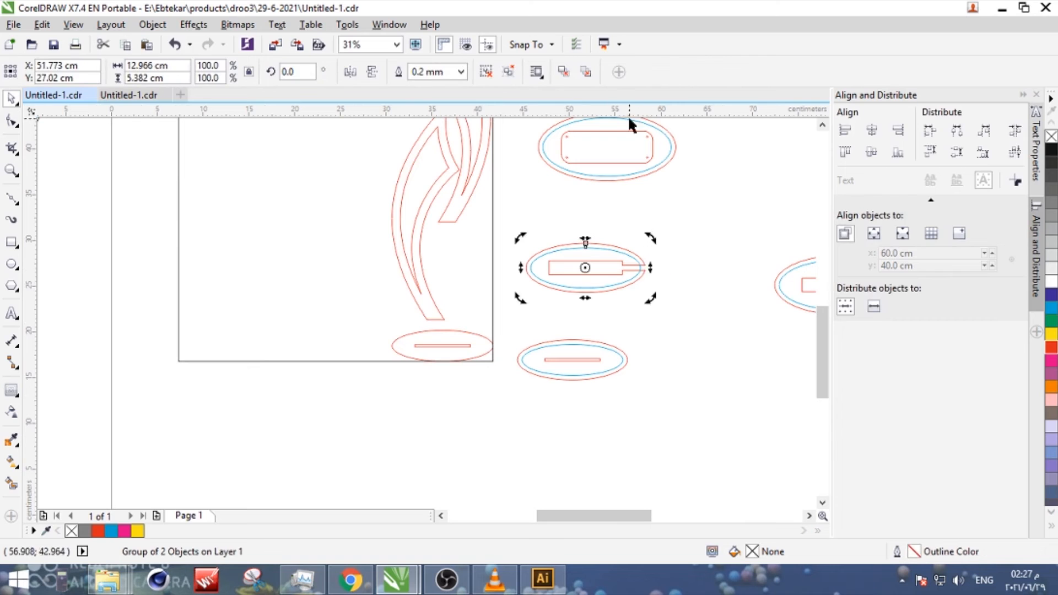
double_click(630, 120)
drag(682, 187, 543, 274)
drag(615, 161, 739, 218)
- Turn the oval with the keyhole-like slot upright and place it inside the sheet, against the right edge above the flat slotted oval
double_click(623, 270)
drag(655, 235, 613, 325)
drag(588, 279, 472, 285)
scroll(474, 223, up, 2)
key(Up)
key(Down)
shift+click(548, 204)
key(r)
click(583, 216)
scroll(583, 217, down, 2)
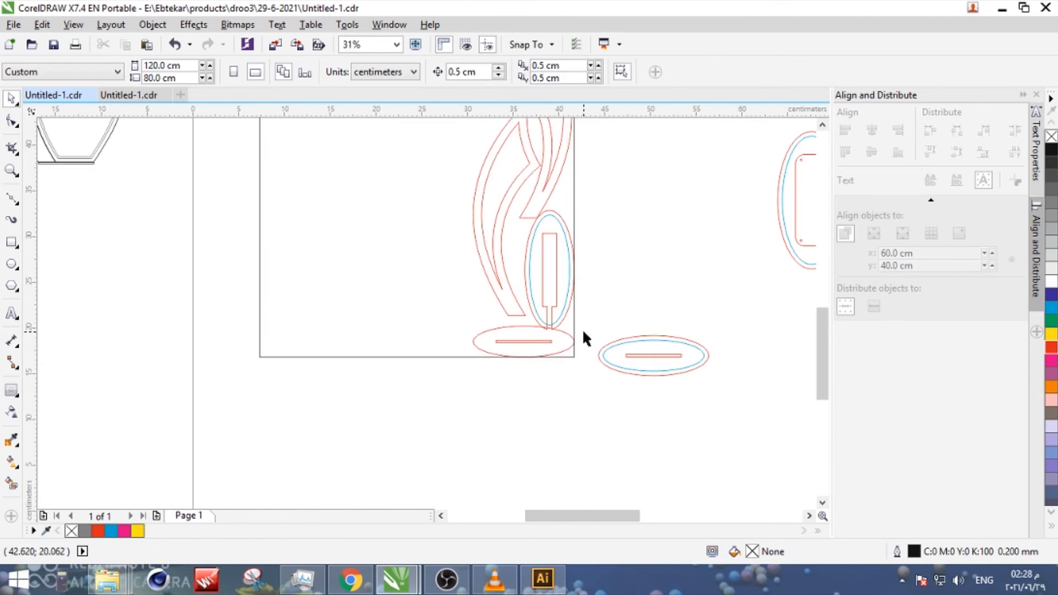
- Fine-tune the upright keyhole-slotted oval's position so it sits directly above the flat oval, flush with the sheet's right edge
scroll(528, 292, down, 1)
drag(570, 133, 488, 309)
key(Up)
click(548, 269)
scroll(545, 270, up, 3)
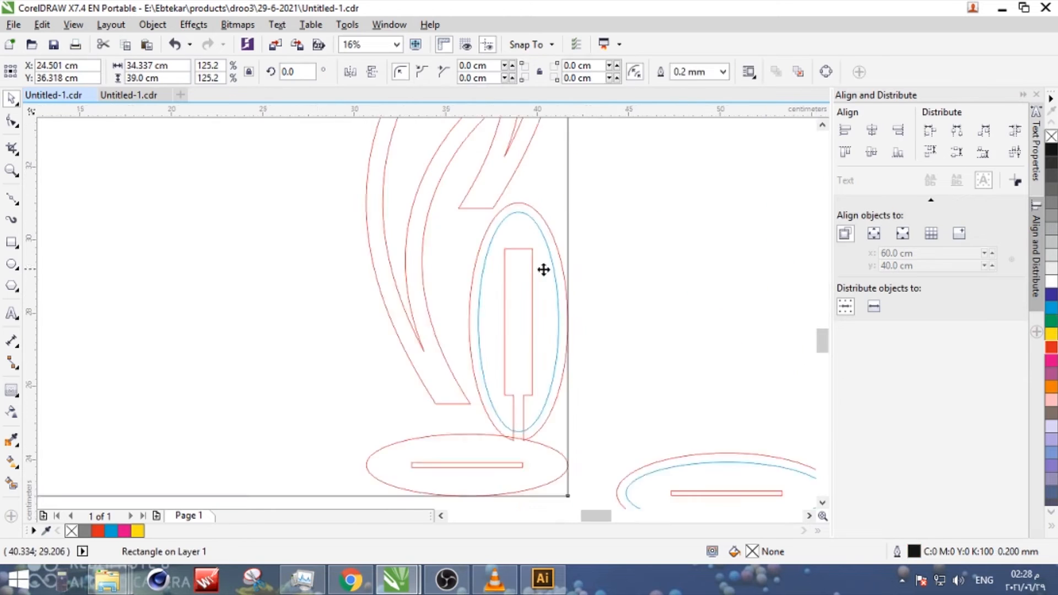
click(521, 251)
key(Up)
scroll(521, 251, down, 3)
- Move the large upright oval into the sheet beside the upper flame piece and align it with the sheet's top edge
click(554, 353)
drag(672, 264, 500, 199)
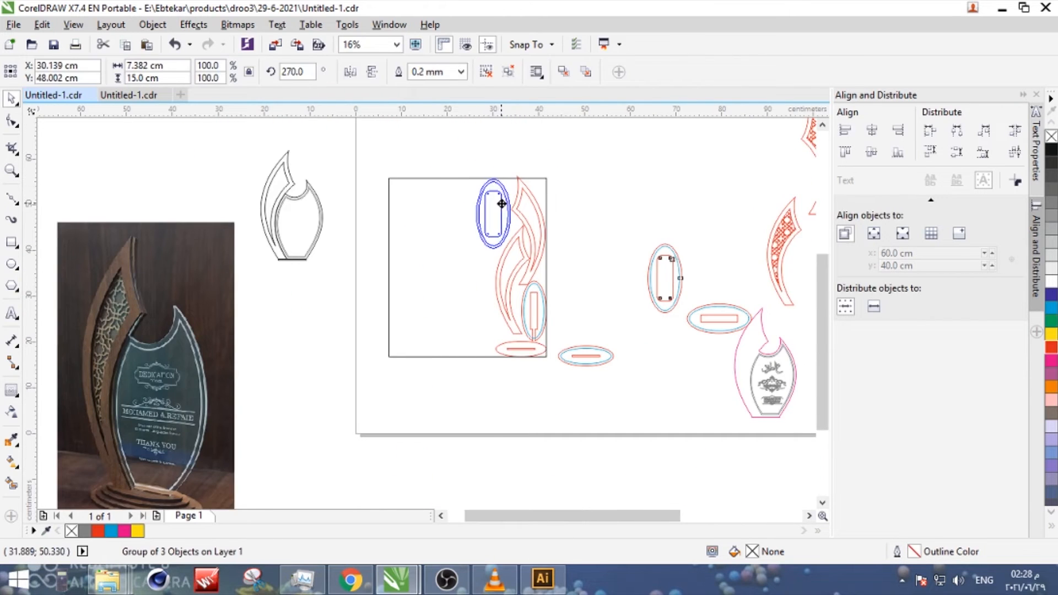
scroll(507, 179, up, 1)
shift+click(436, 177)
key(t)
click(431, 134)
click(488, 259)
- Move the oval with the wide rectangular slot into the sheet and turn it upright below the large oval
scroll(527, 353, down, 2)
click(592, 377)
drag(627, 381, 502, 370)
scroll(502, 369, up, 2)
click(526, 365)
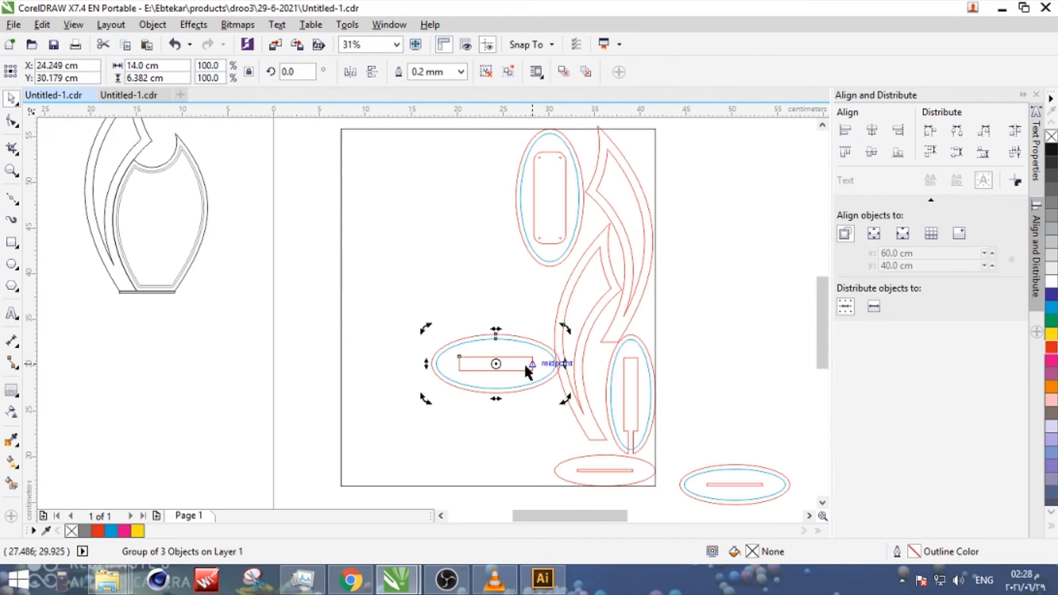
drag(564, 327, 545, 357)
- Move the remaining narrow-slotted oval to the sheet's bottom edge, turn it upright and tilt it slightly beside the flame piece
scroll(545, 356, down, 1)
drag(594, 430, 503, 449)
double_click(487, 414)
double_click(488, 414)
scroll(493, 413, up, 1)
drag(503, 407, 519, 387)
click(519, 388)
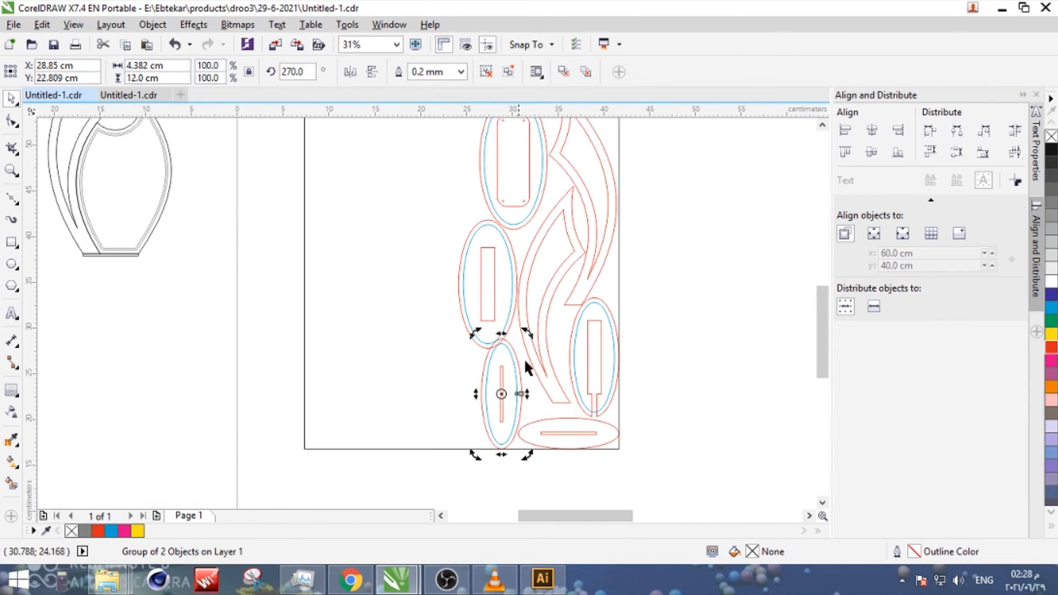
drag(529, 336, 540, 343)
- Select the nested plain flame and oval pieces inside the sheet and export them
scroll(576, 368, down, 1)
drag(618, 211, 479, 427)
scroll(363, 348, down, 1)
key(ctrl+e)
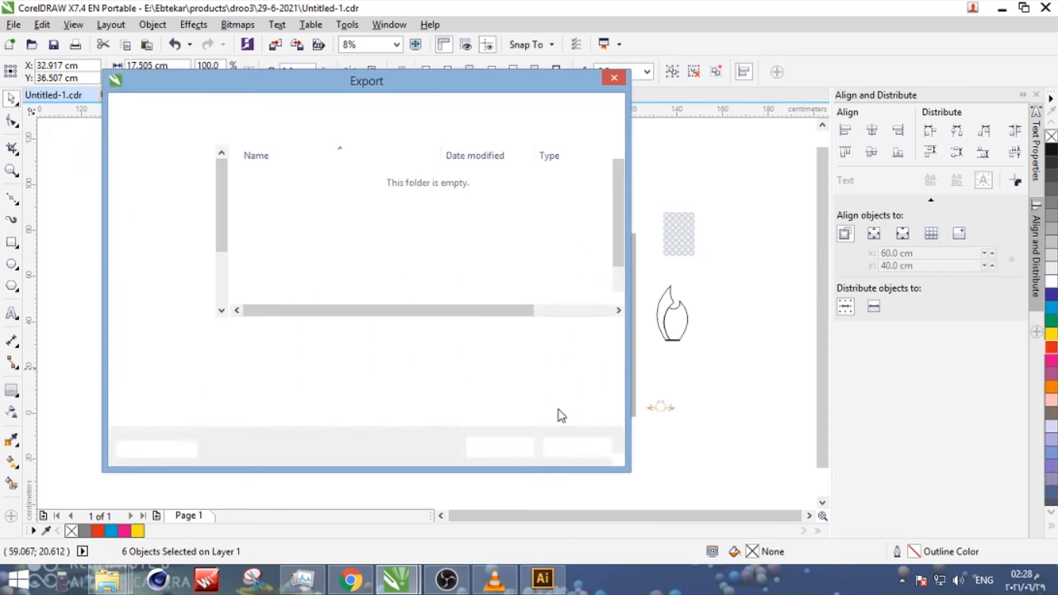
click(507, 444)
- Select the magenta trophy outline together with its engraved glass plate and export them
scroll(570, 408, up, 1)
drag(617, 433, 472, 278)
key(ctrl+e)
key(Return)
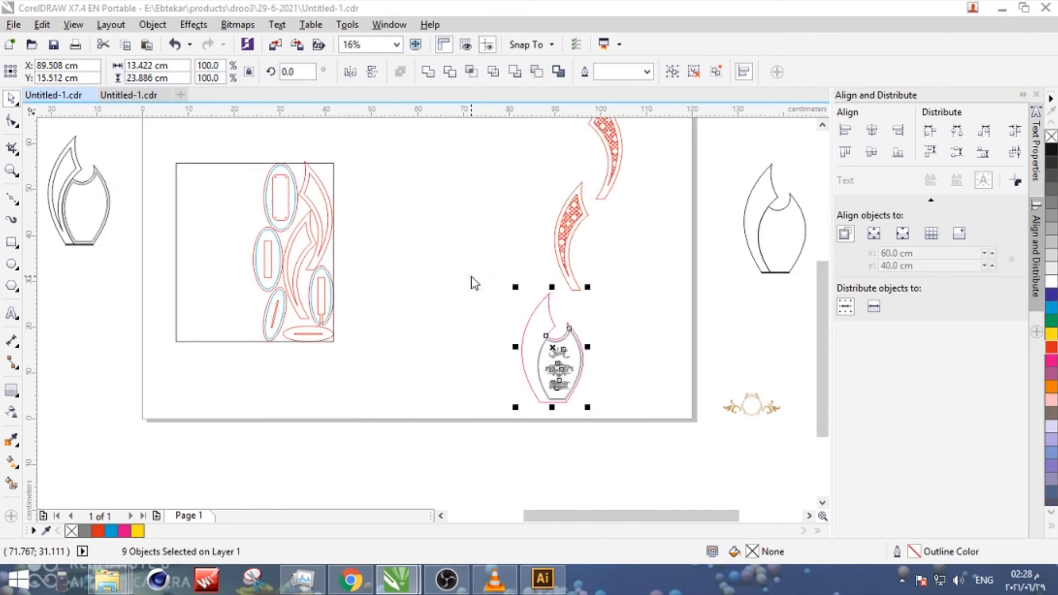
- Bring the two lattice-filled red flame pieces close together, side by side
scroll(471, 276, down, 1)
scroll(535, 244, up, 1)
click(504, 245)
drag(504, 245, 508, 181)
scroll(509, 181, up, 2)
drag(527, 180, 487, 144)
scroll(461, 314, down, 1)
drag(557, 202, 533, 278)
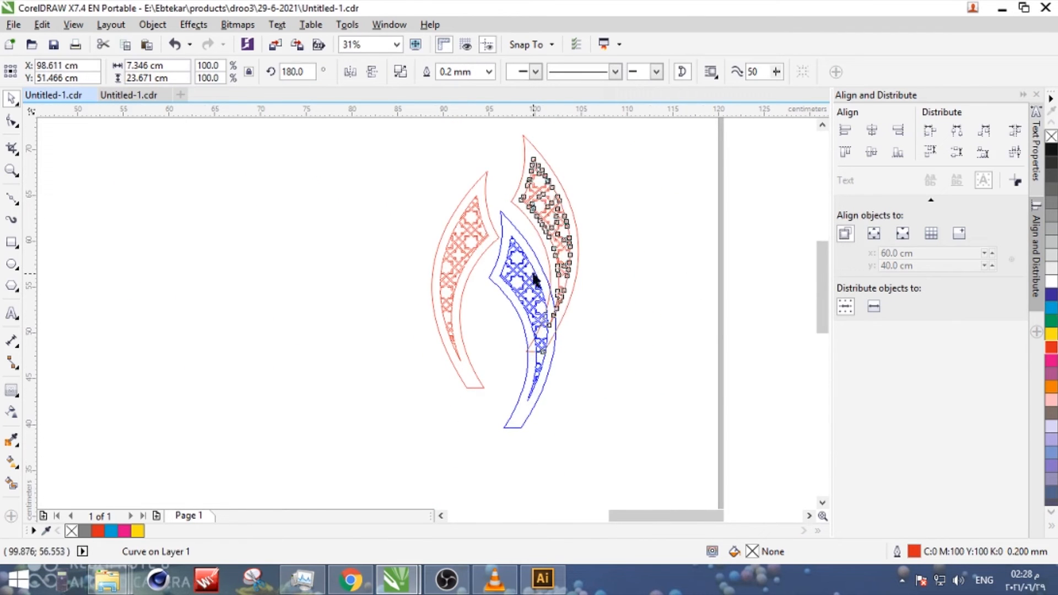
- Rotate the second lattice flame piece to 345 degrees and fit it closely along the first one's inner curve
click(534, 279)
drag(562, 207, 468, 388)
click(468, 391)
scroll(502, 280, up, 1)
drag(517, 296, 502, 281)
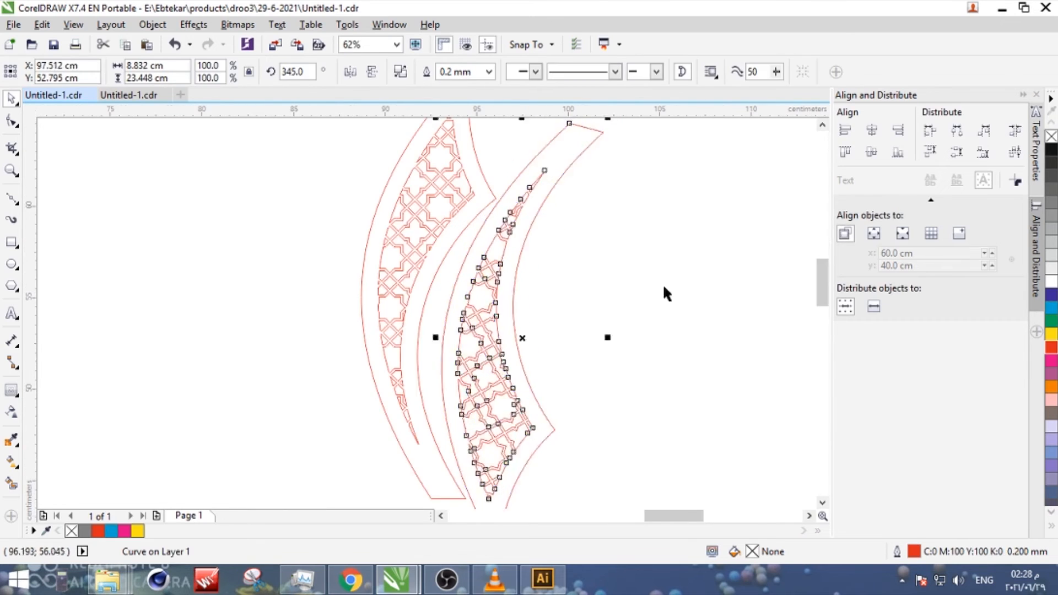
- Select both nested lattice flame pieces, export them and clear the selection
scroll(503, 287, down, 2)
drag(566, 213, 449, 368)
key(ctrl+e)
key(Return)
click(449, 369)
scroll(449, 370, down, 2)
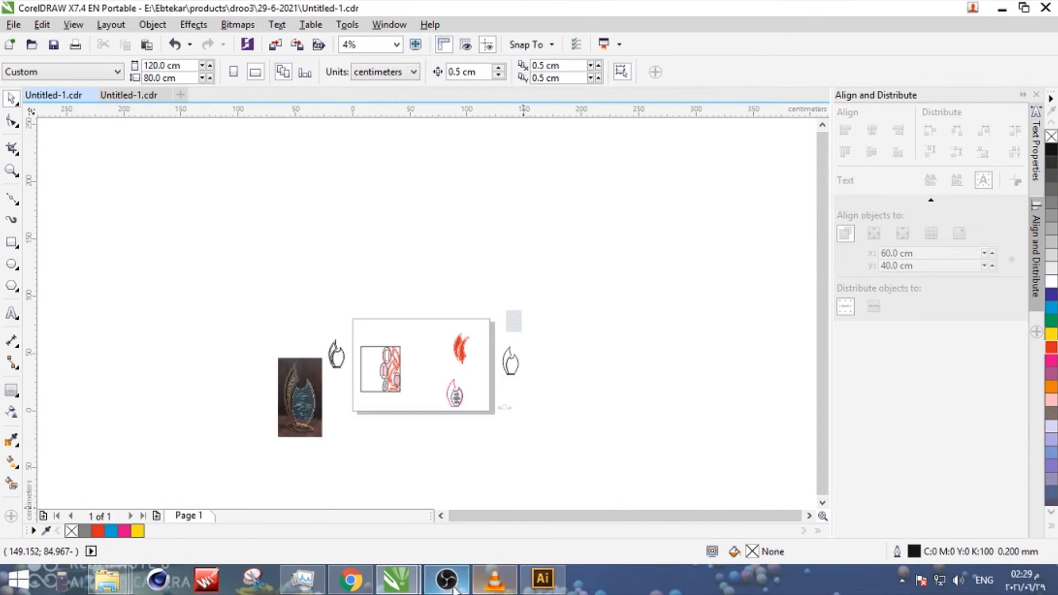